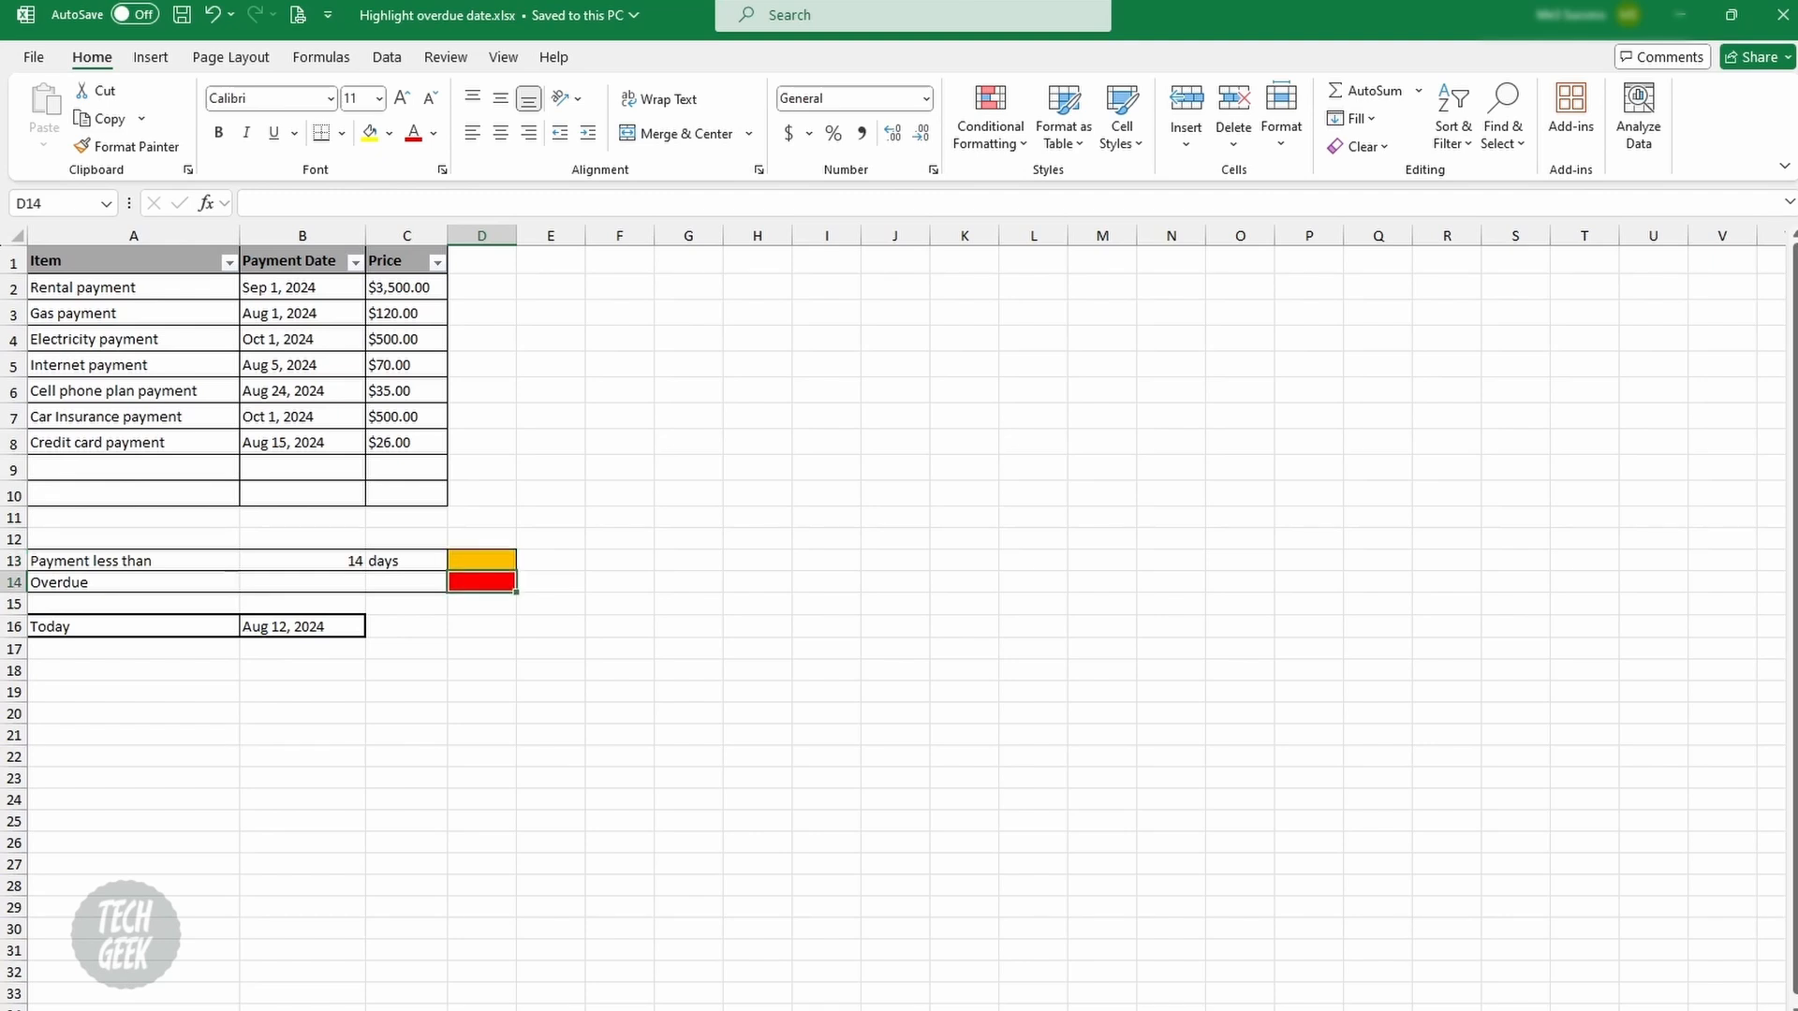
Open the conditional formatting rules manager for the payment dates in B2:B8.
{"action": "left_click", "coordinate": [302, 287]}
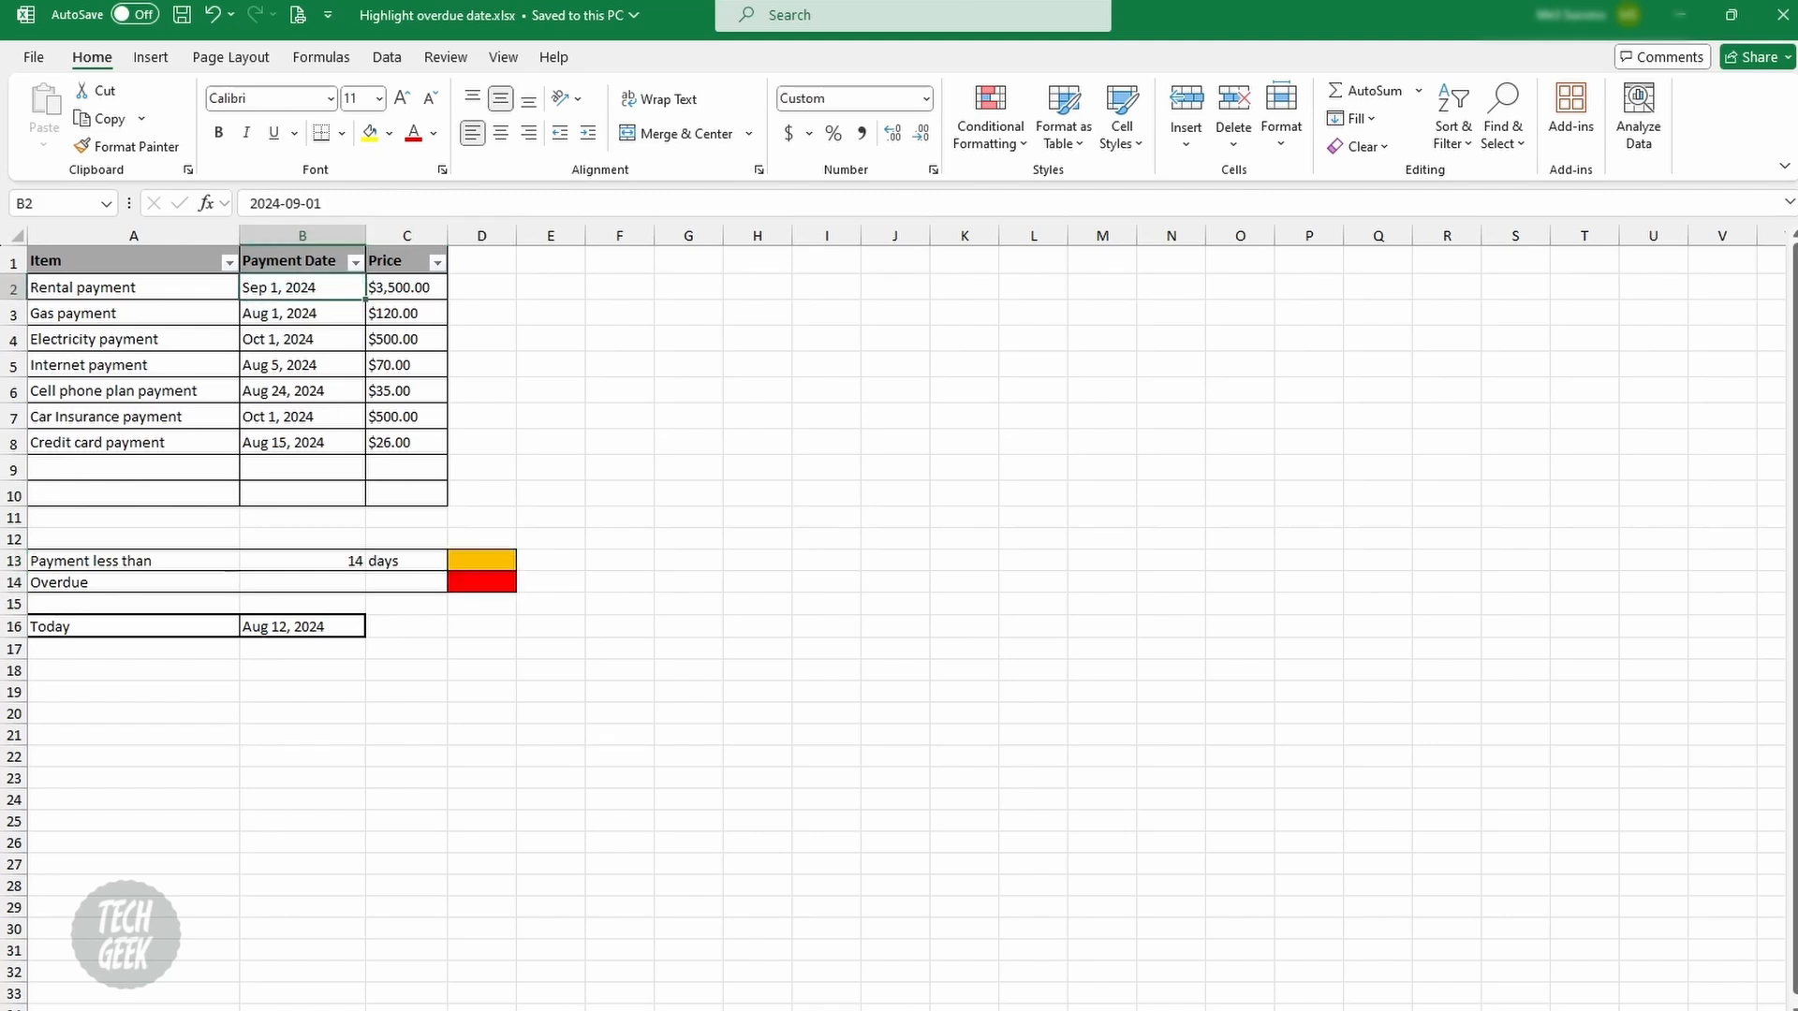
{"action": "left_click_drag", "start_coordinate": [302, 288], "coordinate": [301, 442]}
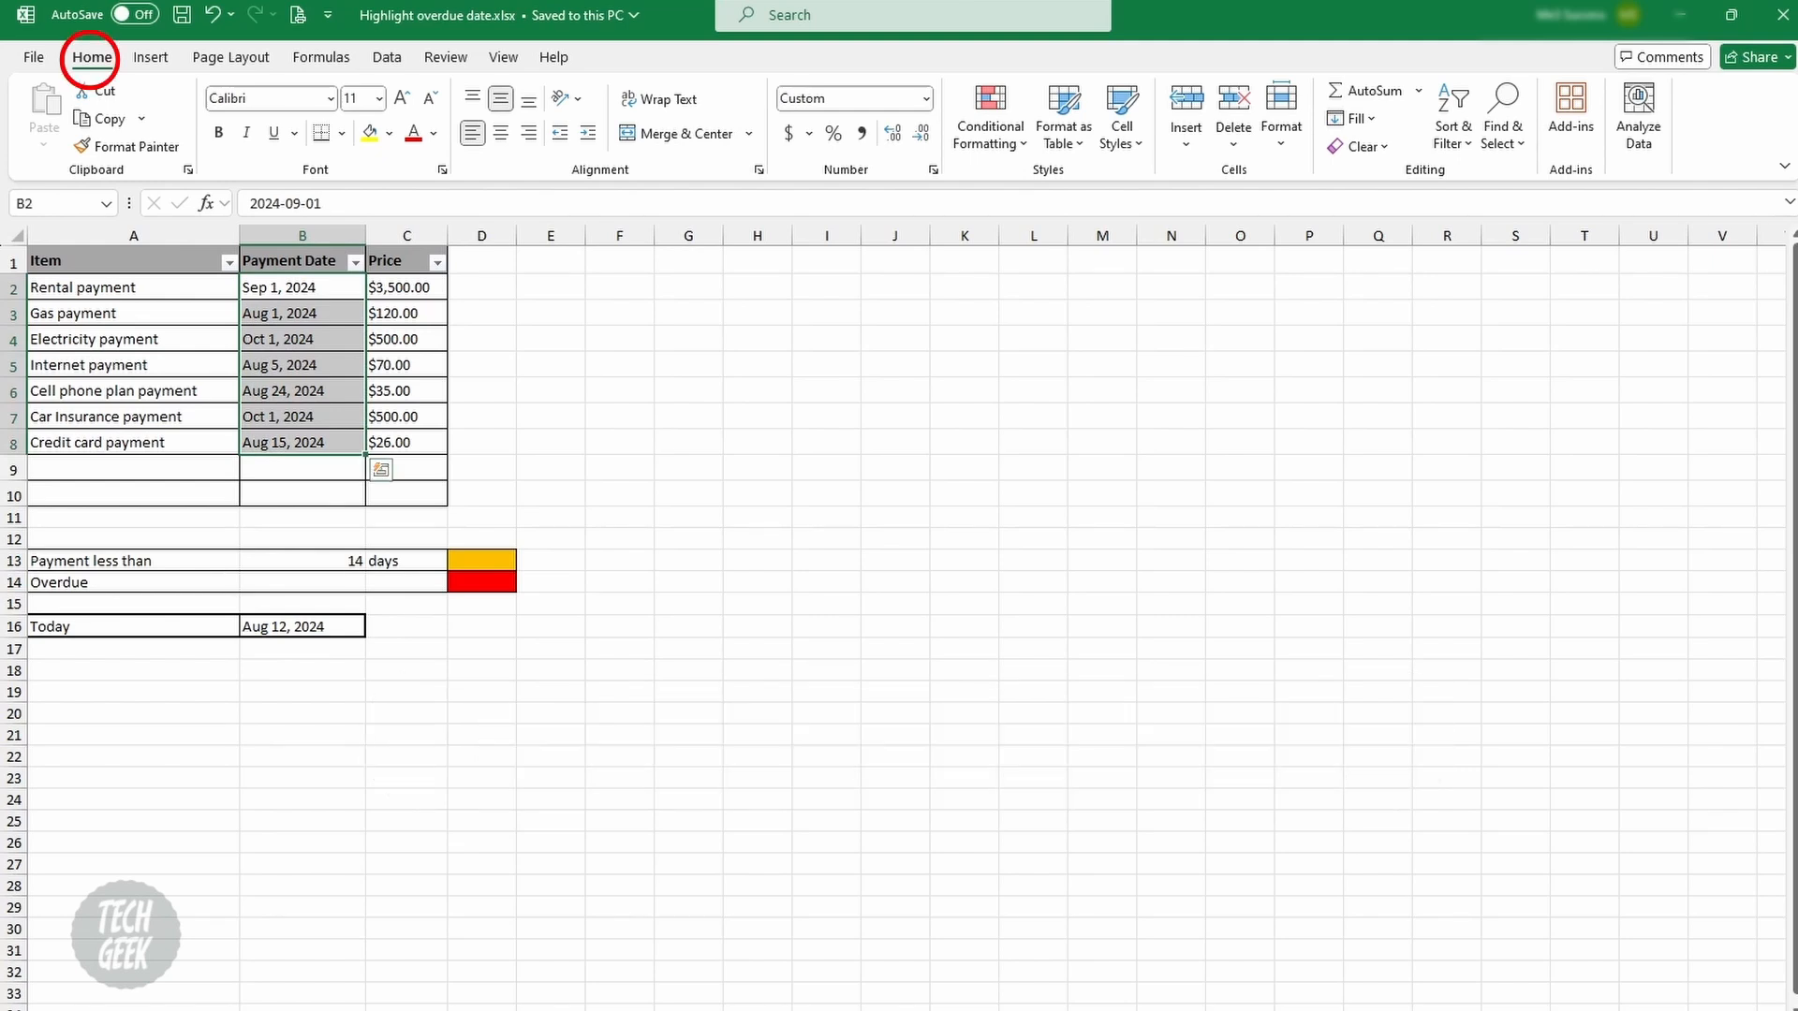
{"action": "left_click", "coordinate": [92, 58]}
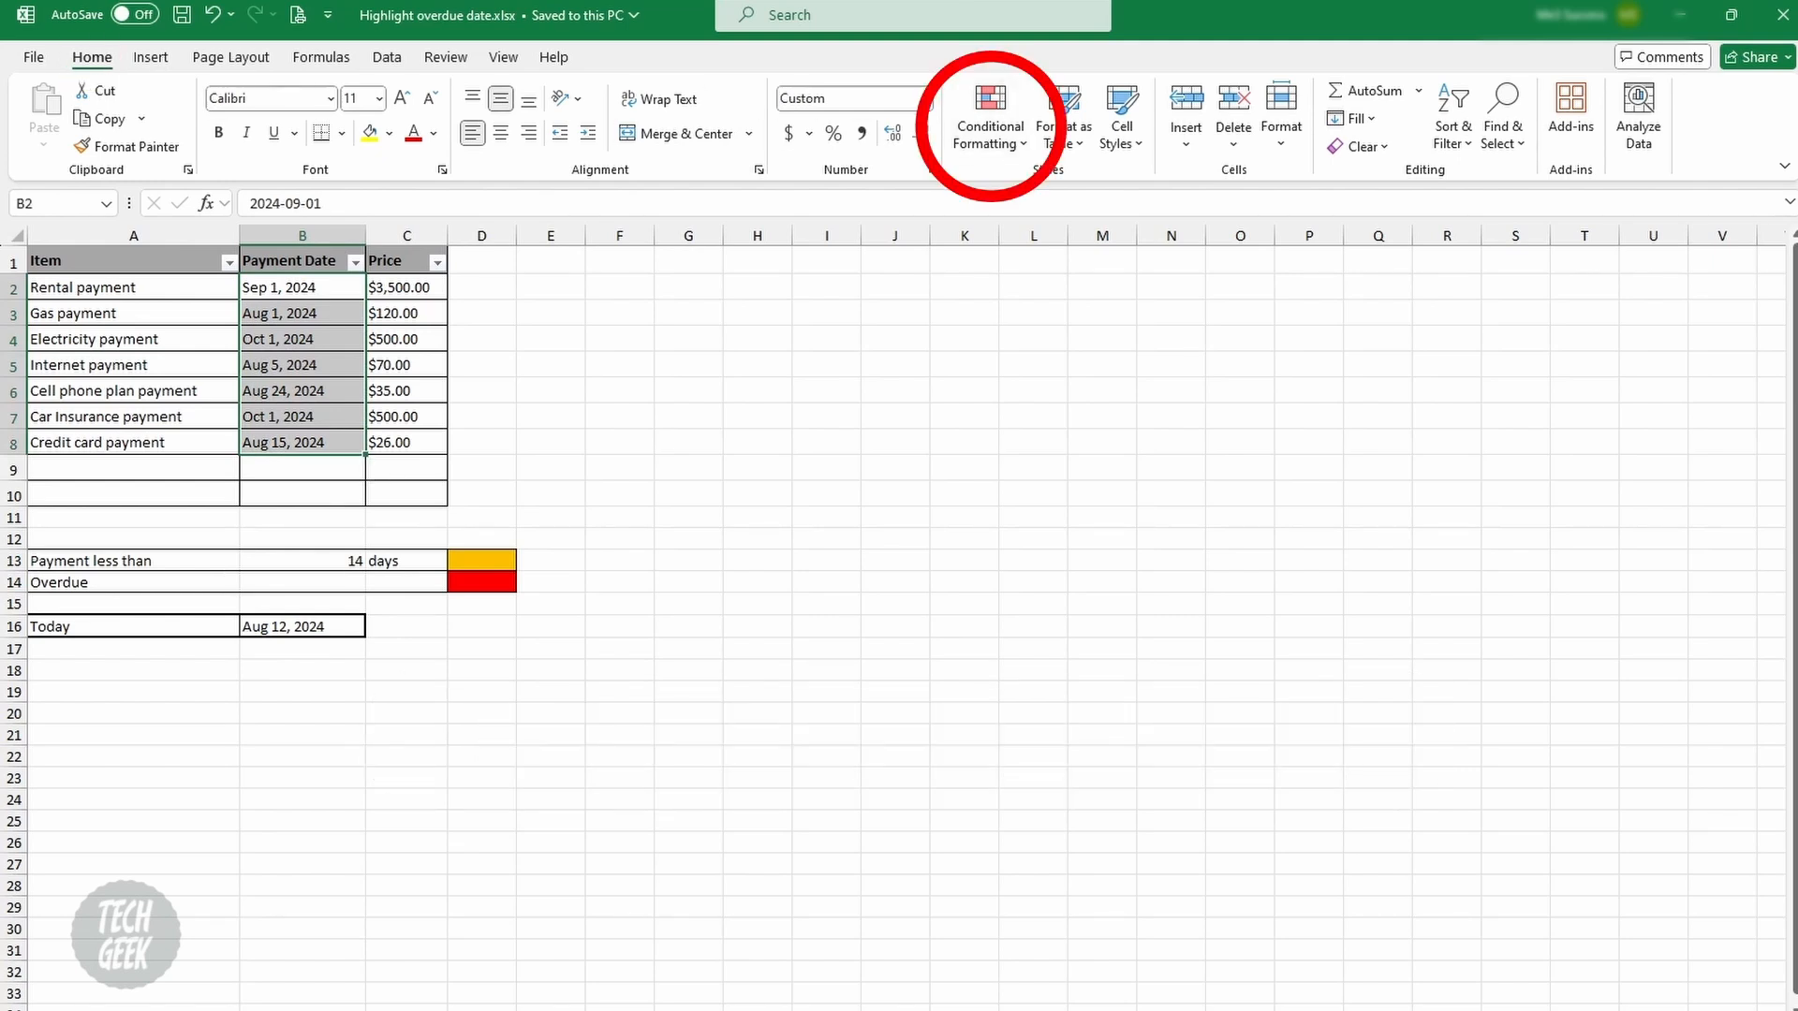
{"action": "left_click", "coordinate": [991, 126]}
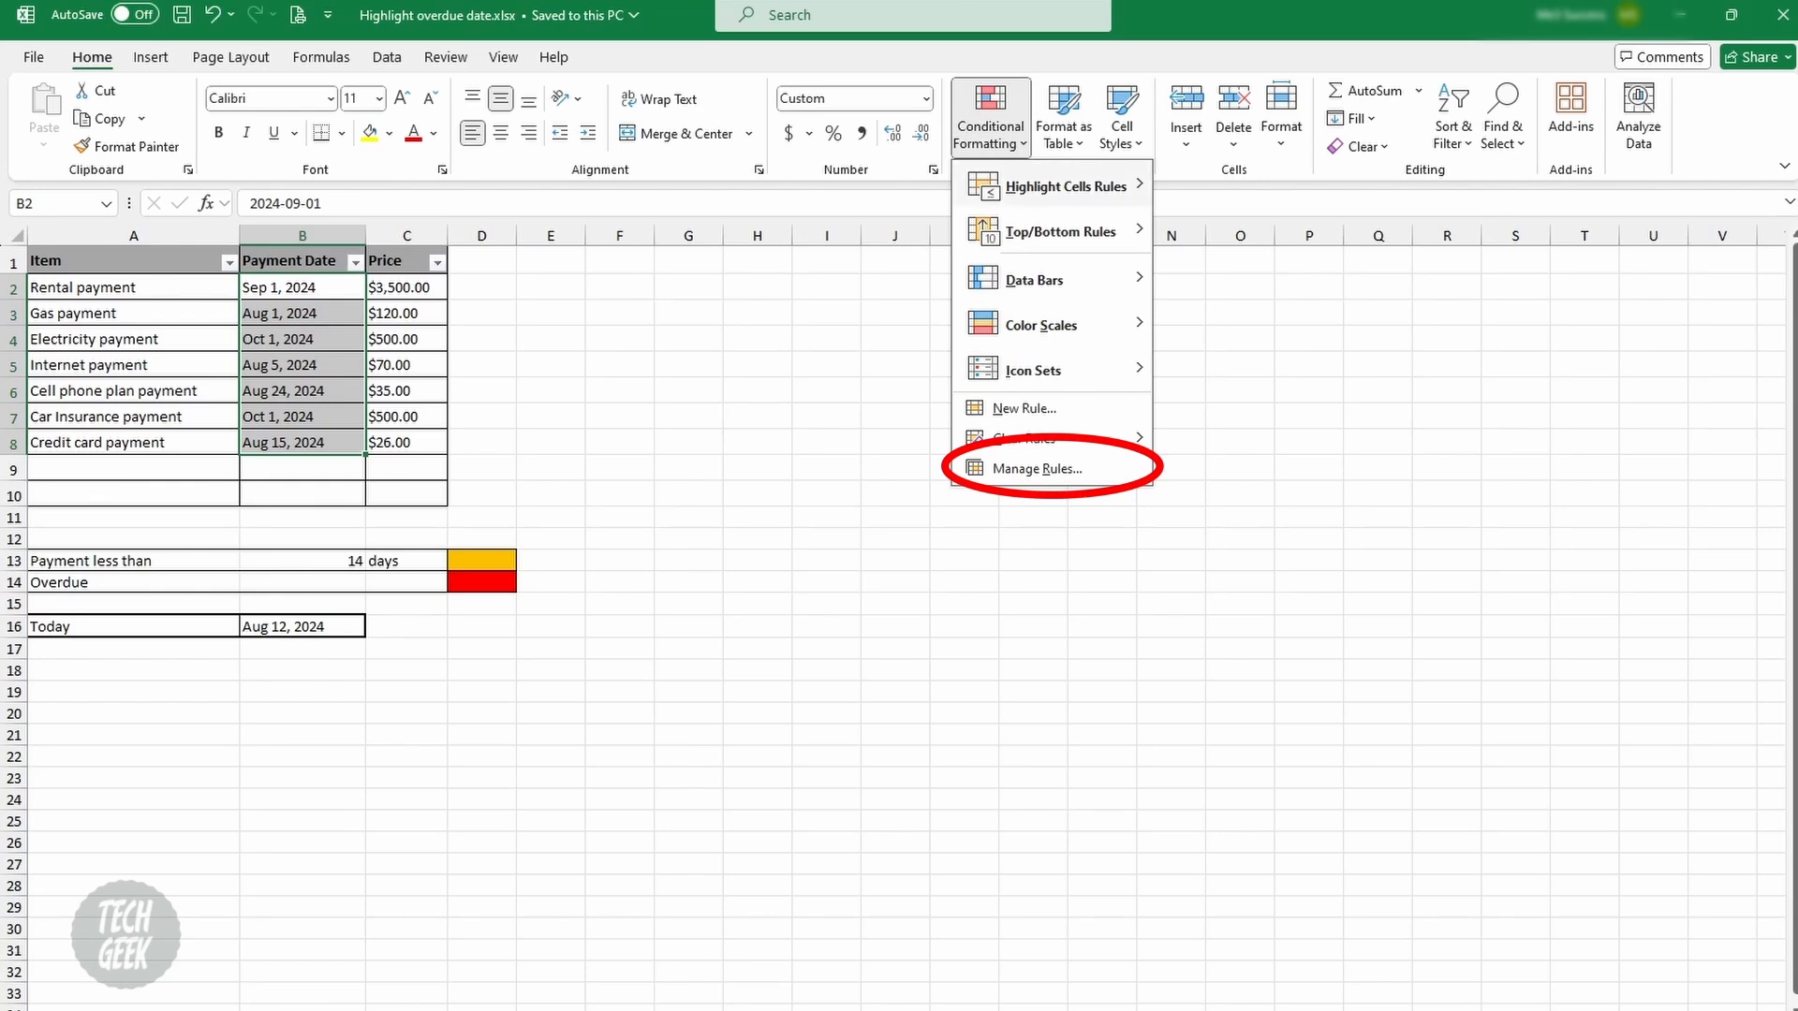
{"action": "left_click", "coordinate": [1036, 470]}
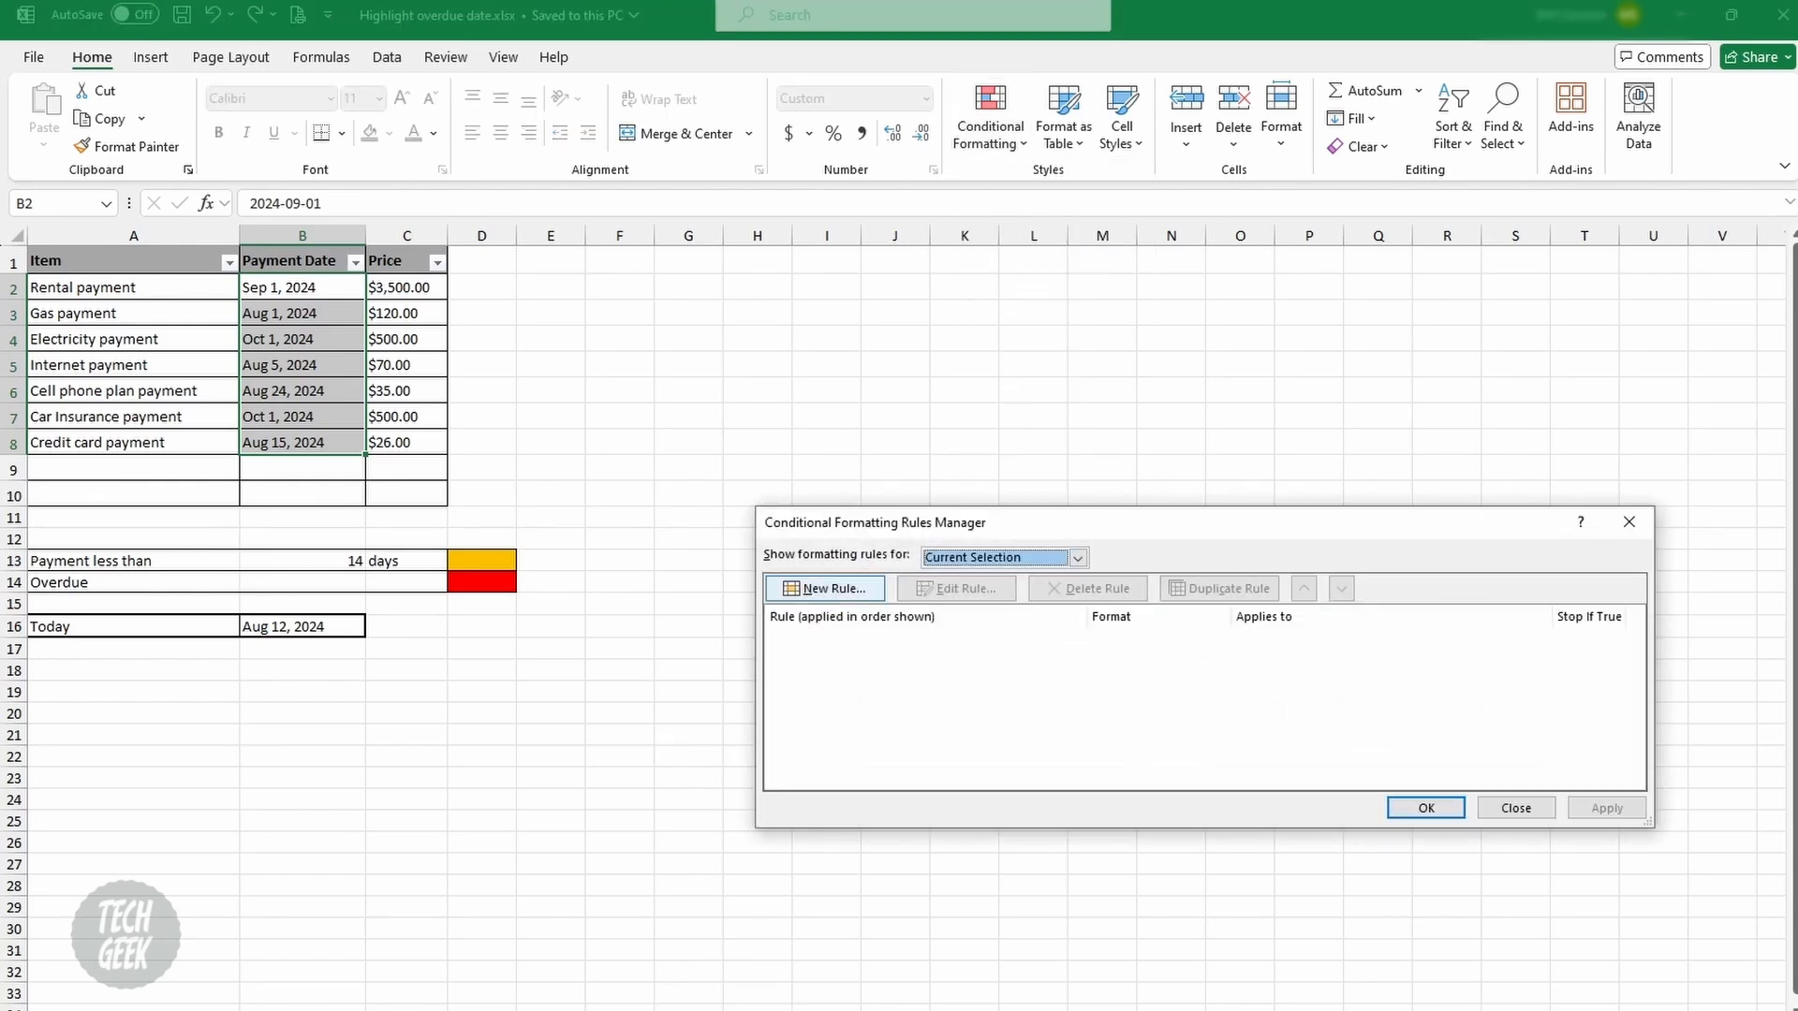
Create a formula-based formatting rule using =$B2-TODAY()<$B$13 for the upcoming payment dates.
{"action": "left_click", "coordinate": [825, 589]}
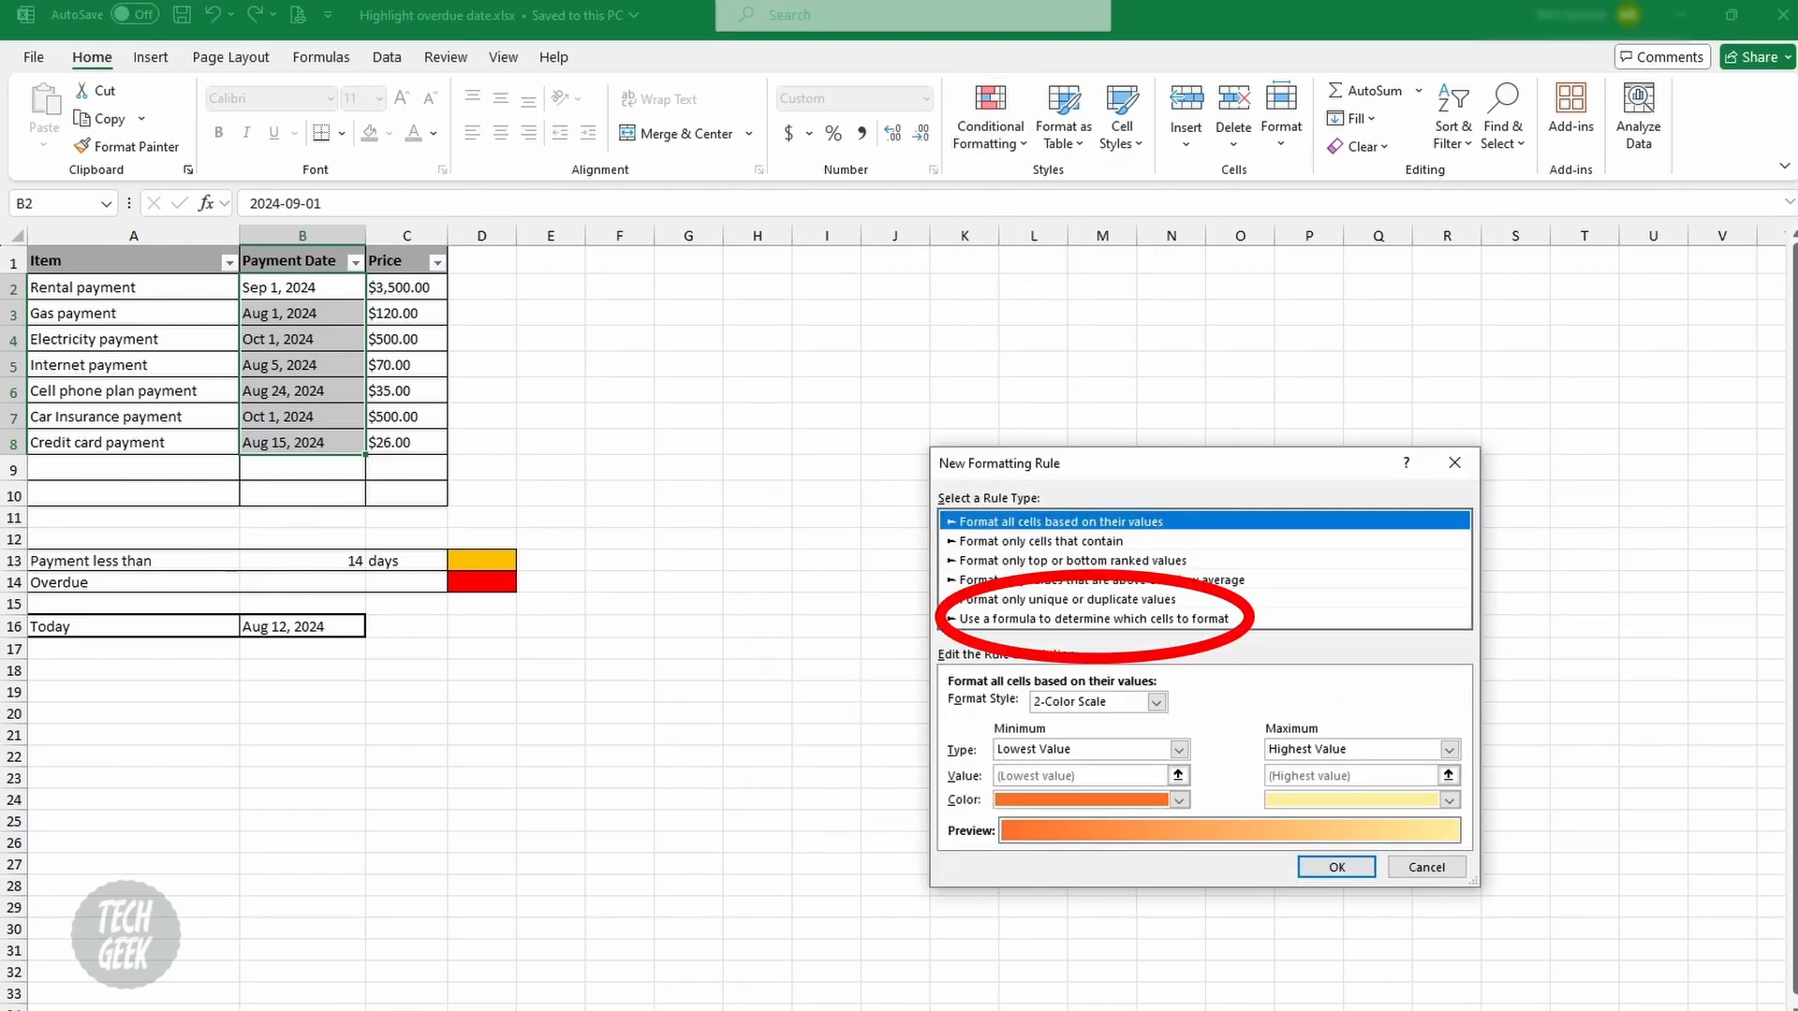
{"action": "left_click", "coordinate": [1093, 619]}
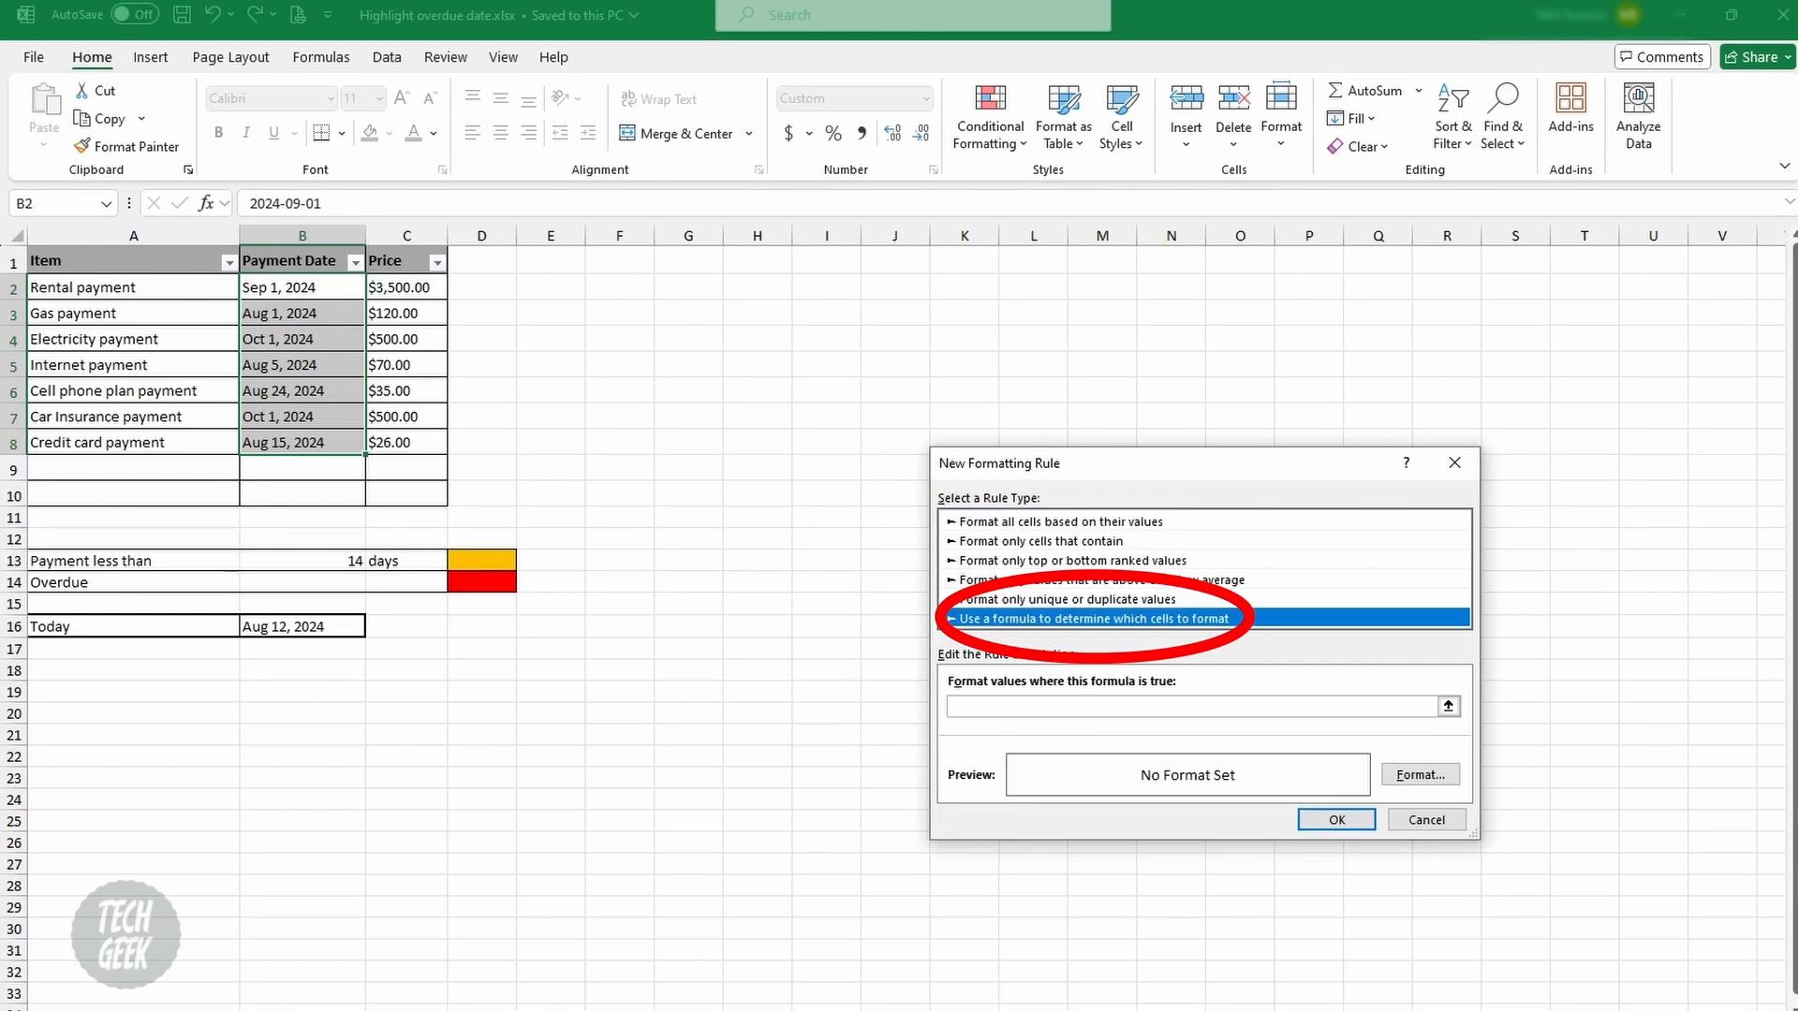
{"action": "left_click", "coordinate": [1037, 707]}
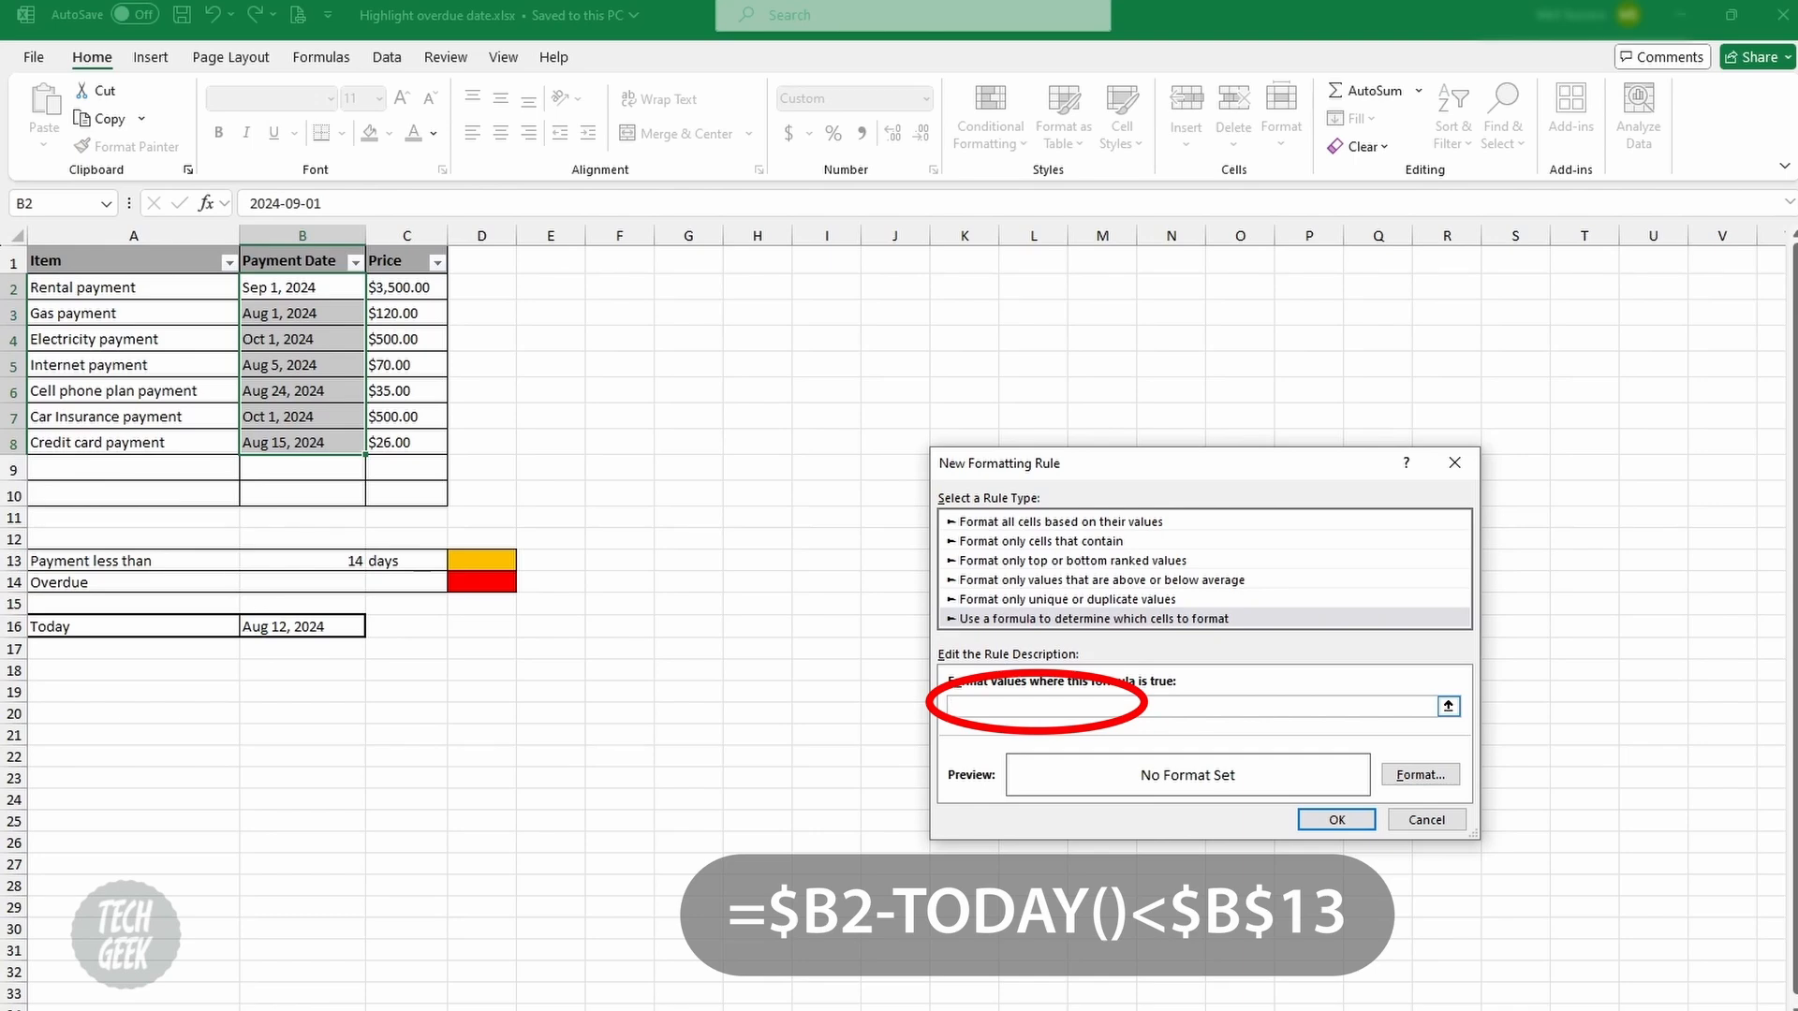
{"action": "type", "text": "=$B2-TODAY()<"}
{"action": "left_click", "coordinate": [302, 560]}
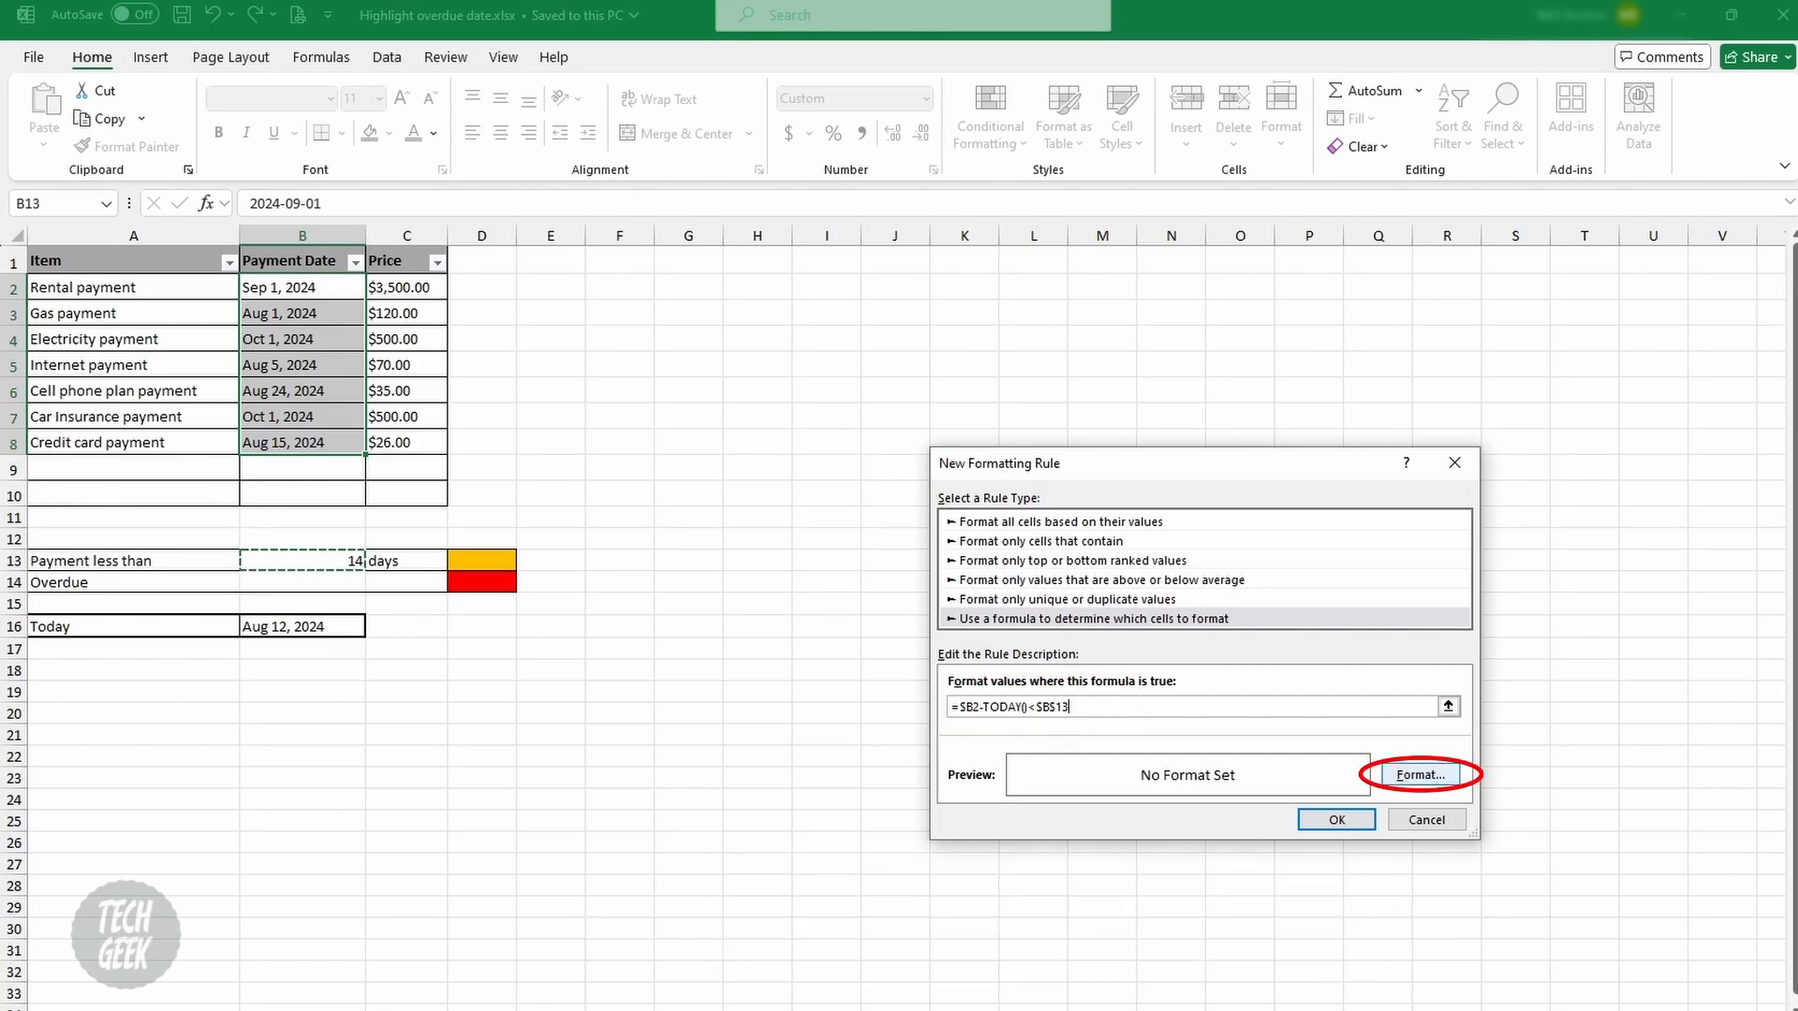
Give the upcoming-payment rule an orange fill and apply it to the payment dates.
{"action": "left_click", "coordinate": [1420, 776]}
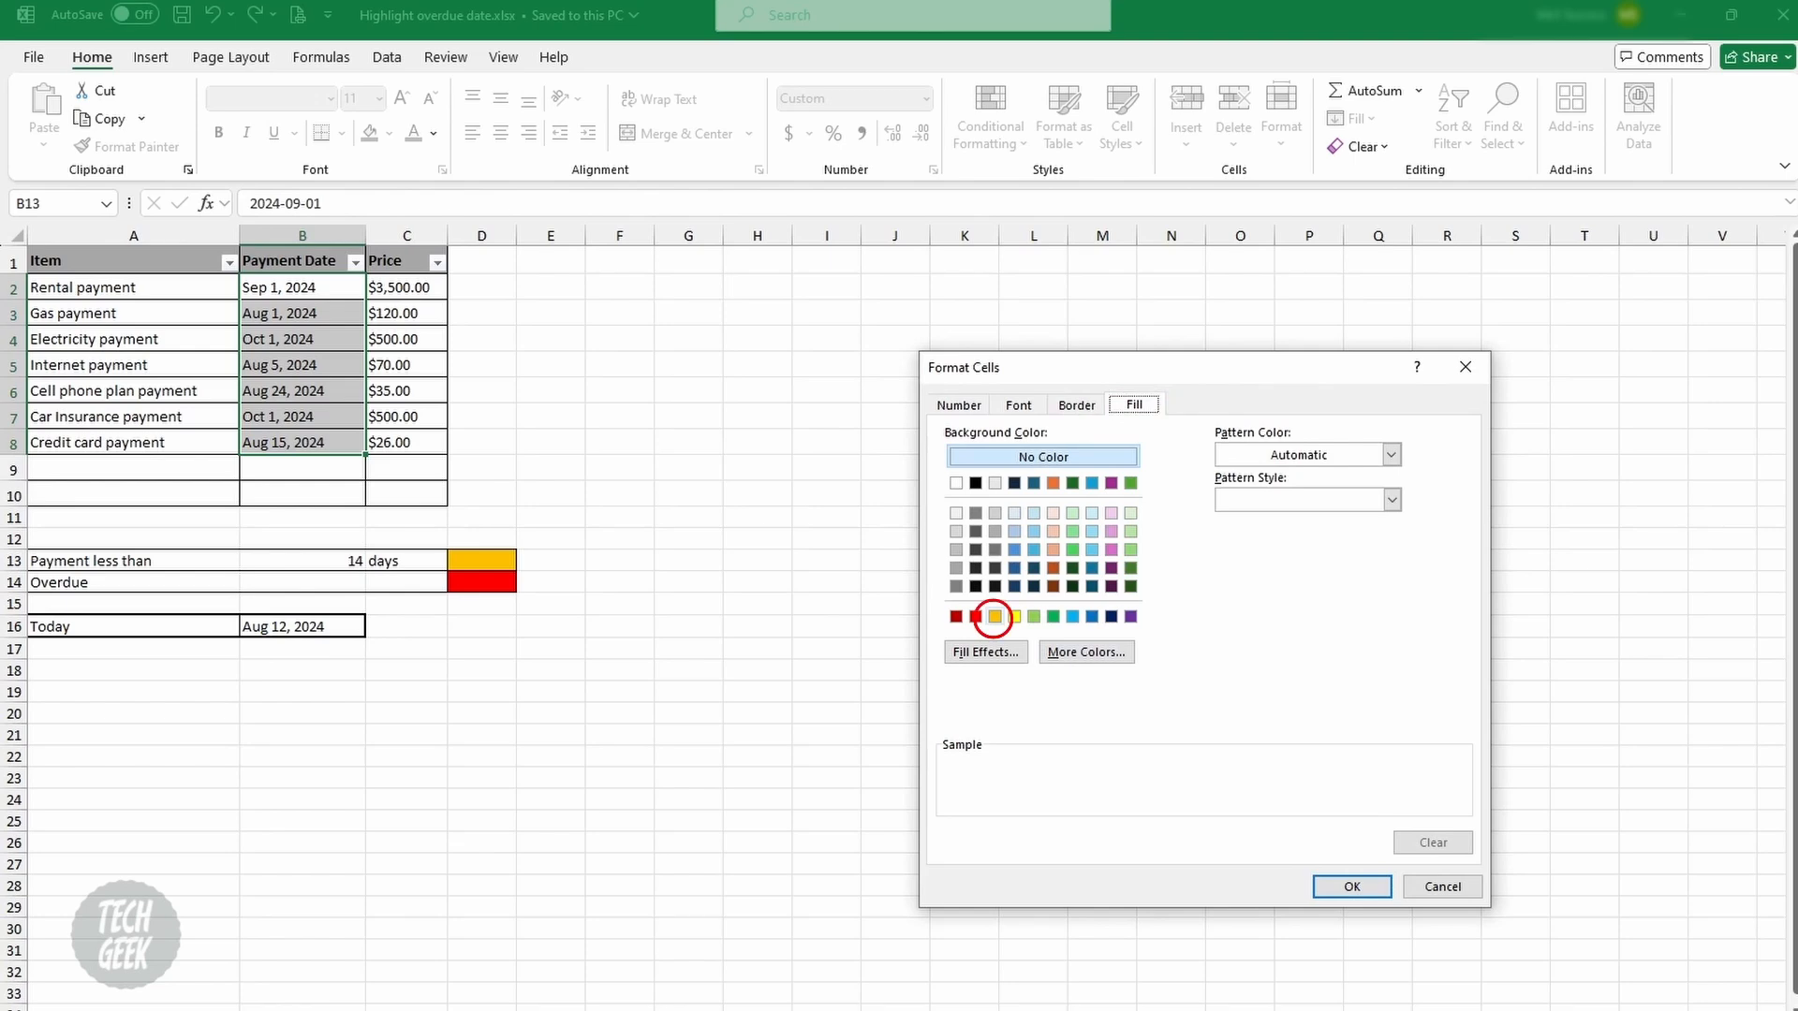
{"action": "left_click", "coordinate": [995, 617]}
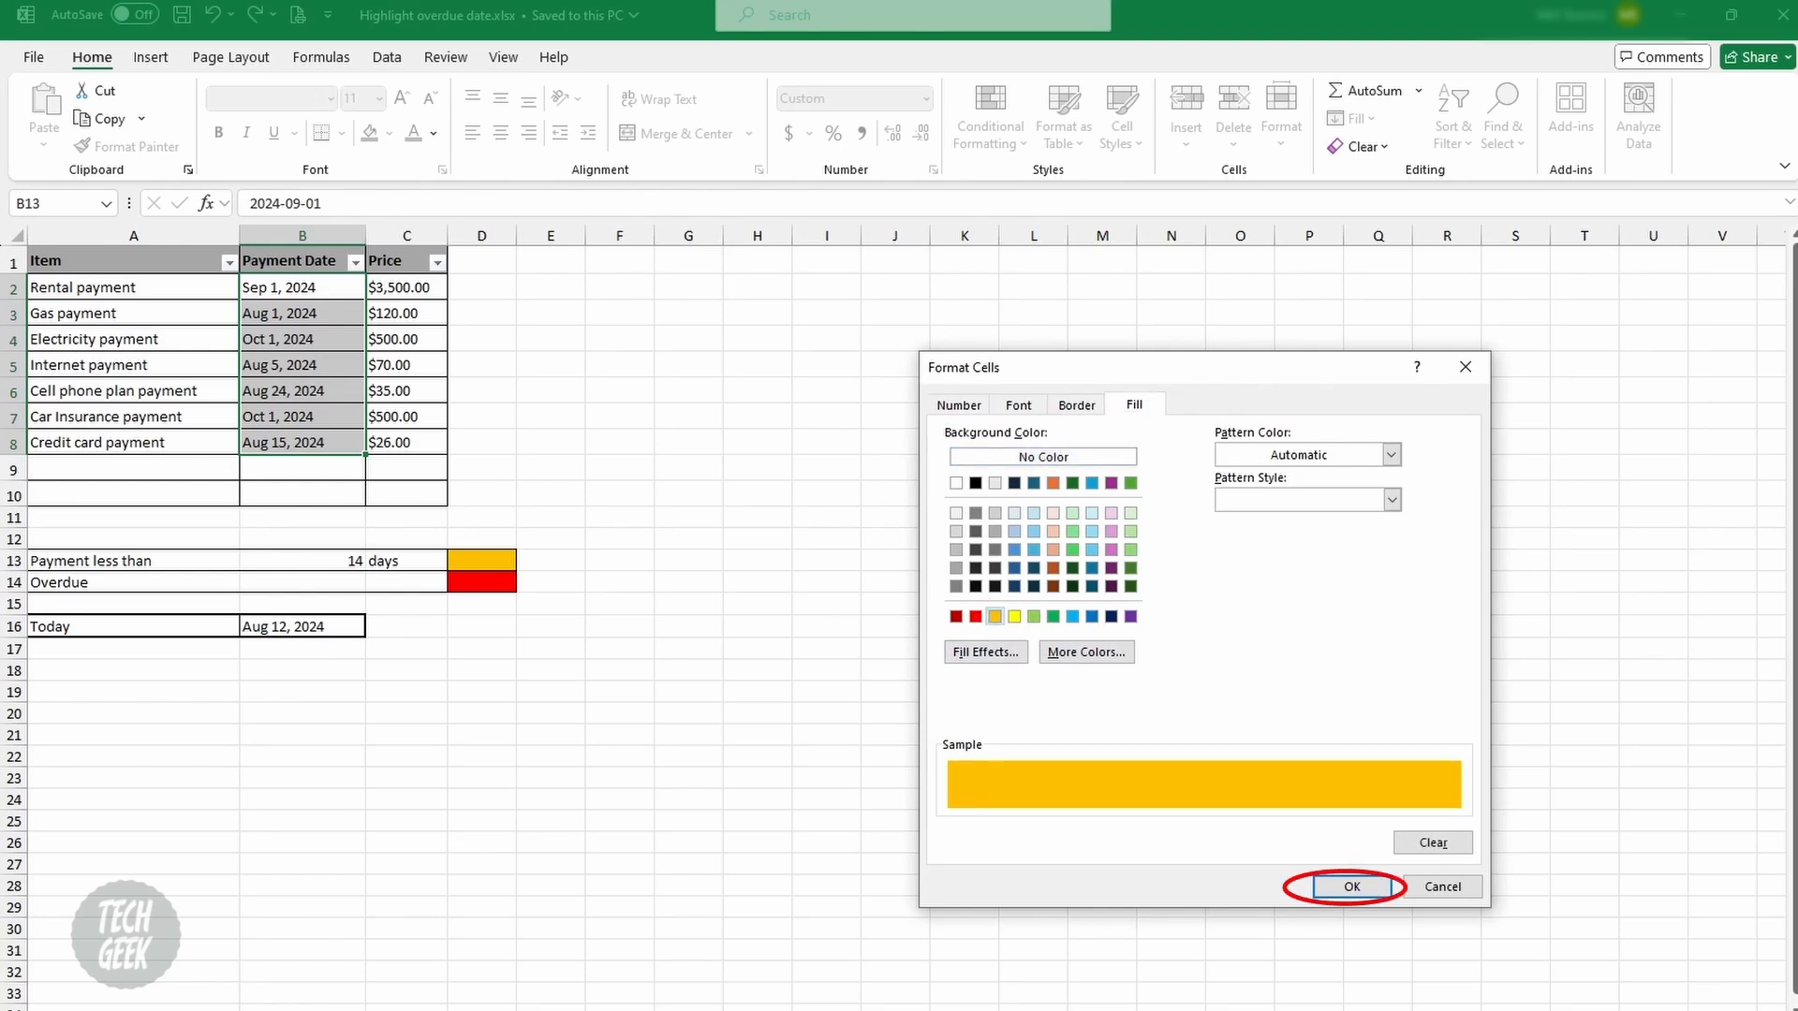
{"action": "key", "text": "Return"}
{"action": "key", "text": "Return"}
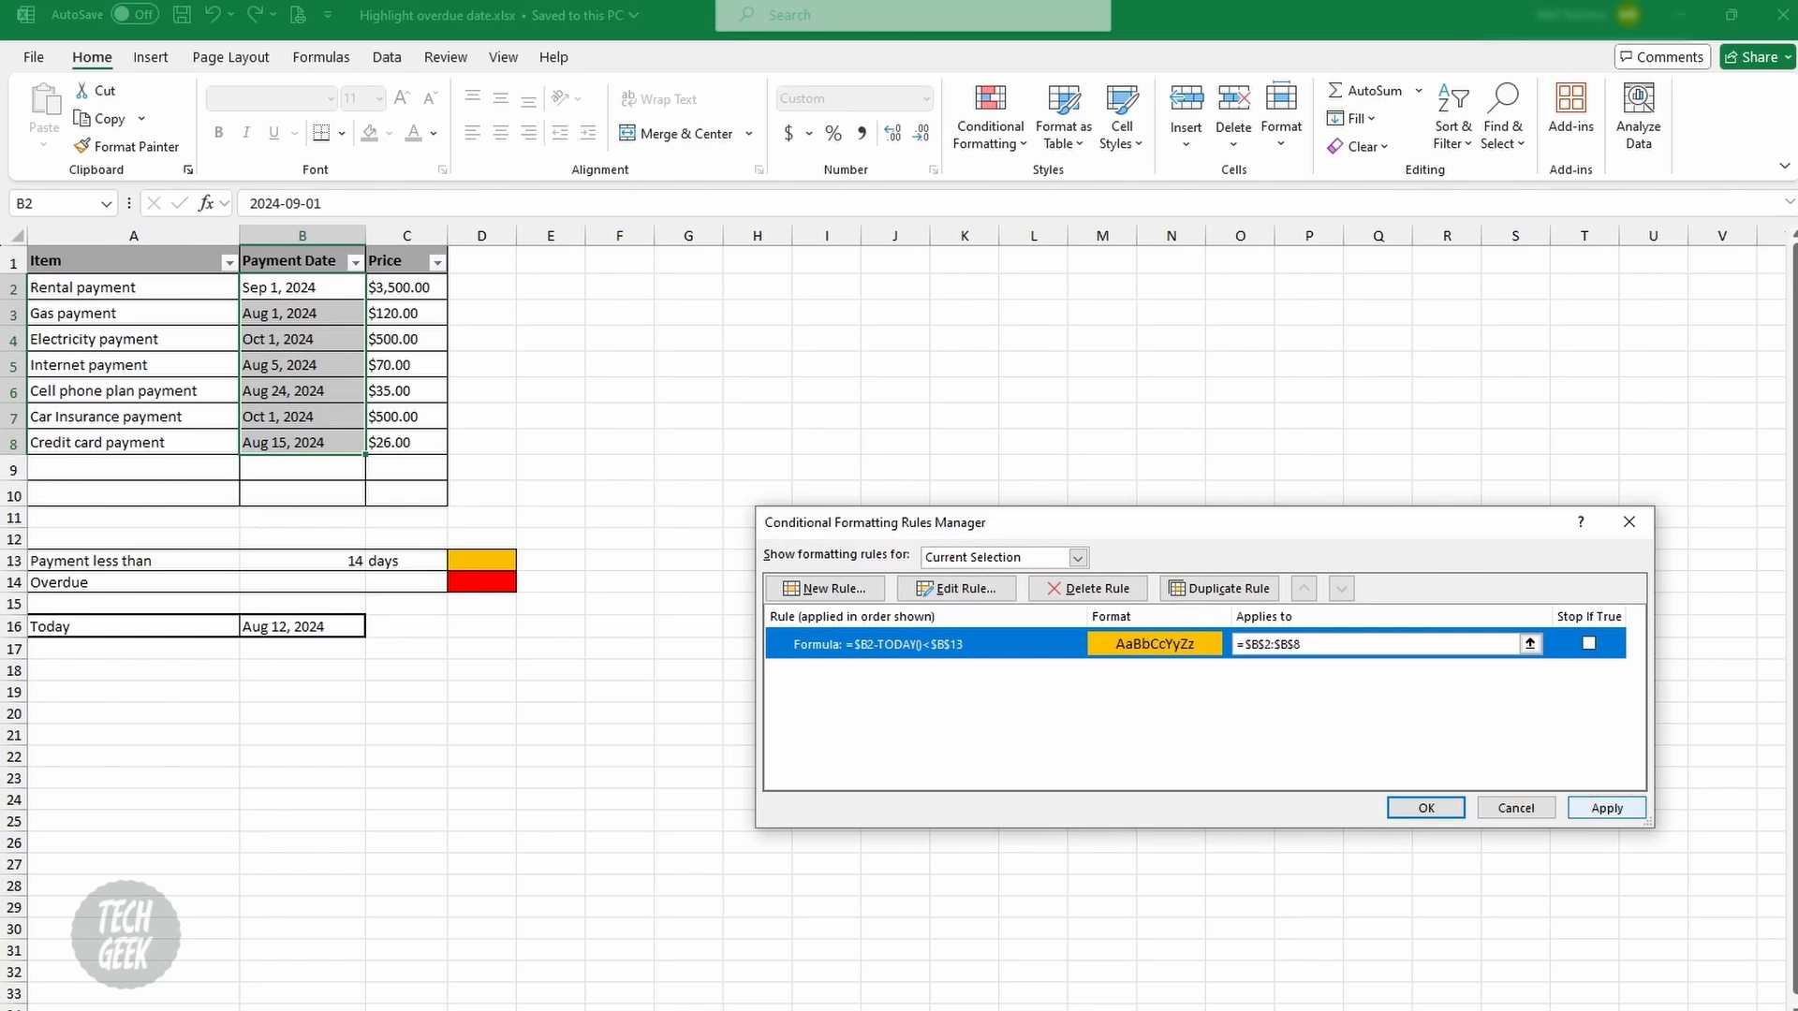
{"action": "left_click", "coordinate": [1607, 808]}
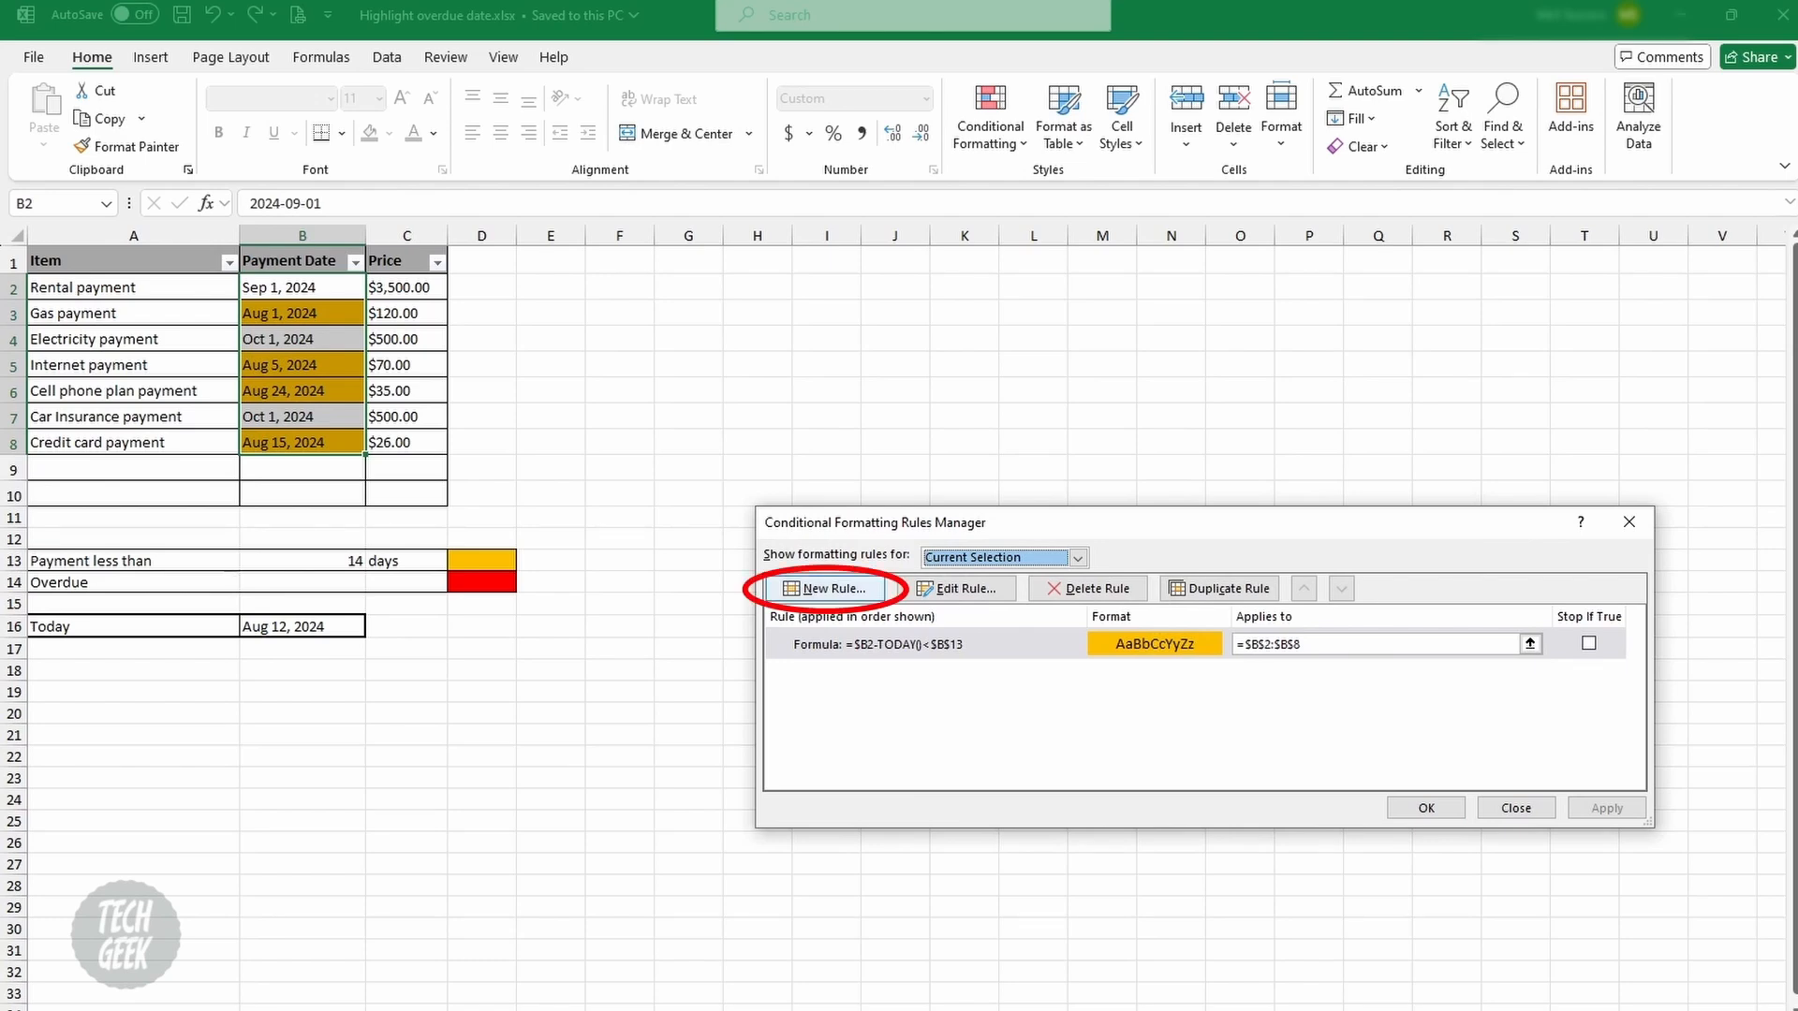
Add a second formula-based formatting rule using =TODAY()>$B2 for overdue payments.
{"action": "left_click", "coordinate": [825, 588]}
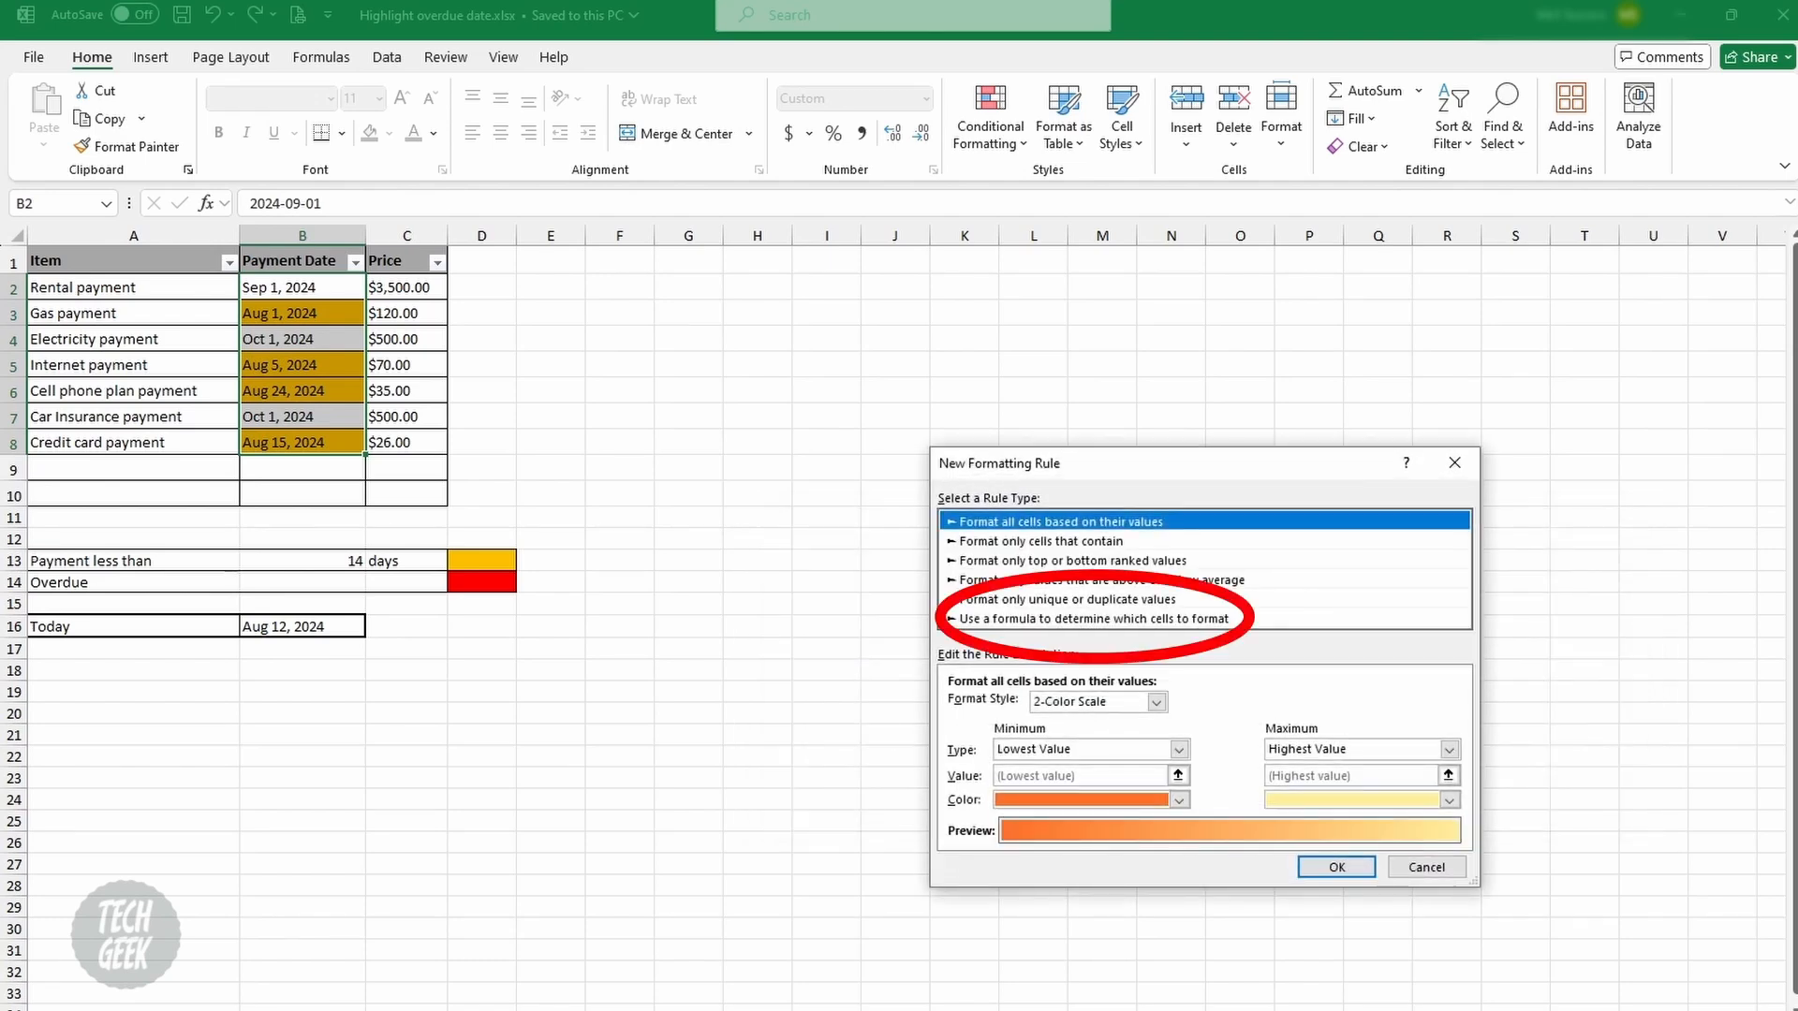
{"action": "left_click", "coordinate": [1093, 619]}
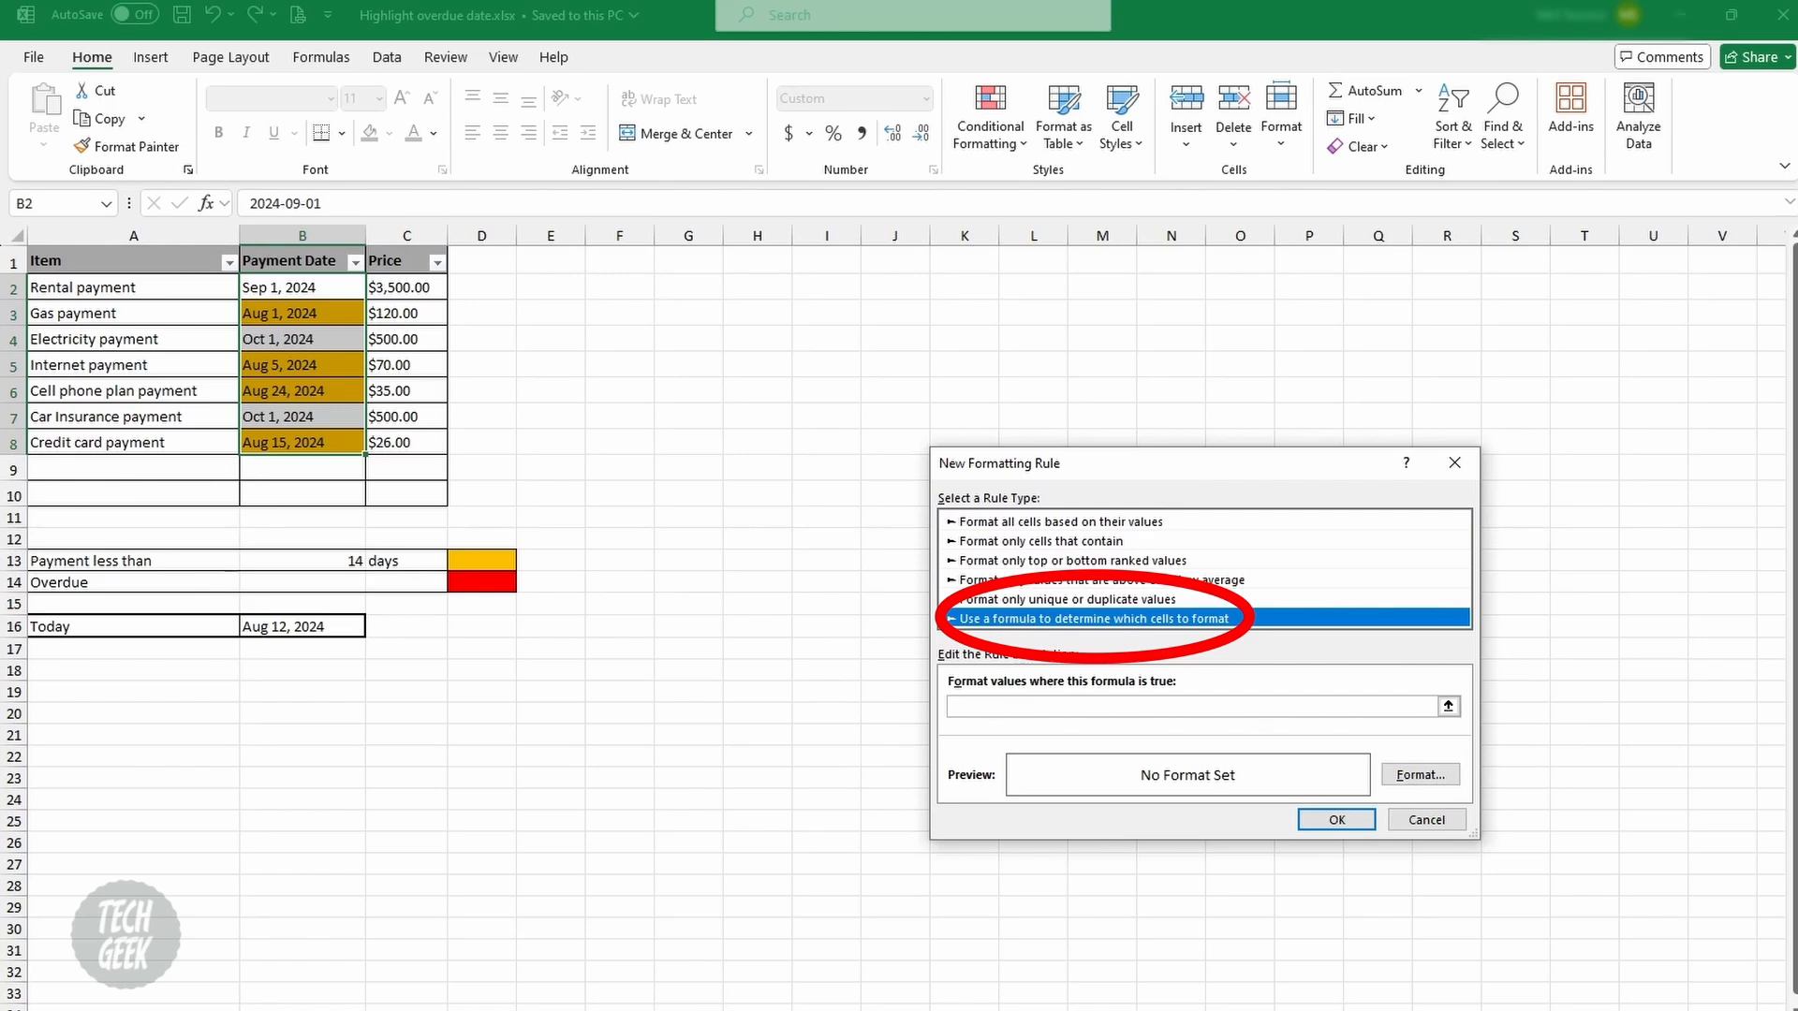
{"action": "left_click", "coordinate": [1068, 707]}
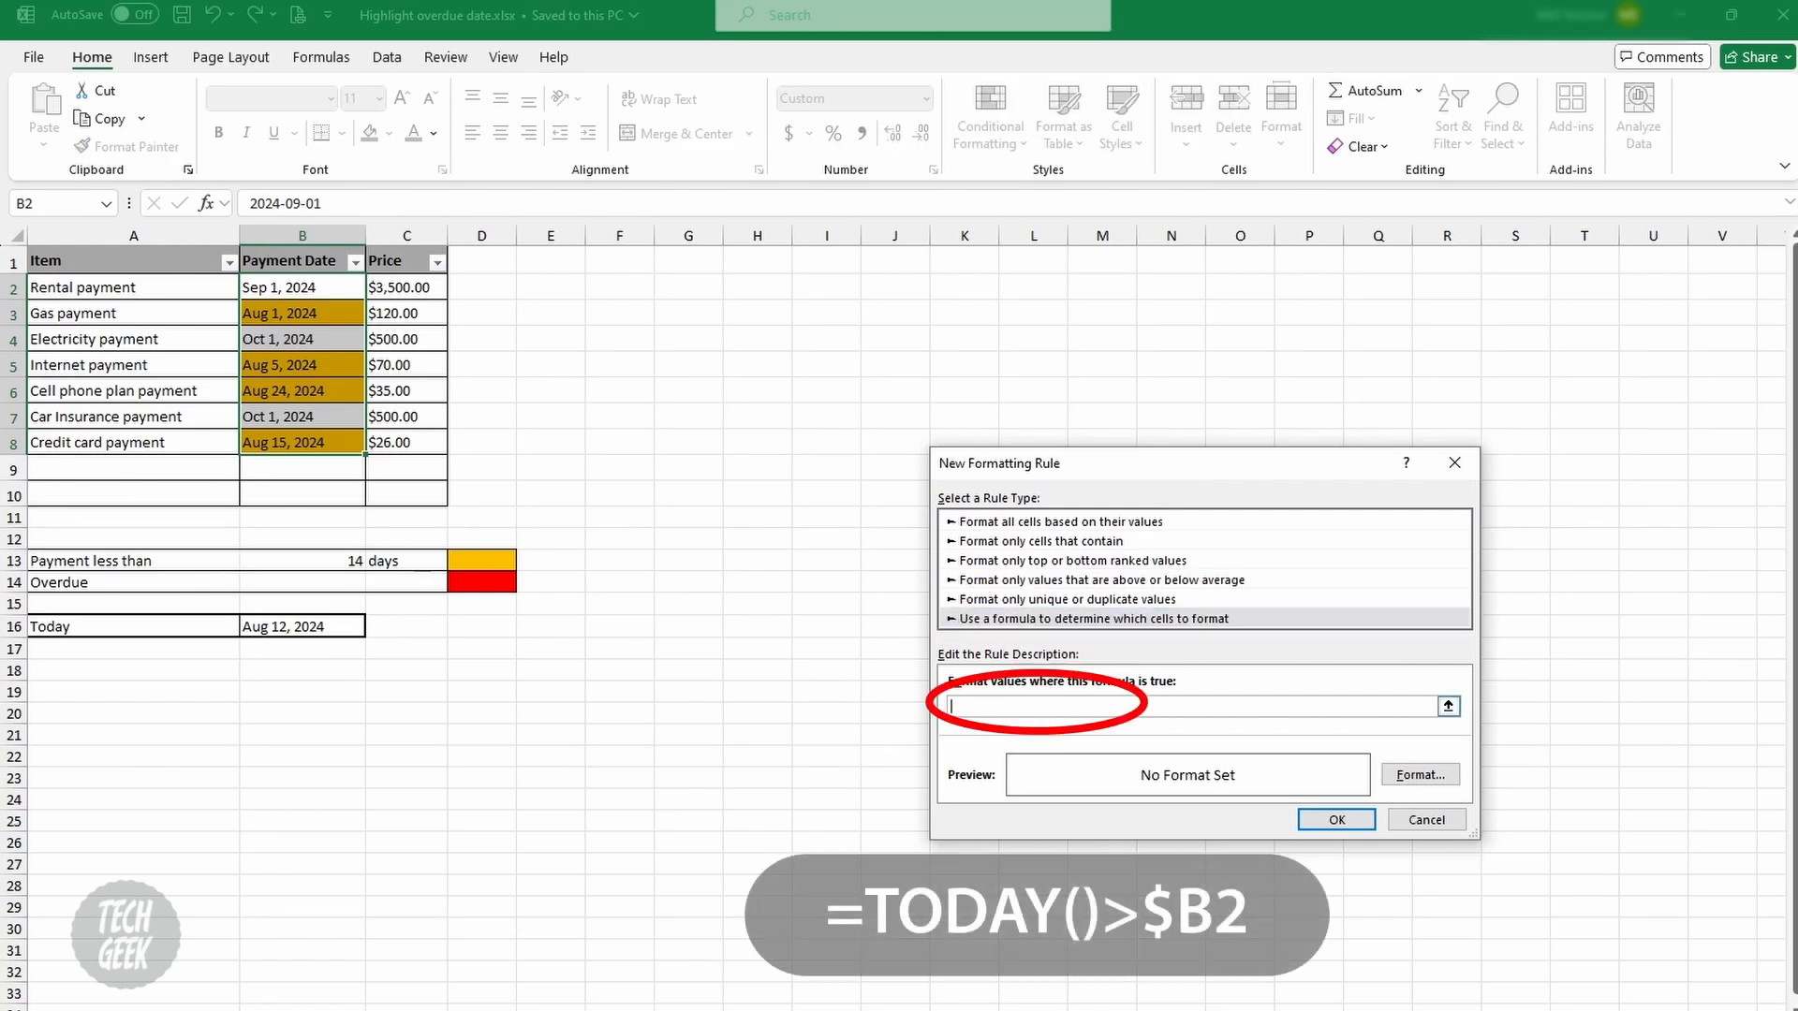
{"action": "type", "text": "=TODAY()>$B2"}
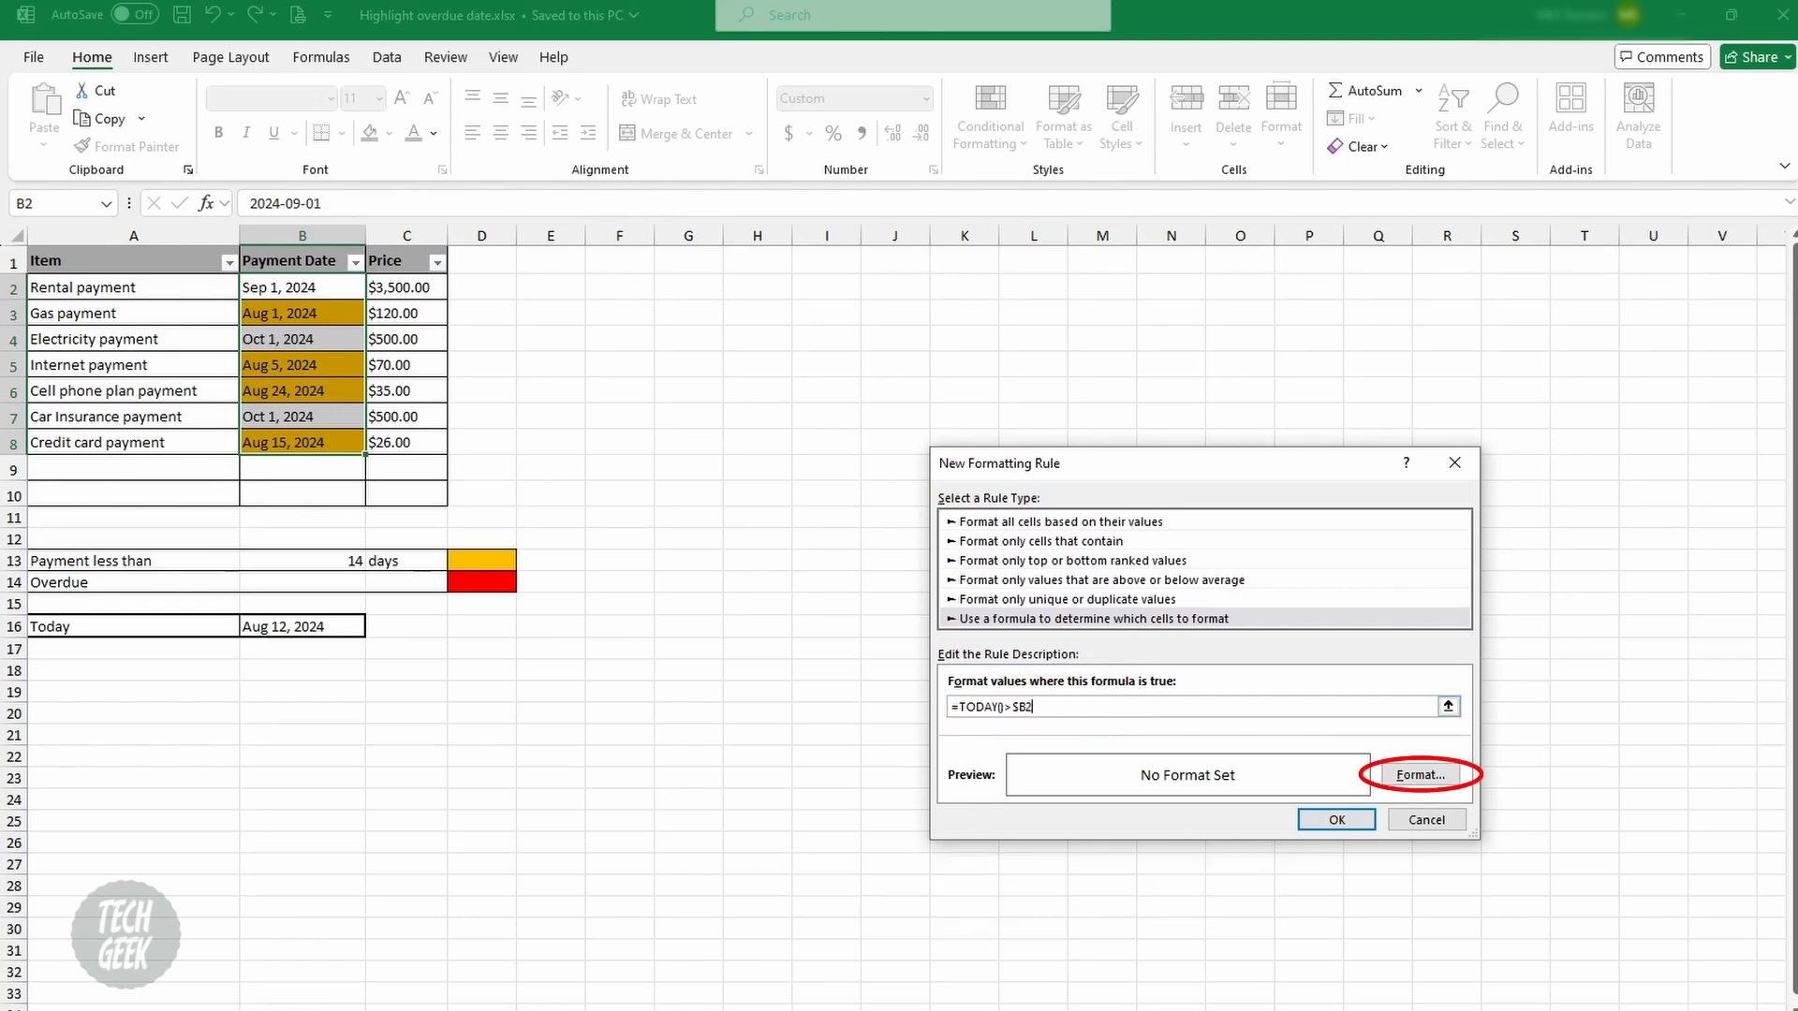
Give the overdue rule a red fill, apply it and close the rules manager.
{"action": "left_click", "coordinate": [1421, 774]}
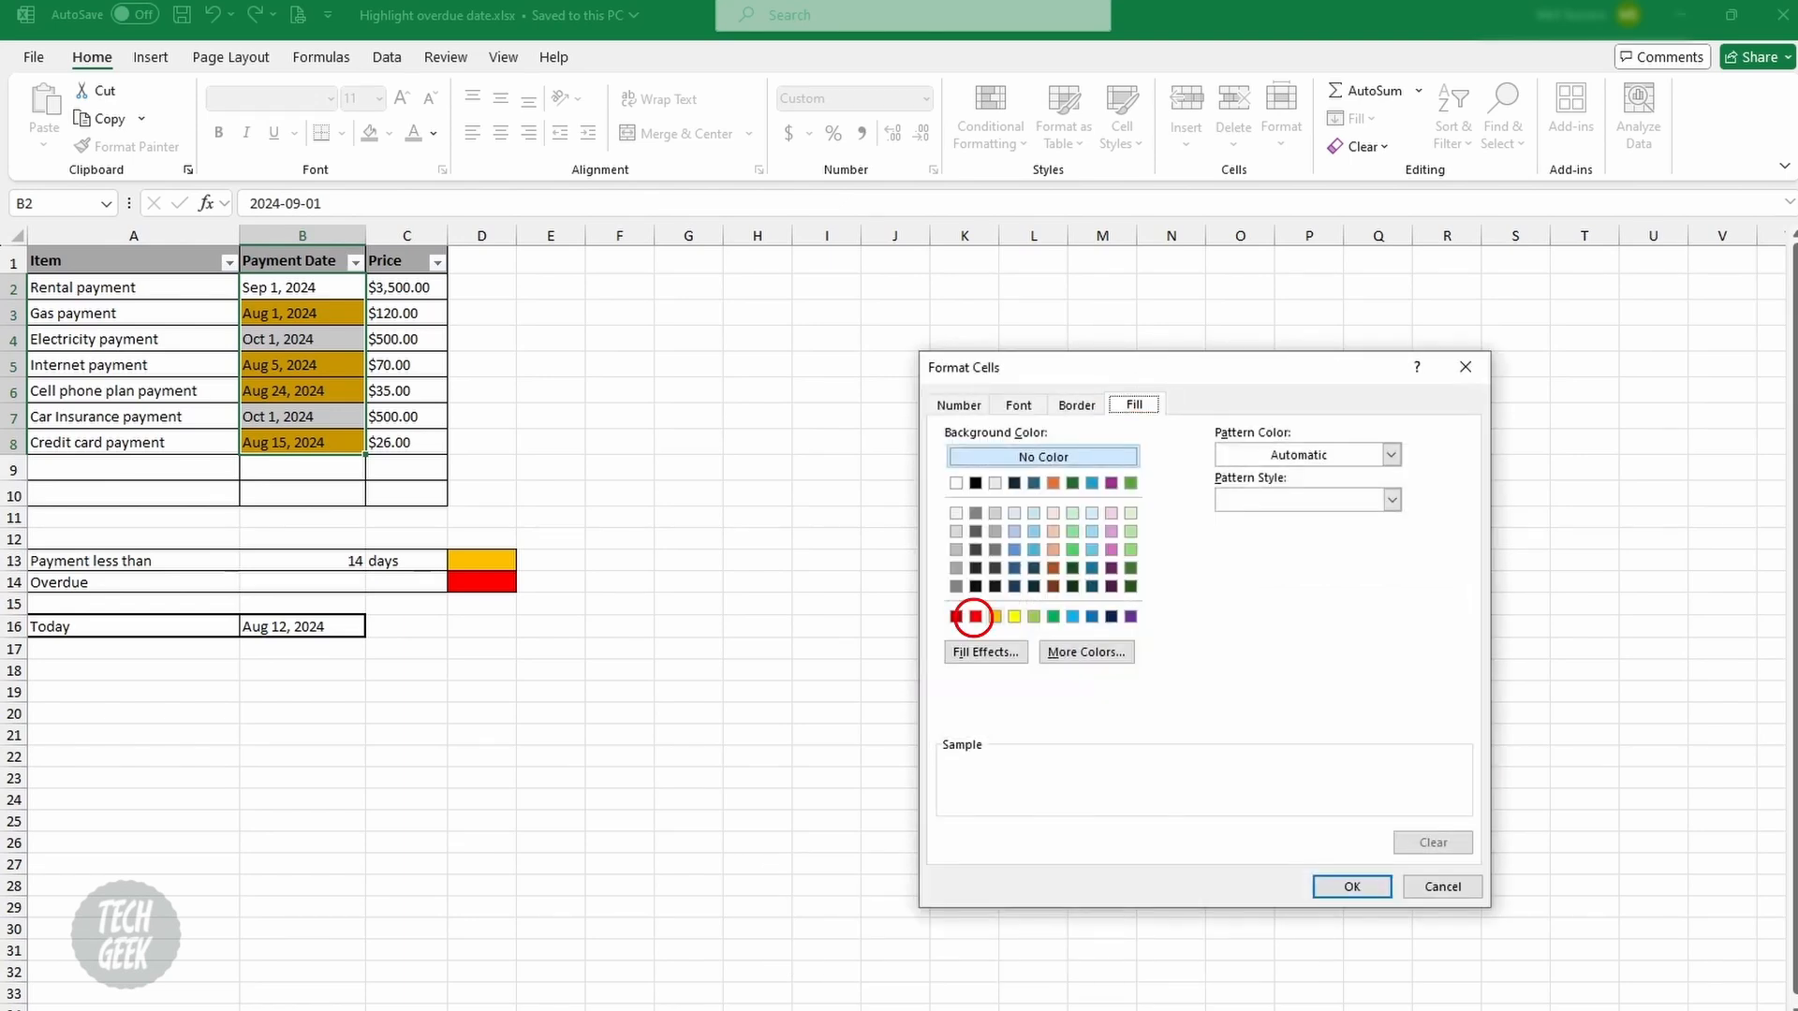
{"action": "left_click", "coordinate": [974, 616]}
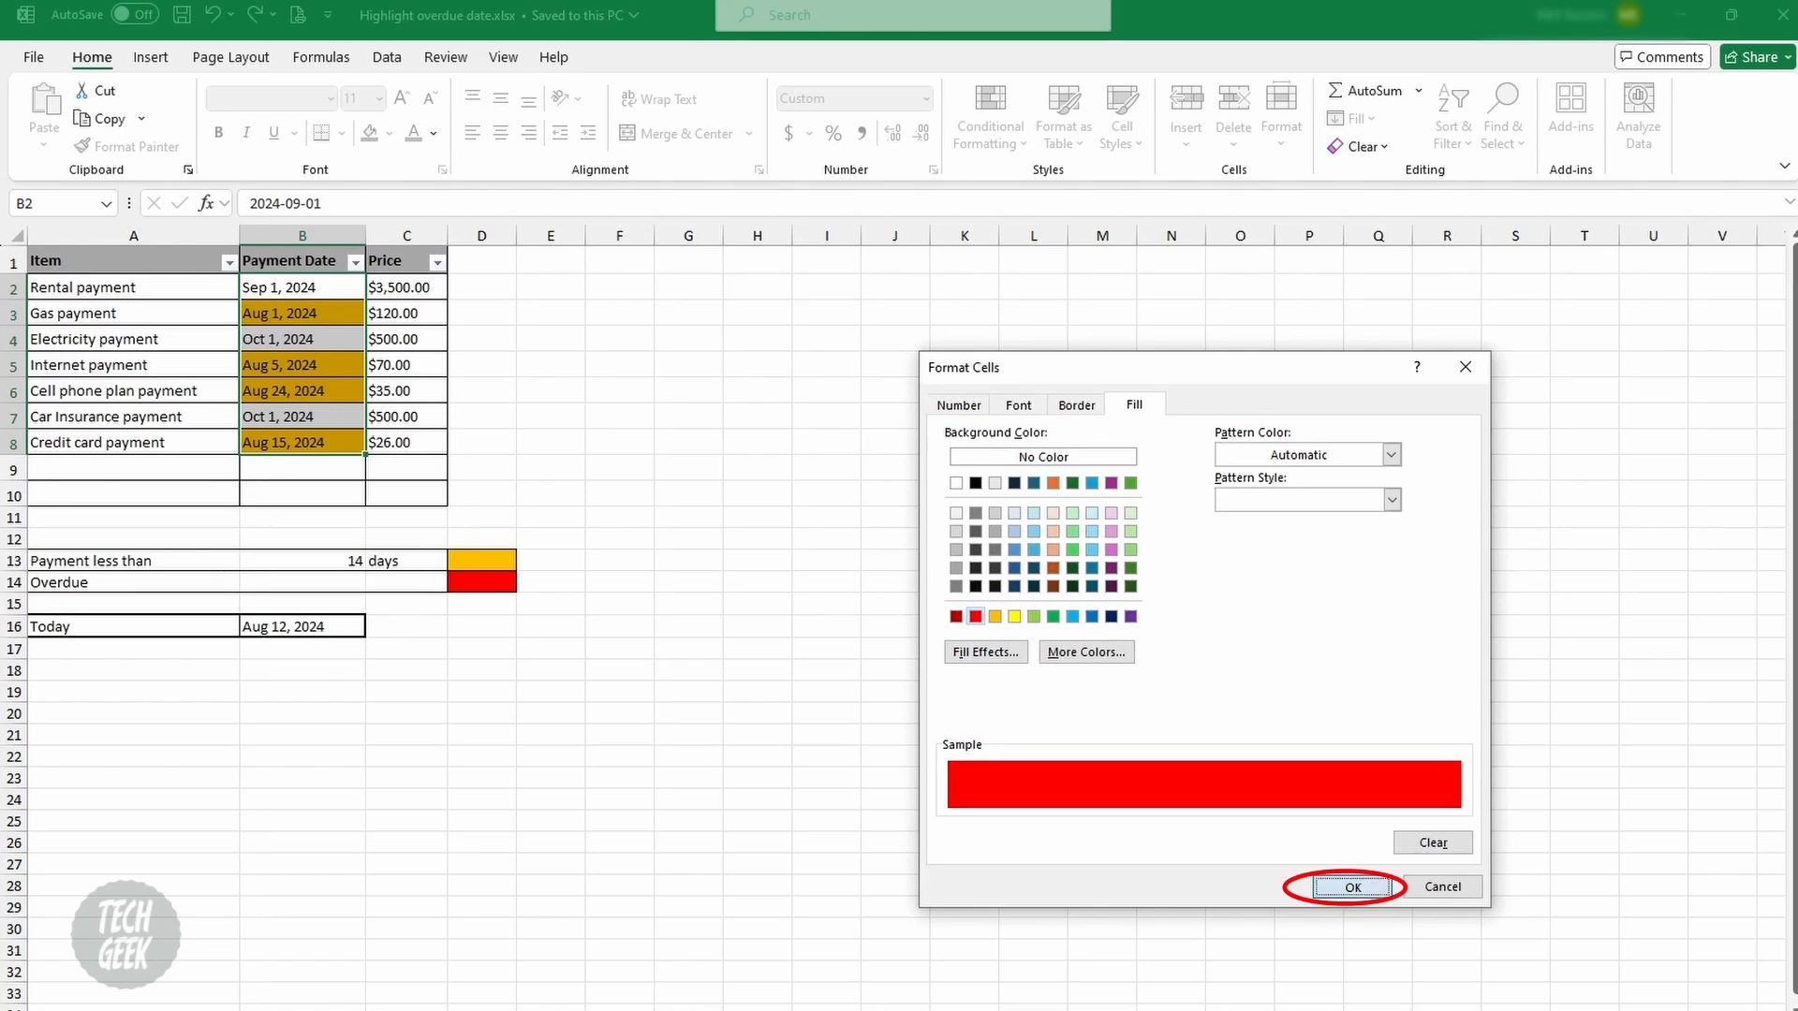
{"action": "left_click", "coordinate": [1351, 886]}
{"action": "left_click", "coordinate": [1330, 811]}
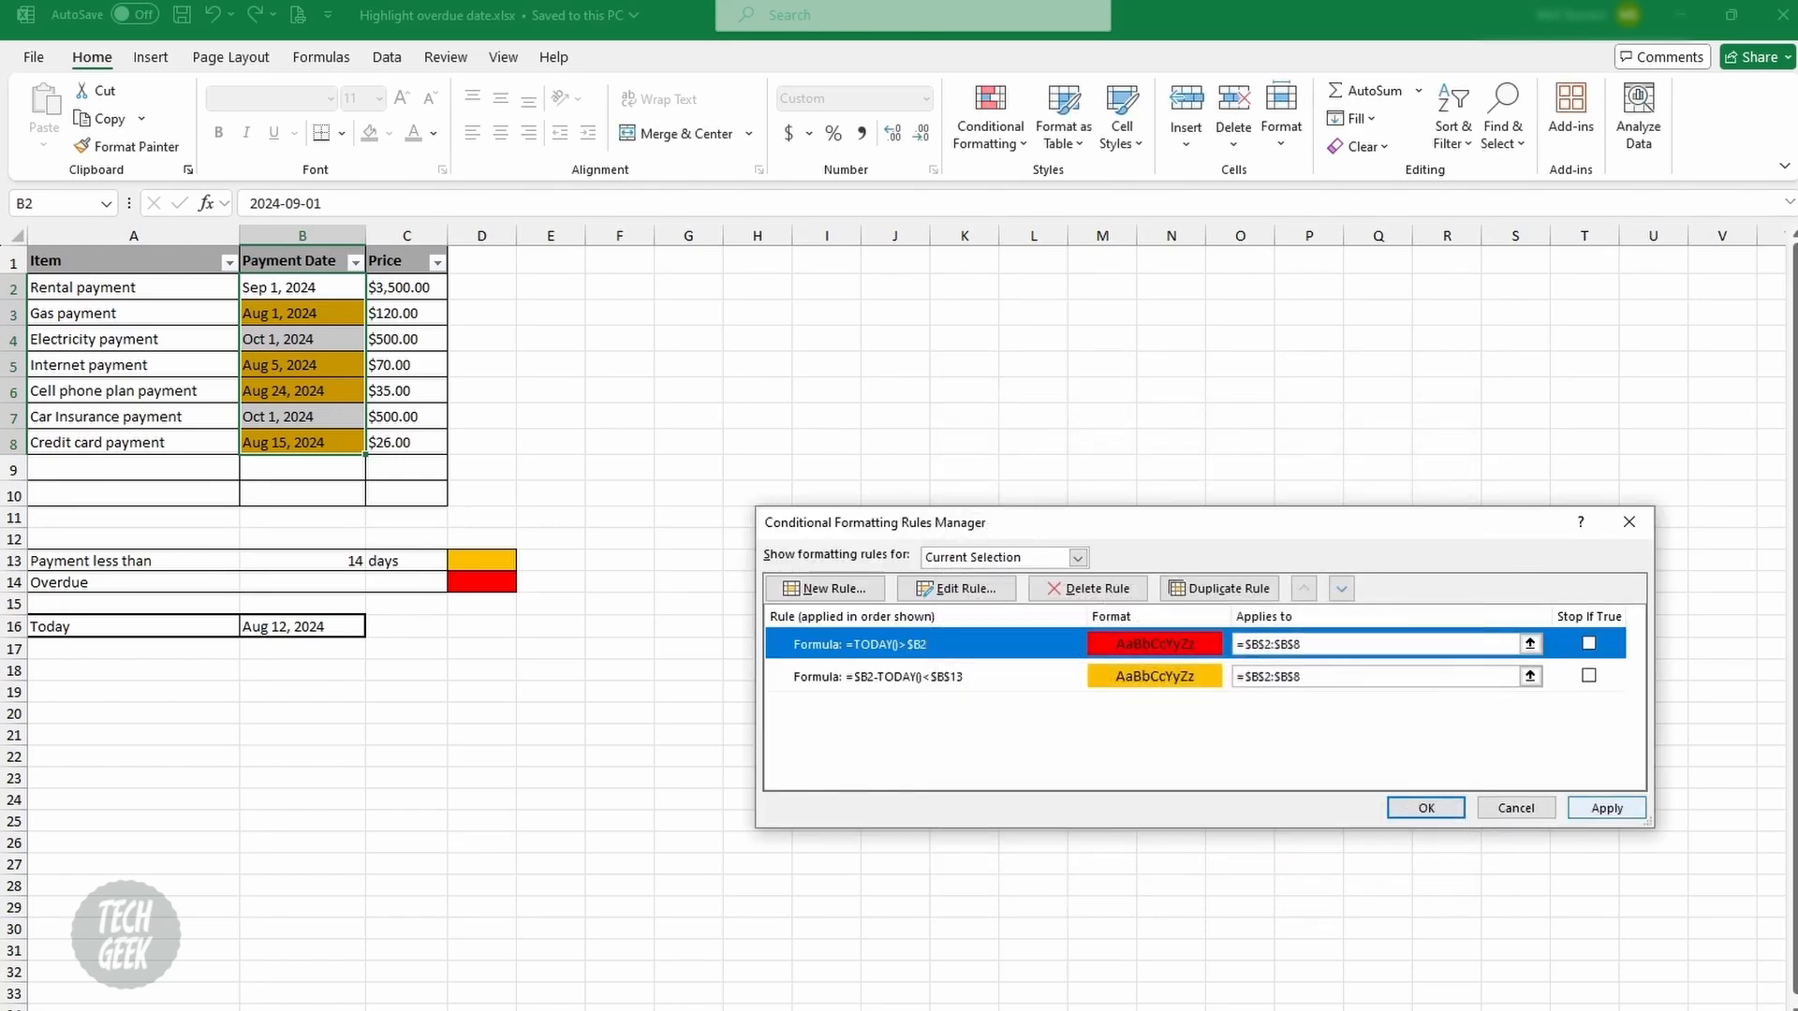
{"action": "left_click", "coordinate": [1607, 807]}
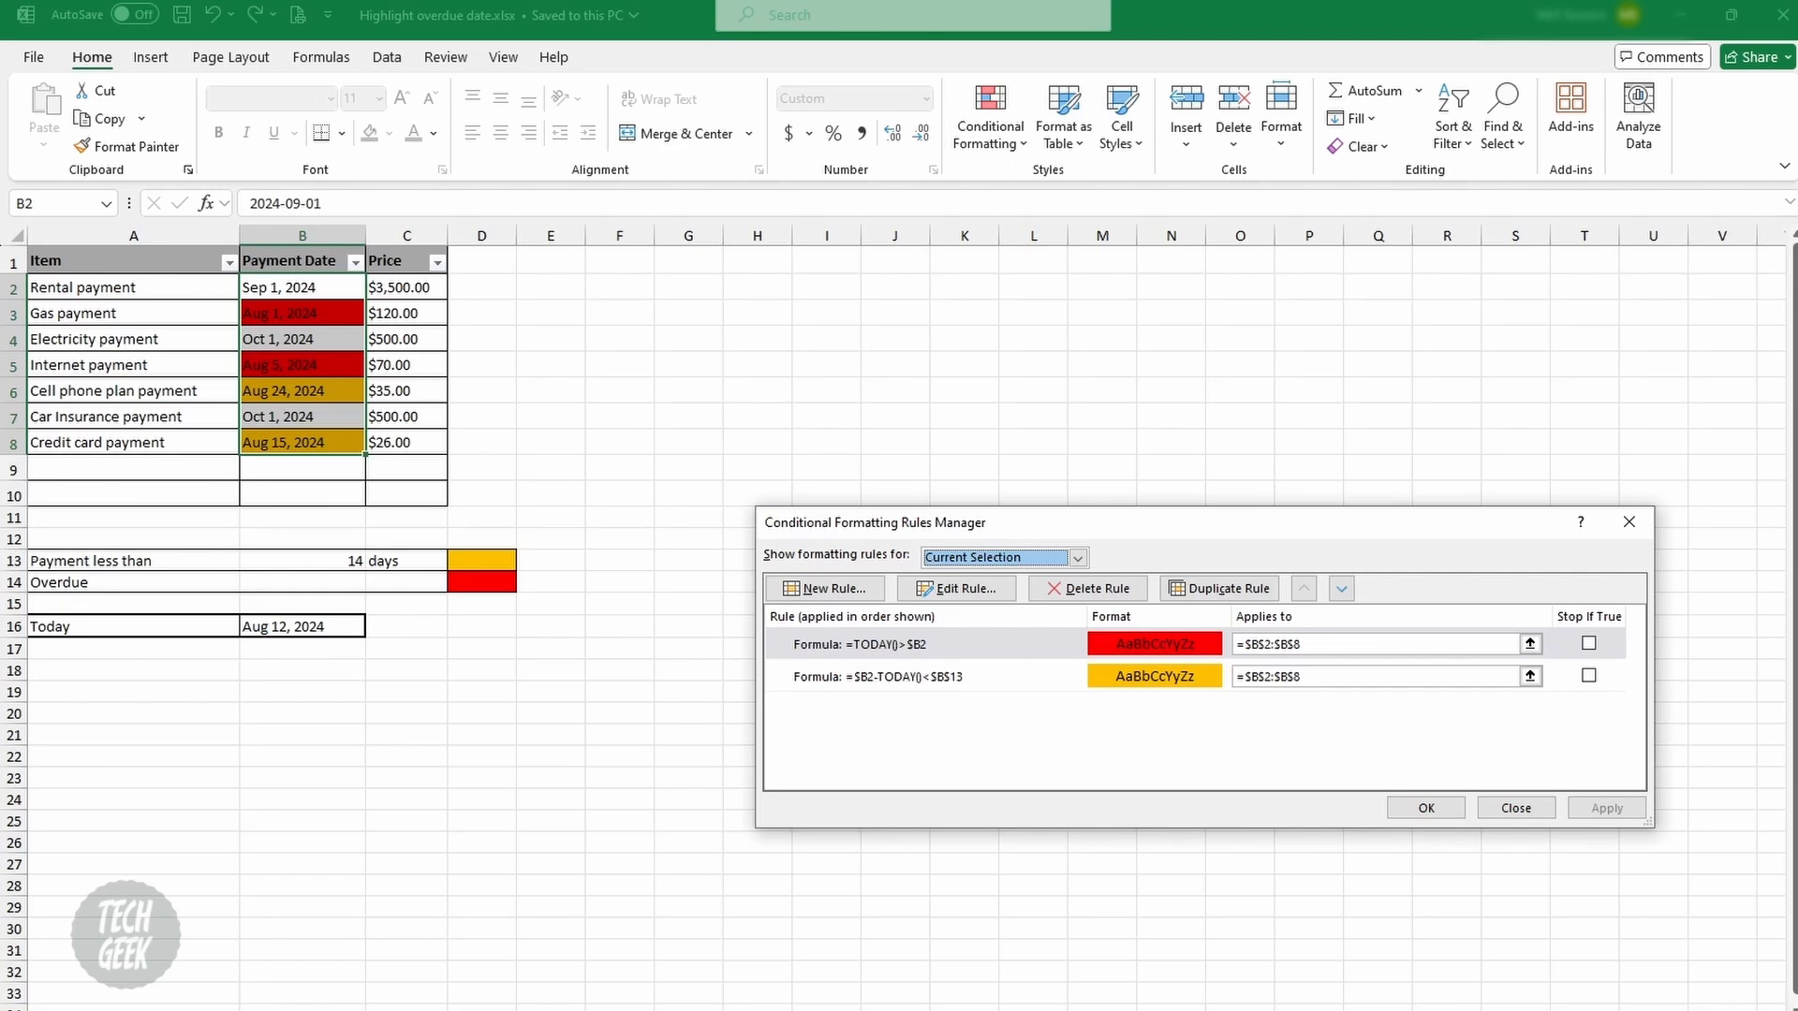
{"action": "left_click", "coordinate": [1426, 808]}
Try a 7-day payment threshold in cell B13 and undo the change.
{"action": "left_click", "coordinate": [303, 561]}
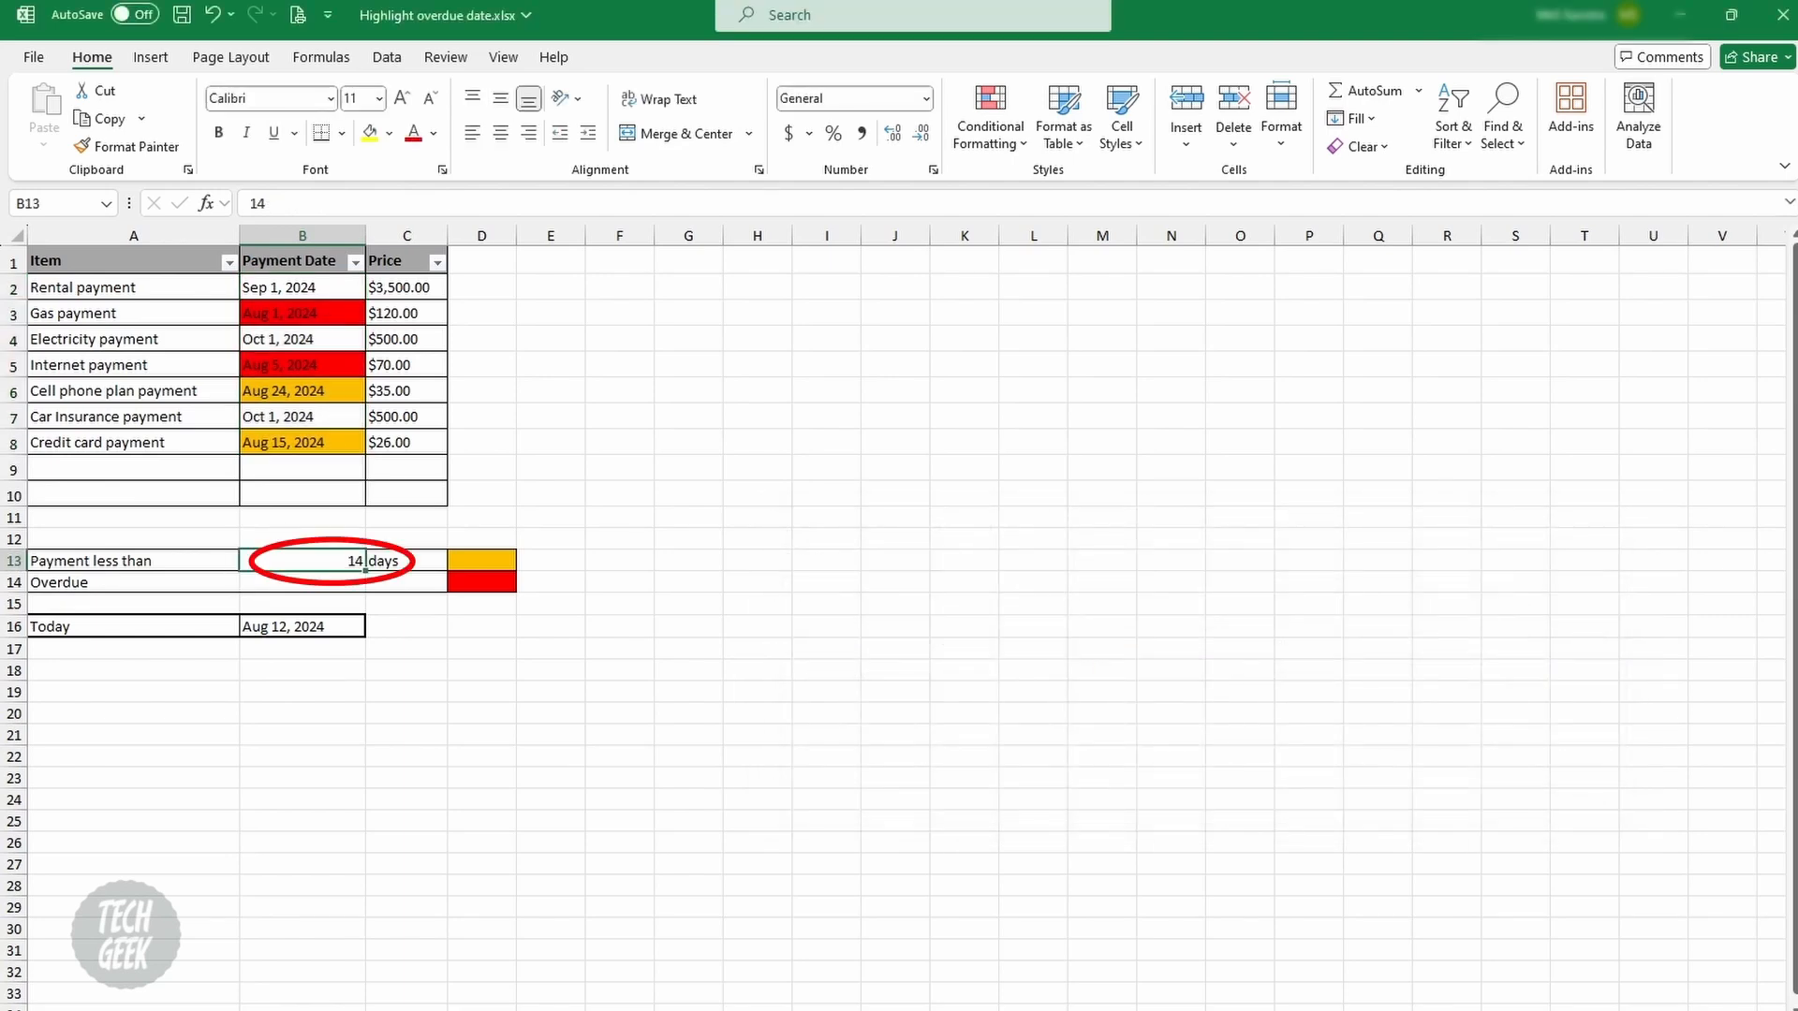
{"action": "type", "text": "7"}
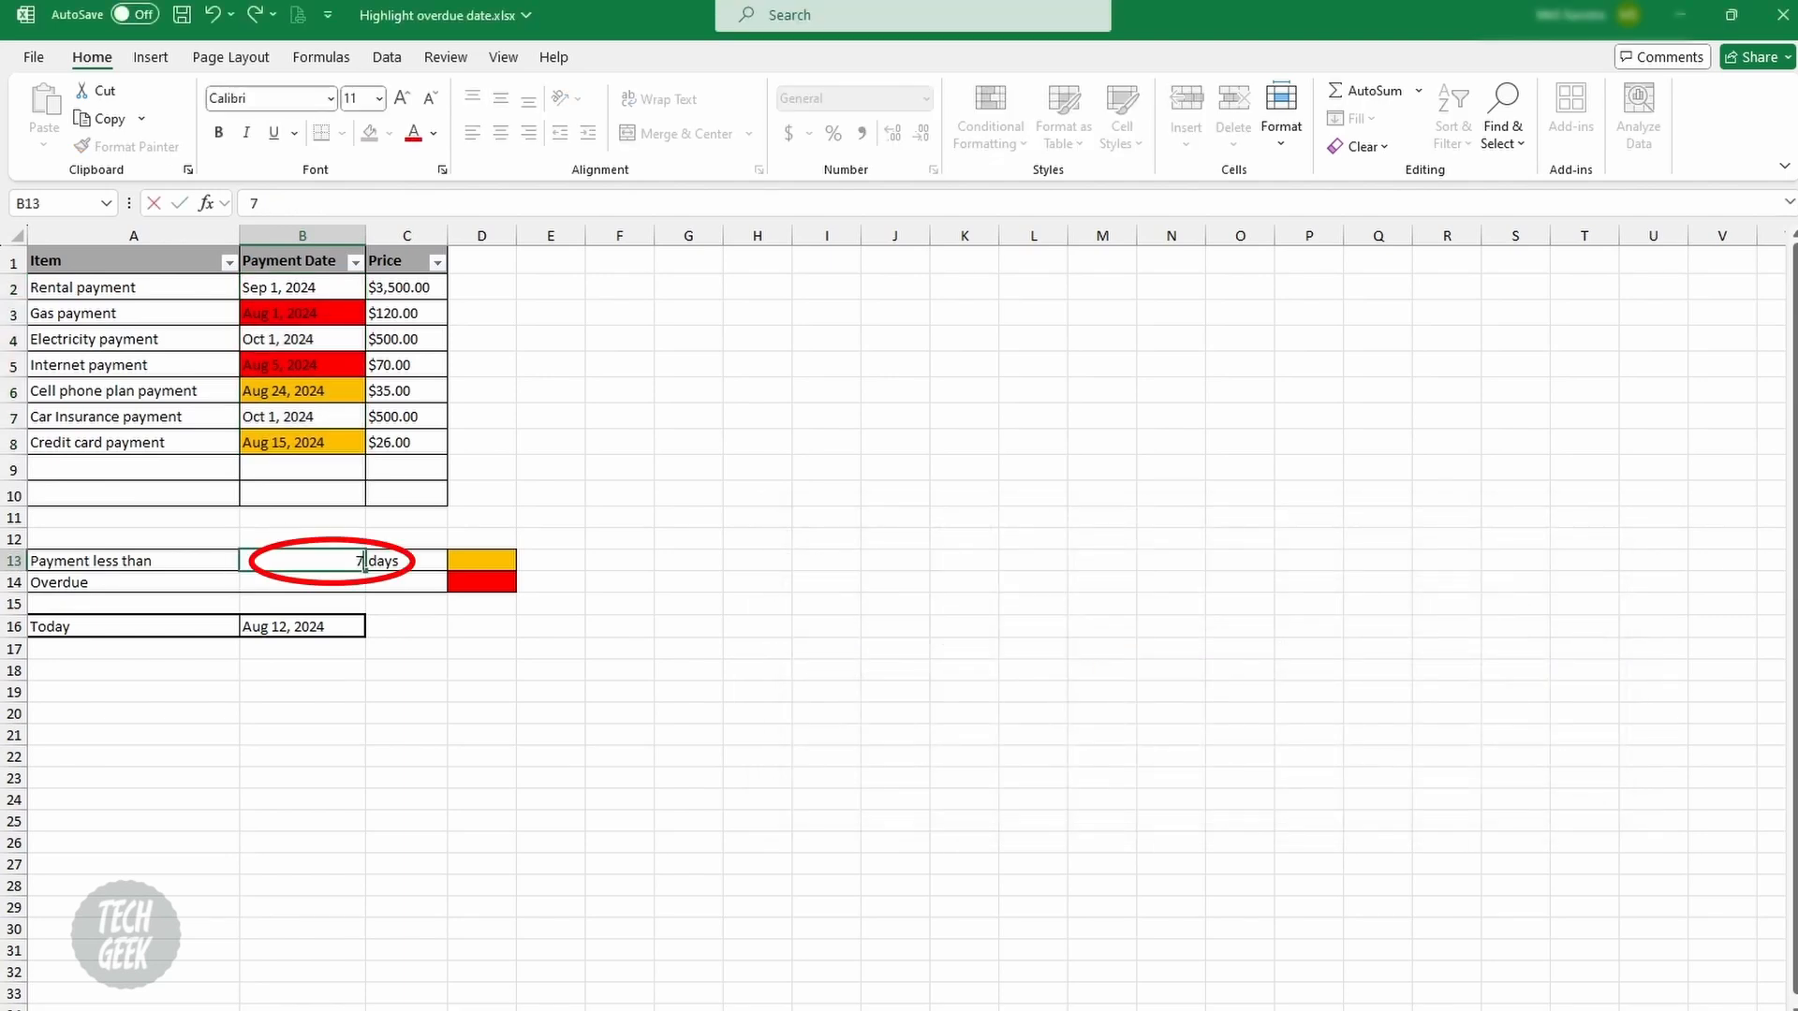
{"action": "key", "text": "Return"}
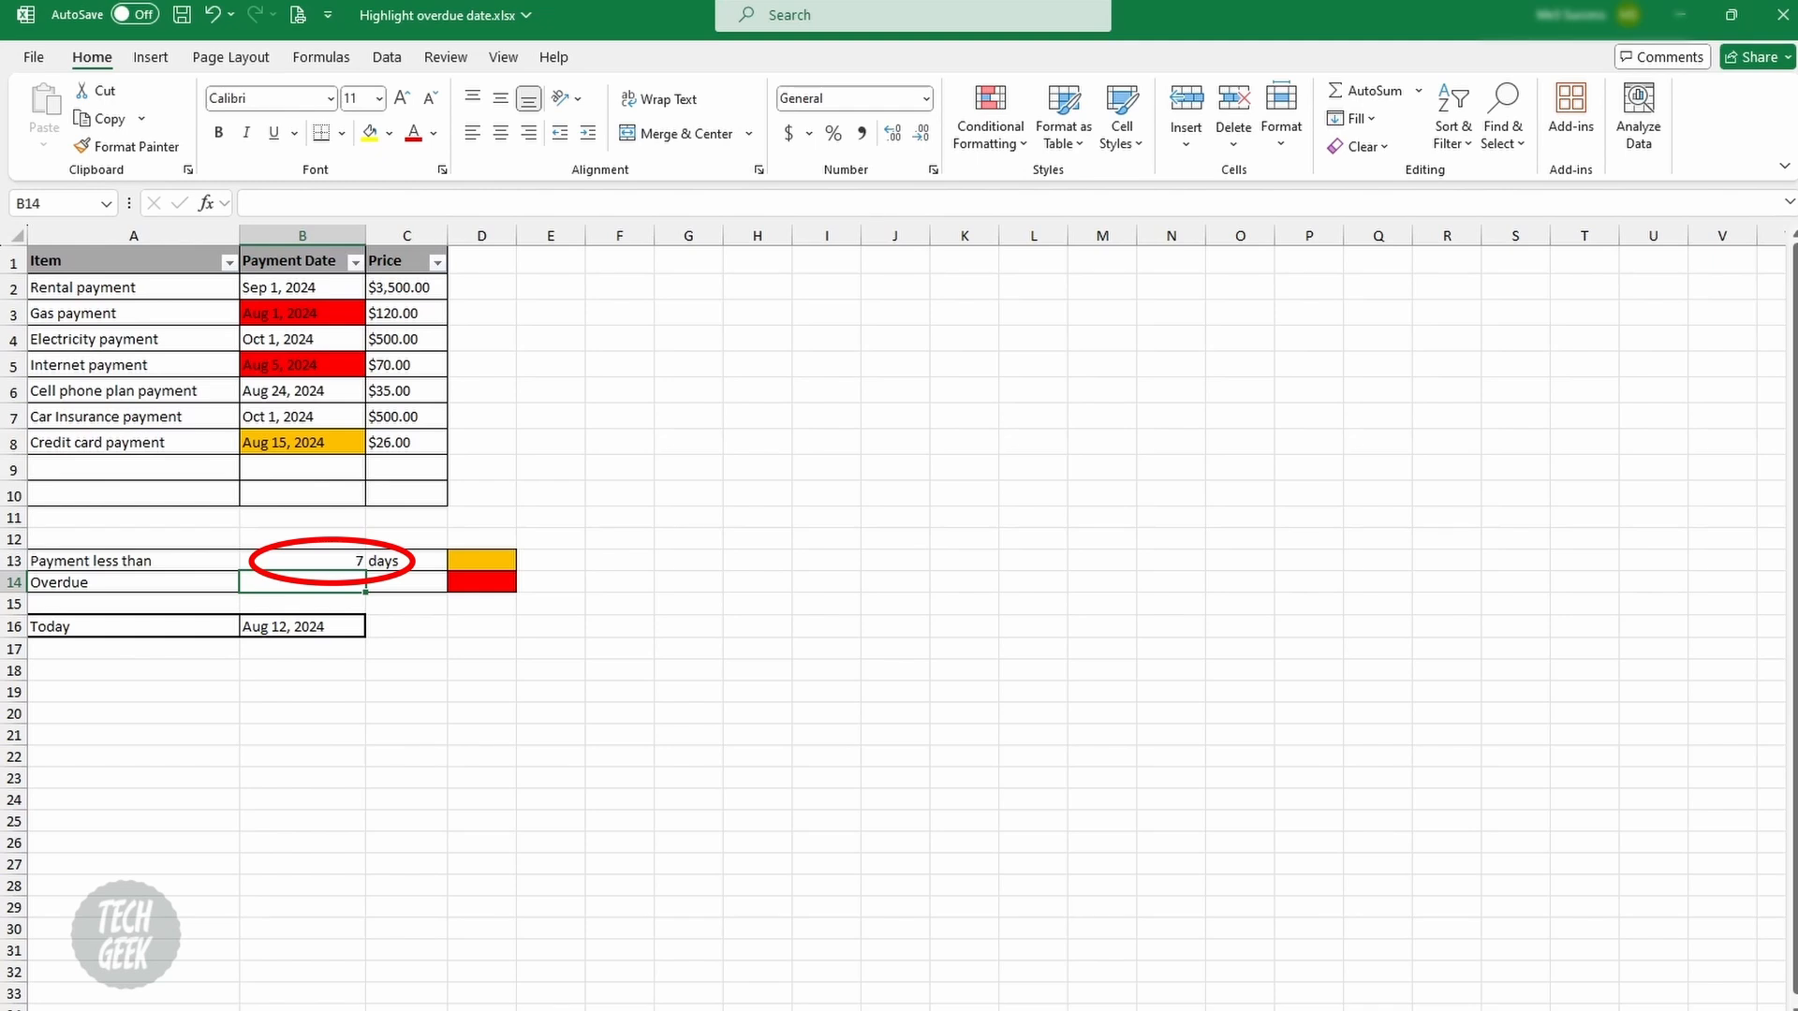
{"action": "key", "text": "ctrl+z"}
Change the gas payment date in B3 to 2024-09-01.
{"action": "left_click", "coordinate": [301, 313]}
{"action": "left_click", "coordinate": [302, 203]}
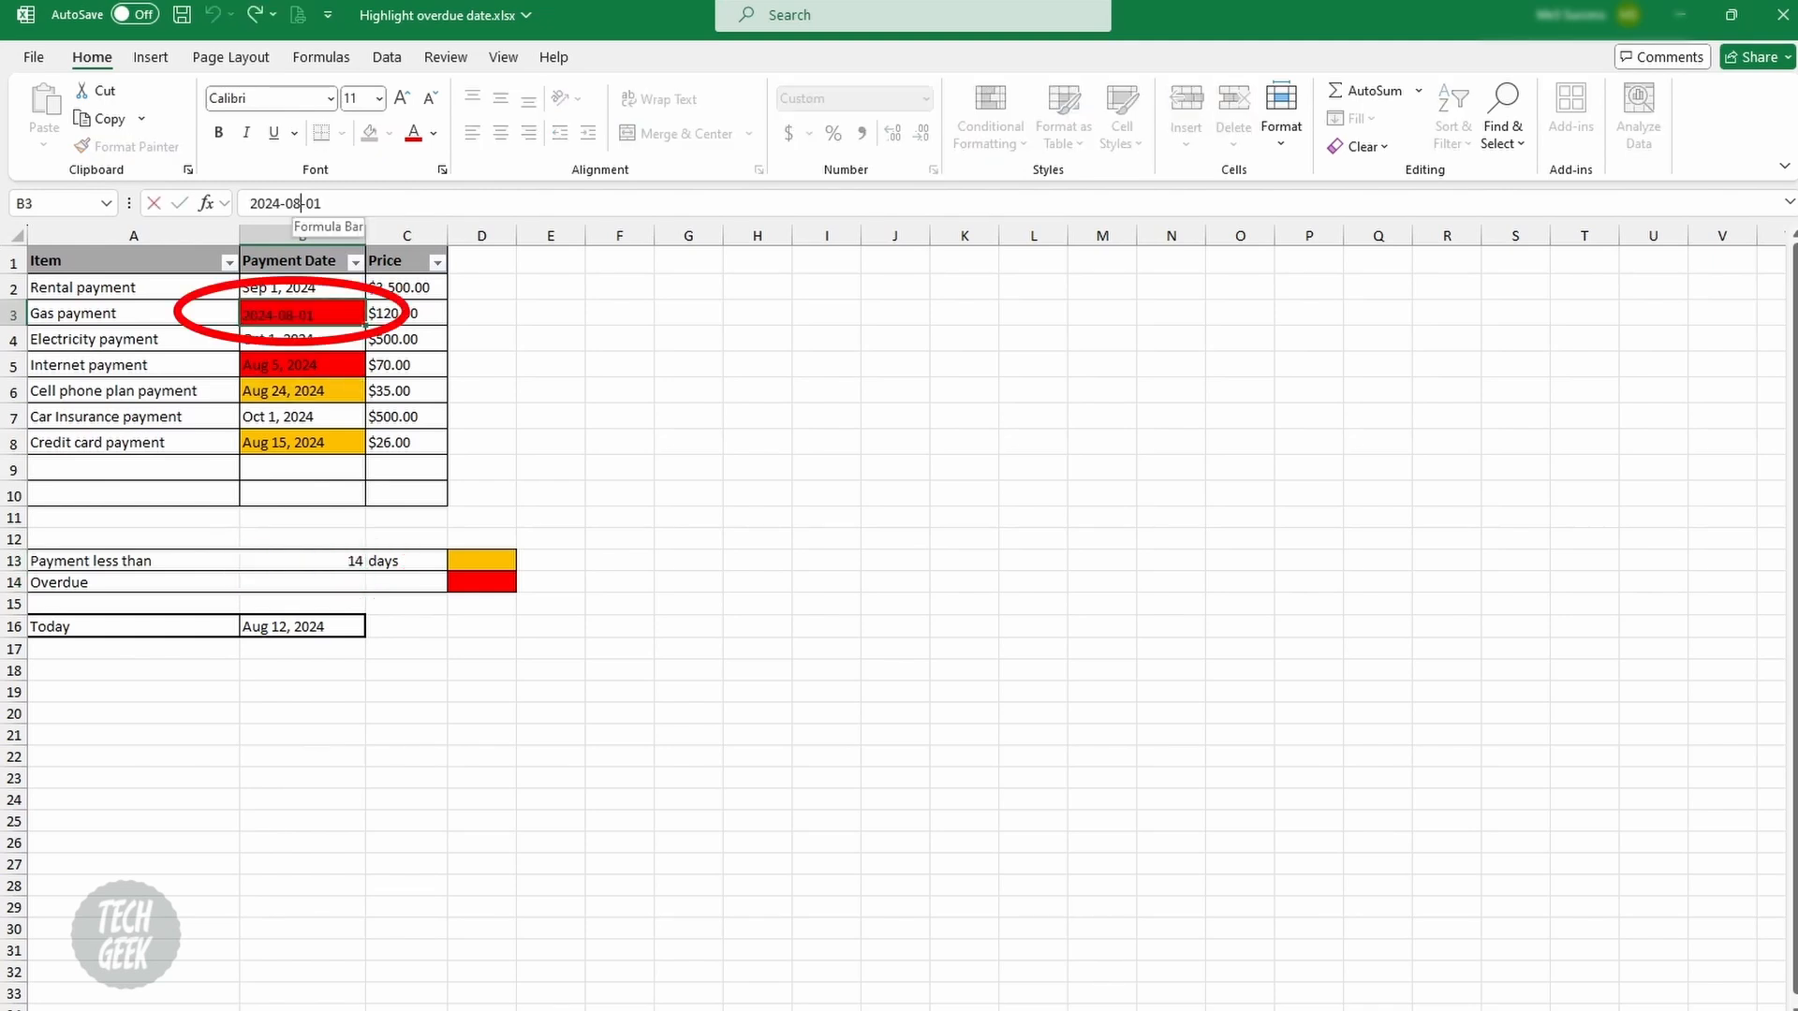
{"action": "key", "text": "BackSpace"}
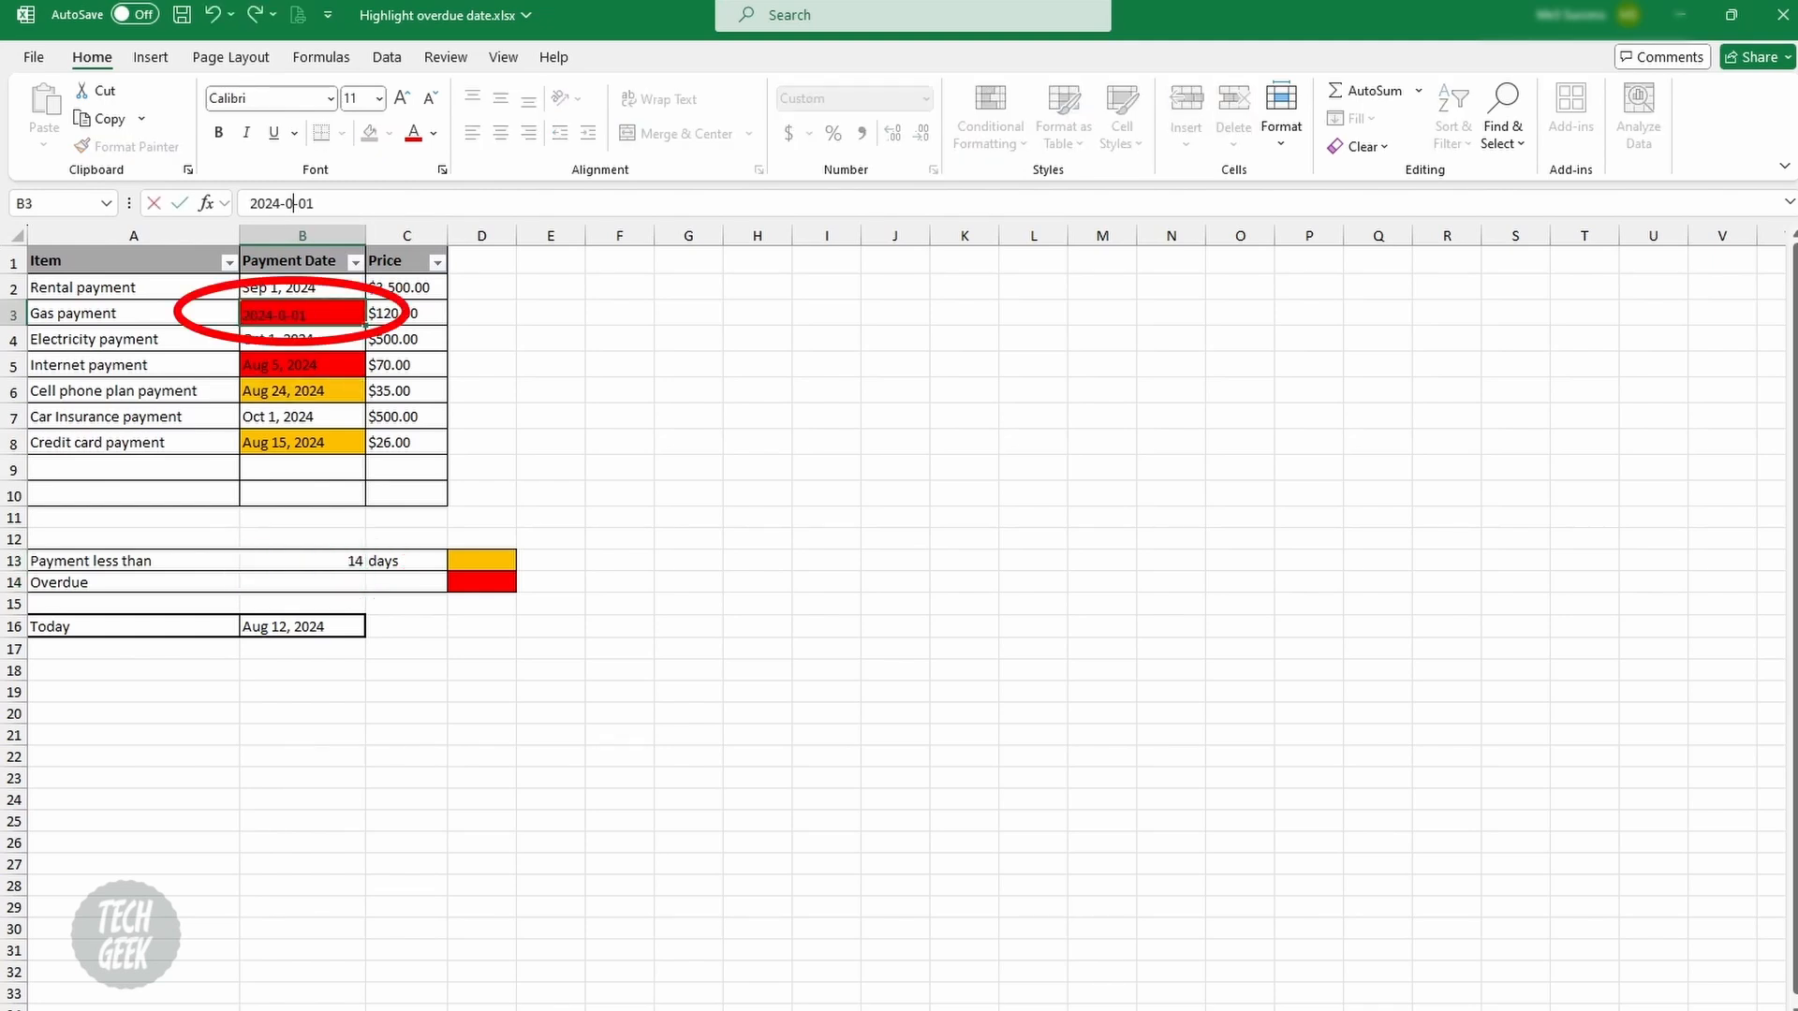
{"action": "type", "text": "9"}
{"action": "key", "text": "Return"}
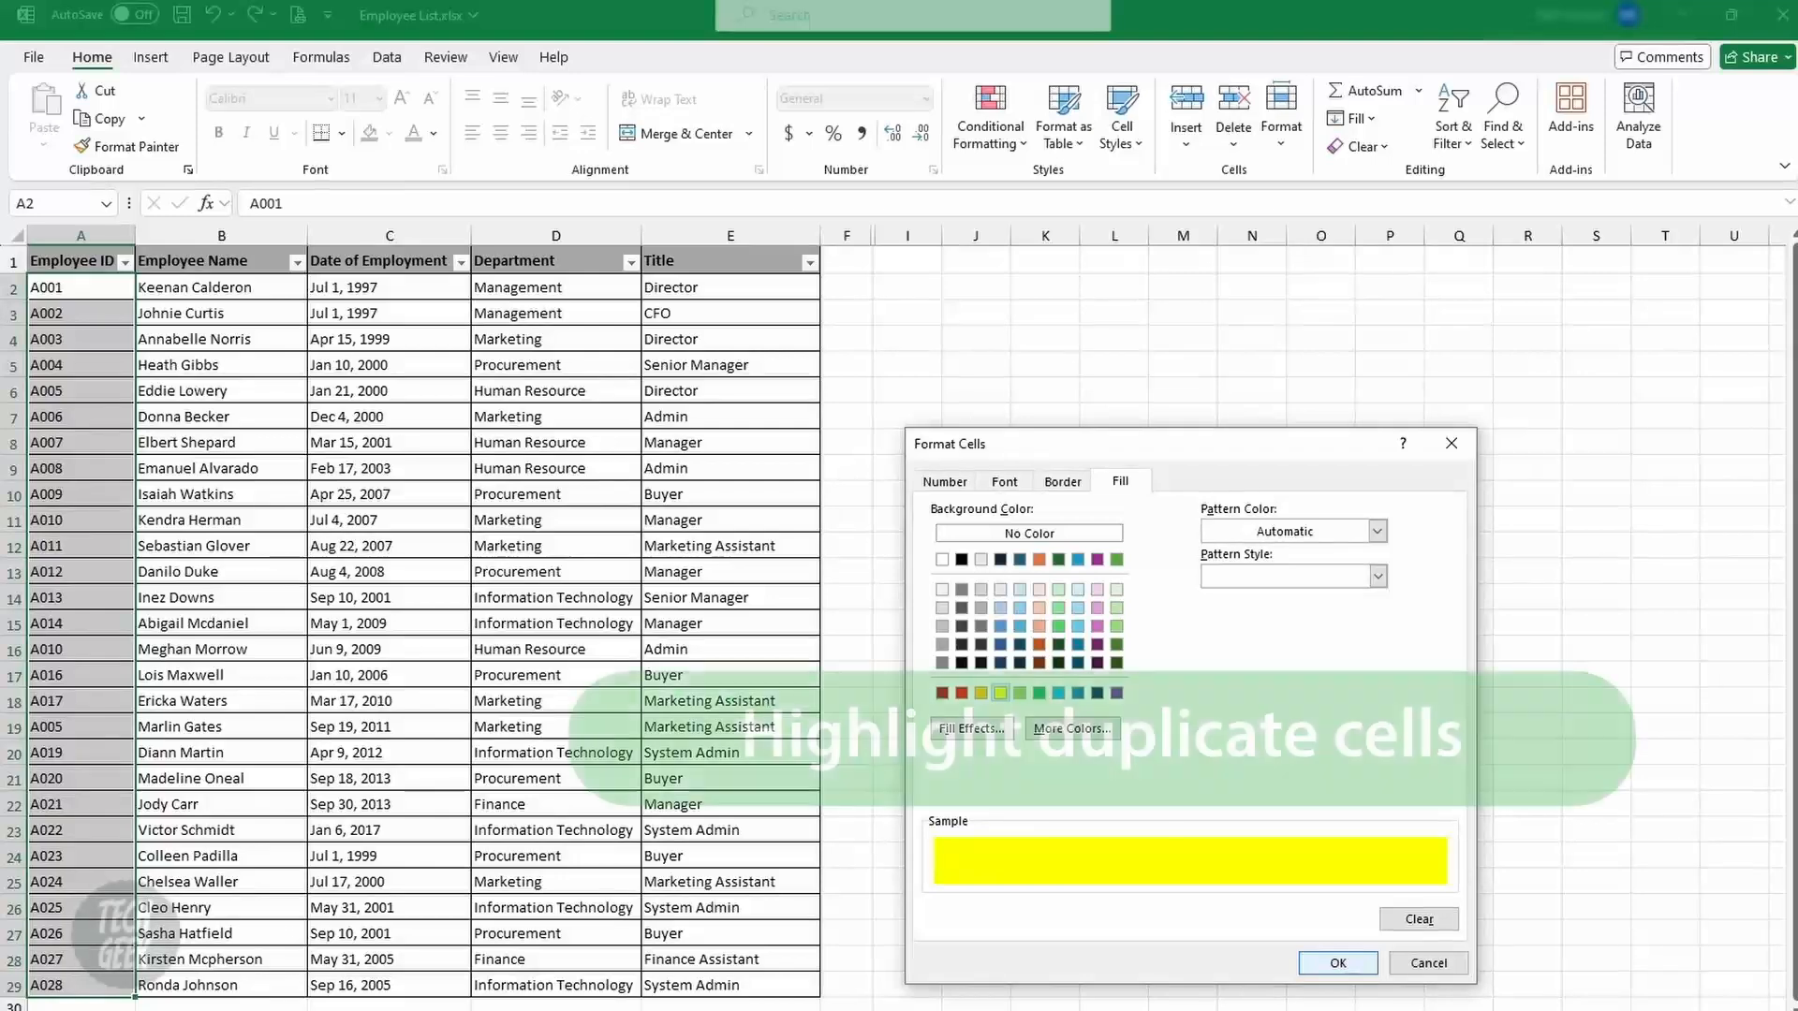
In Employee List.xlsx, finish the duplicate-value rule for the Employee ID column with a yellow fill.
{"action": "left_click", "coordinate": [1338, 962]}
{"action": "key", "text": "Return"}
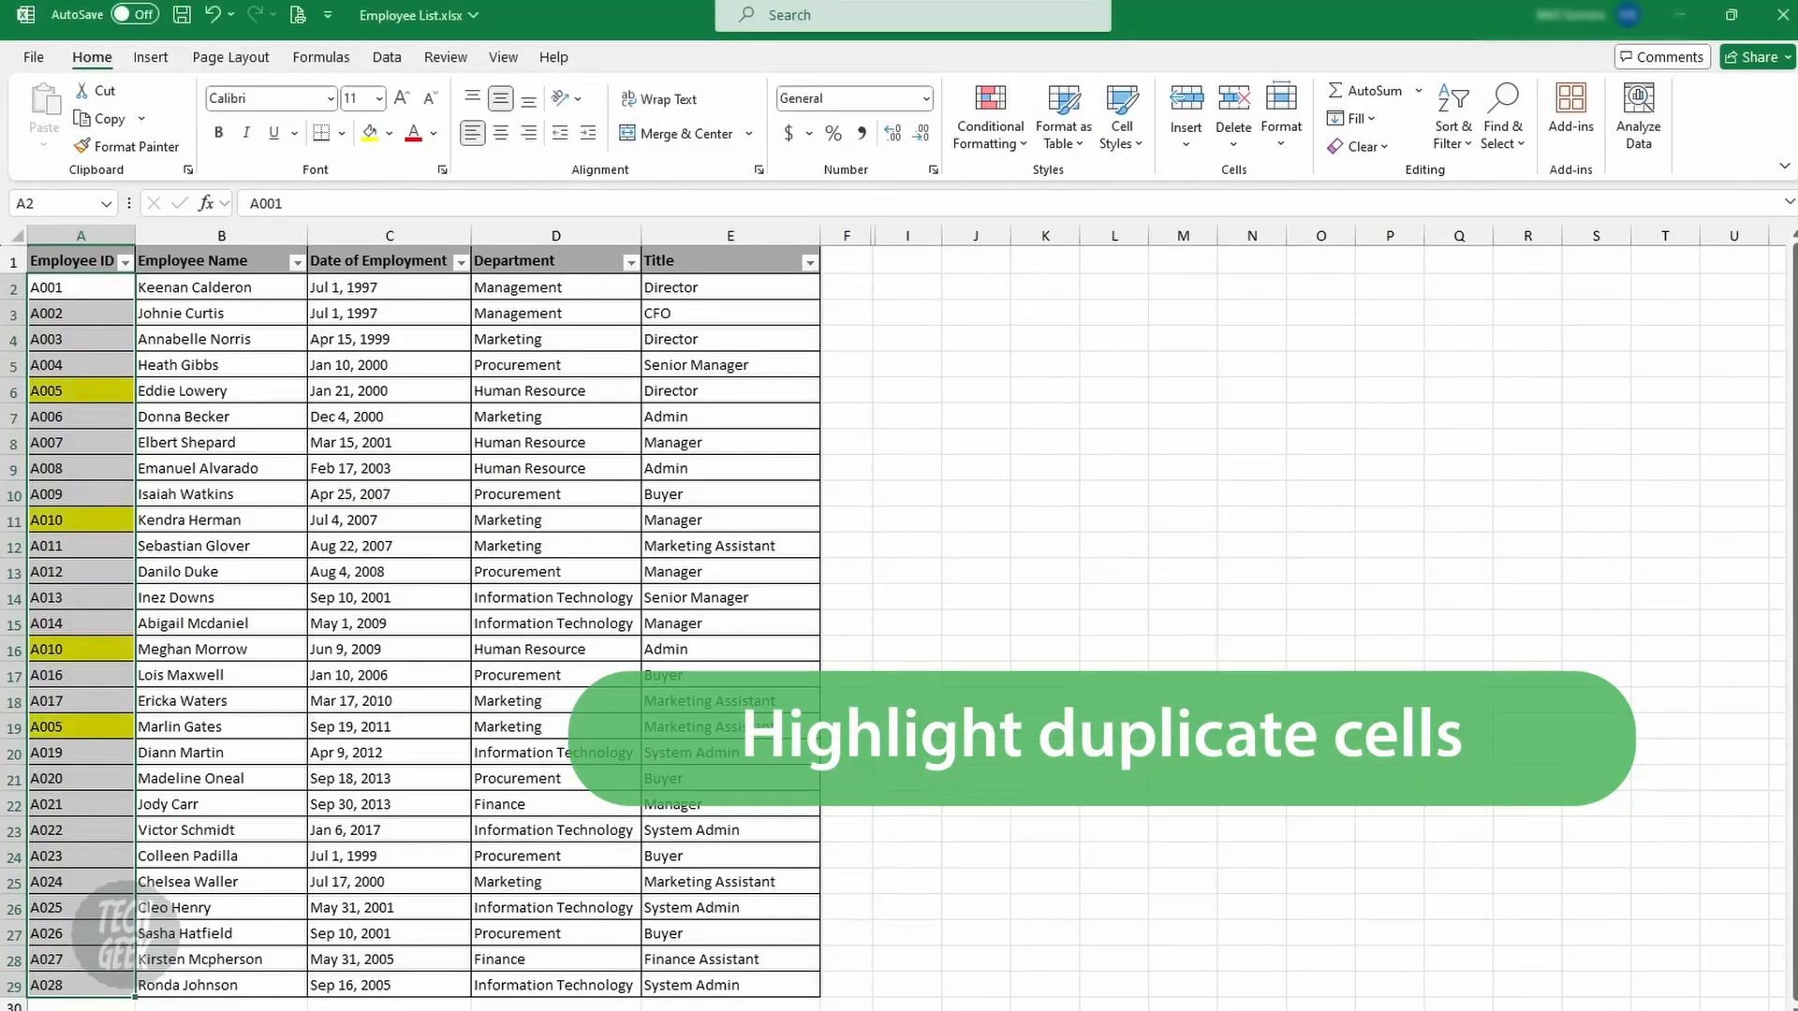
{"action": "left_click", "coordinate": [389, 571]}
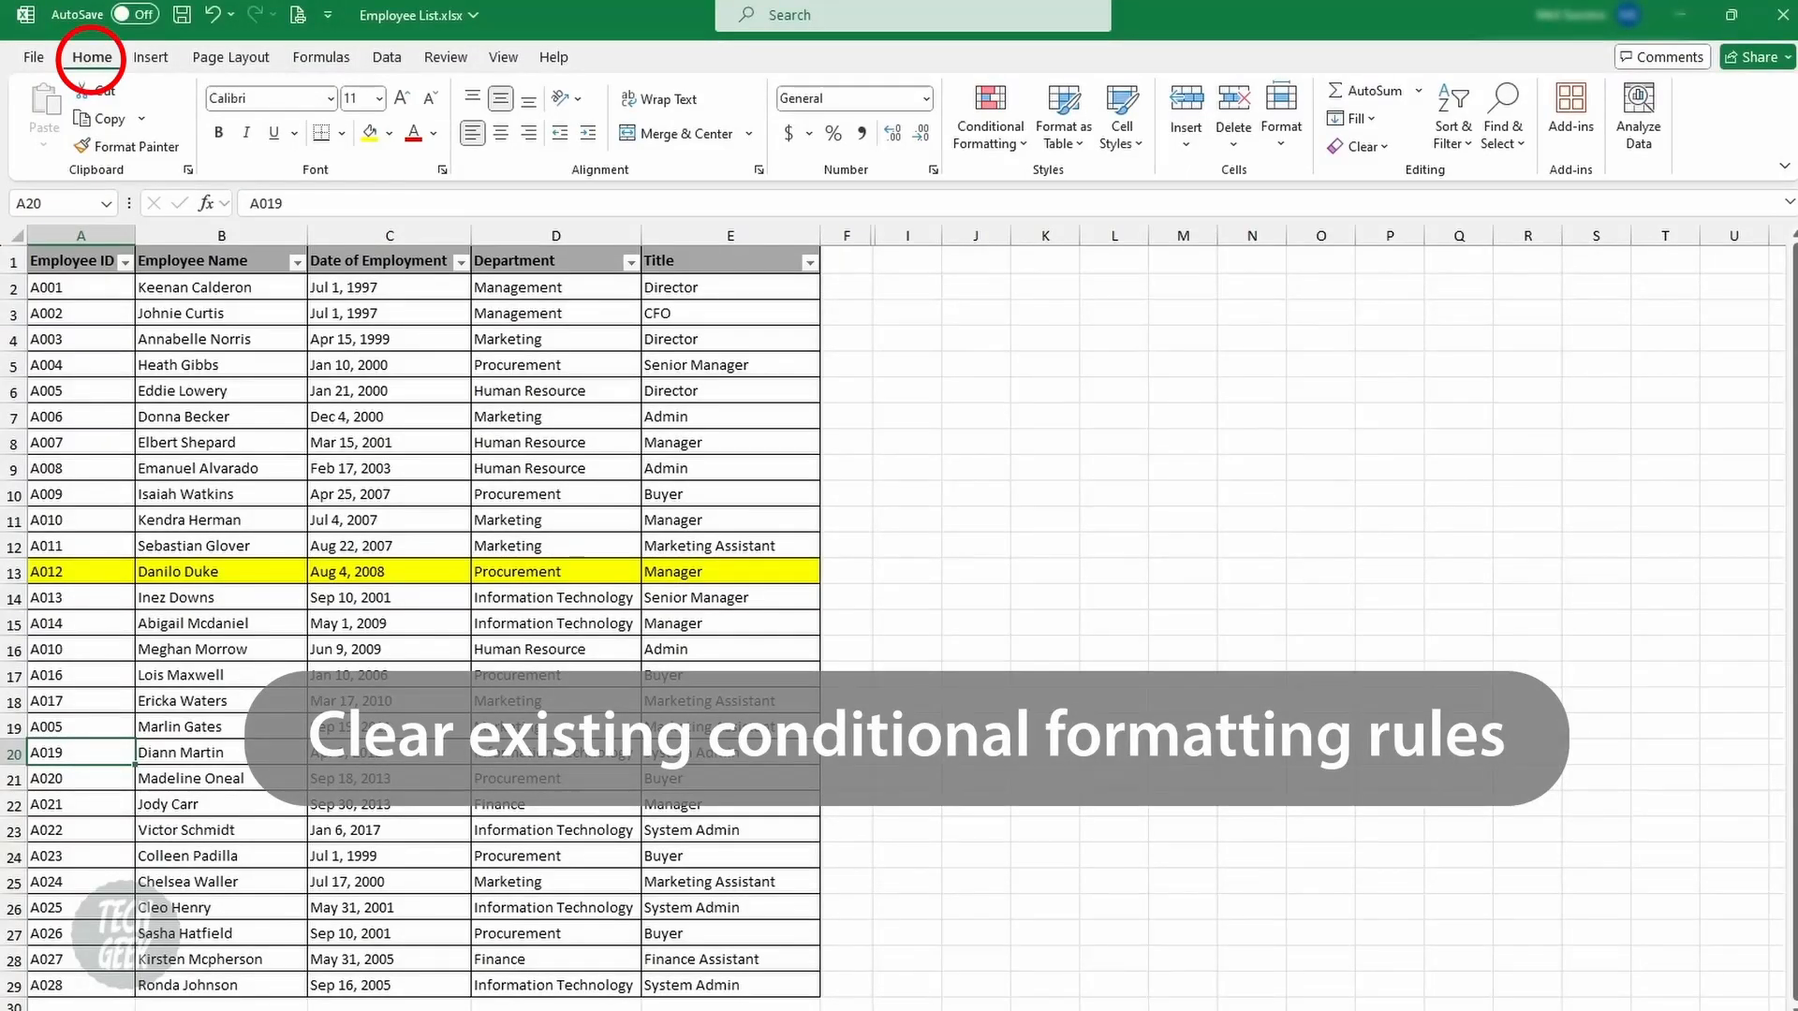
Clear the conditional formatting rules from the entire employee list sheet.
{"action": "left_click", "coordinate": [991, 121]}
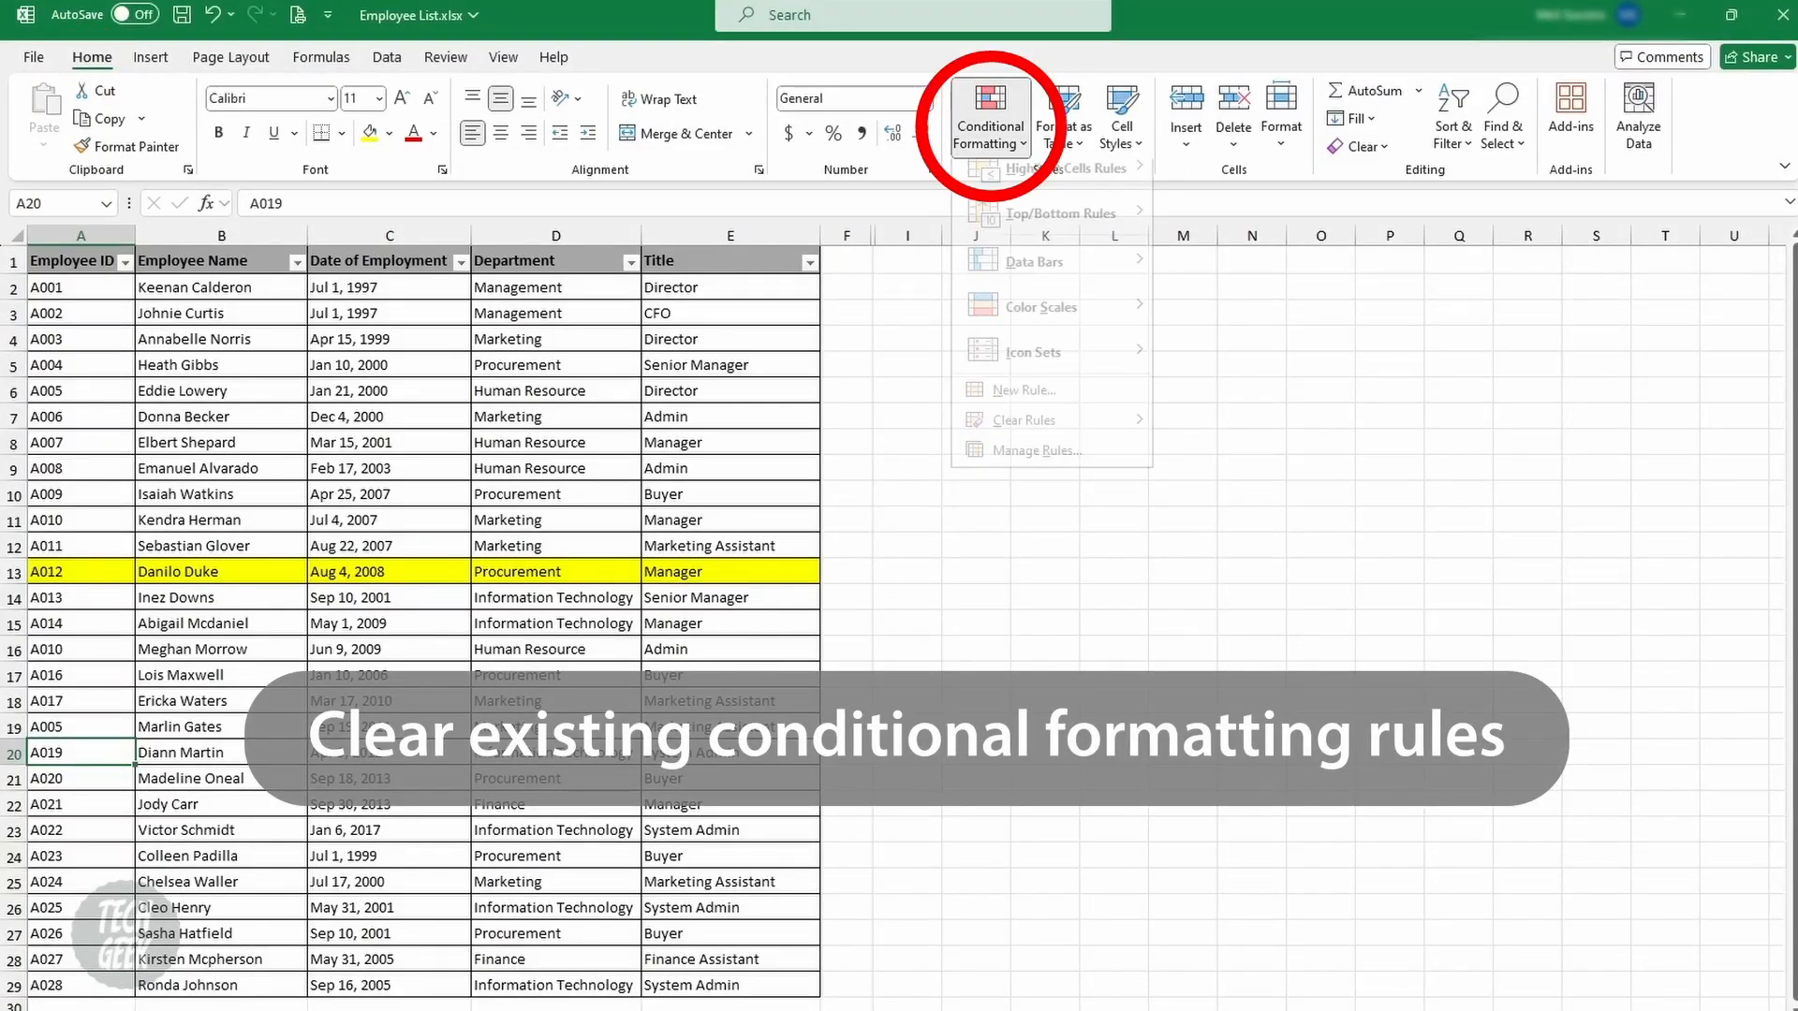
{"action": "mouse_move", "coordinate": [1024, 438]}
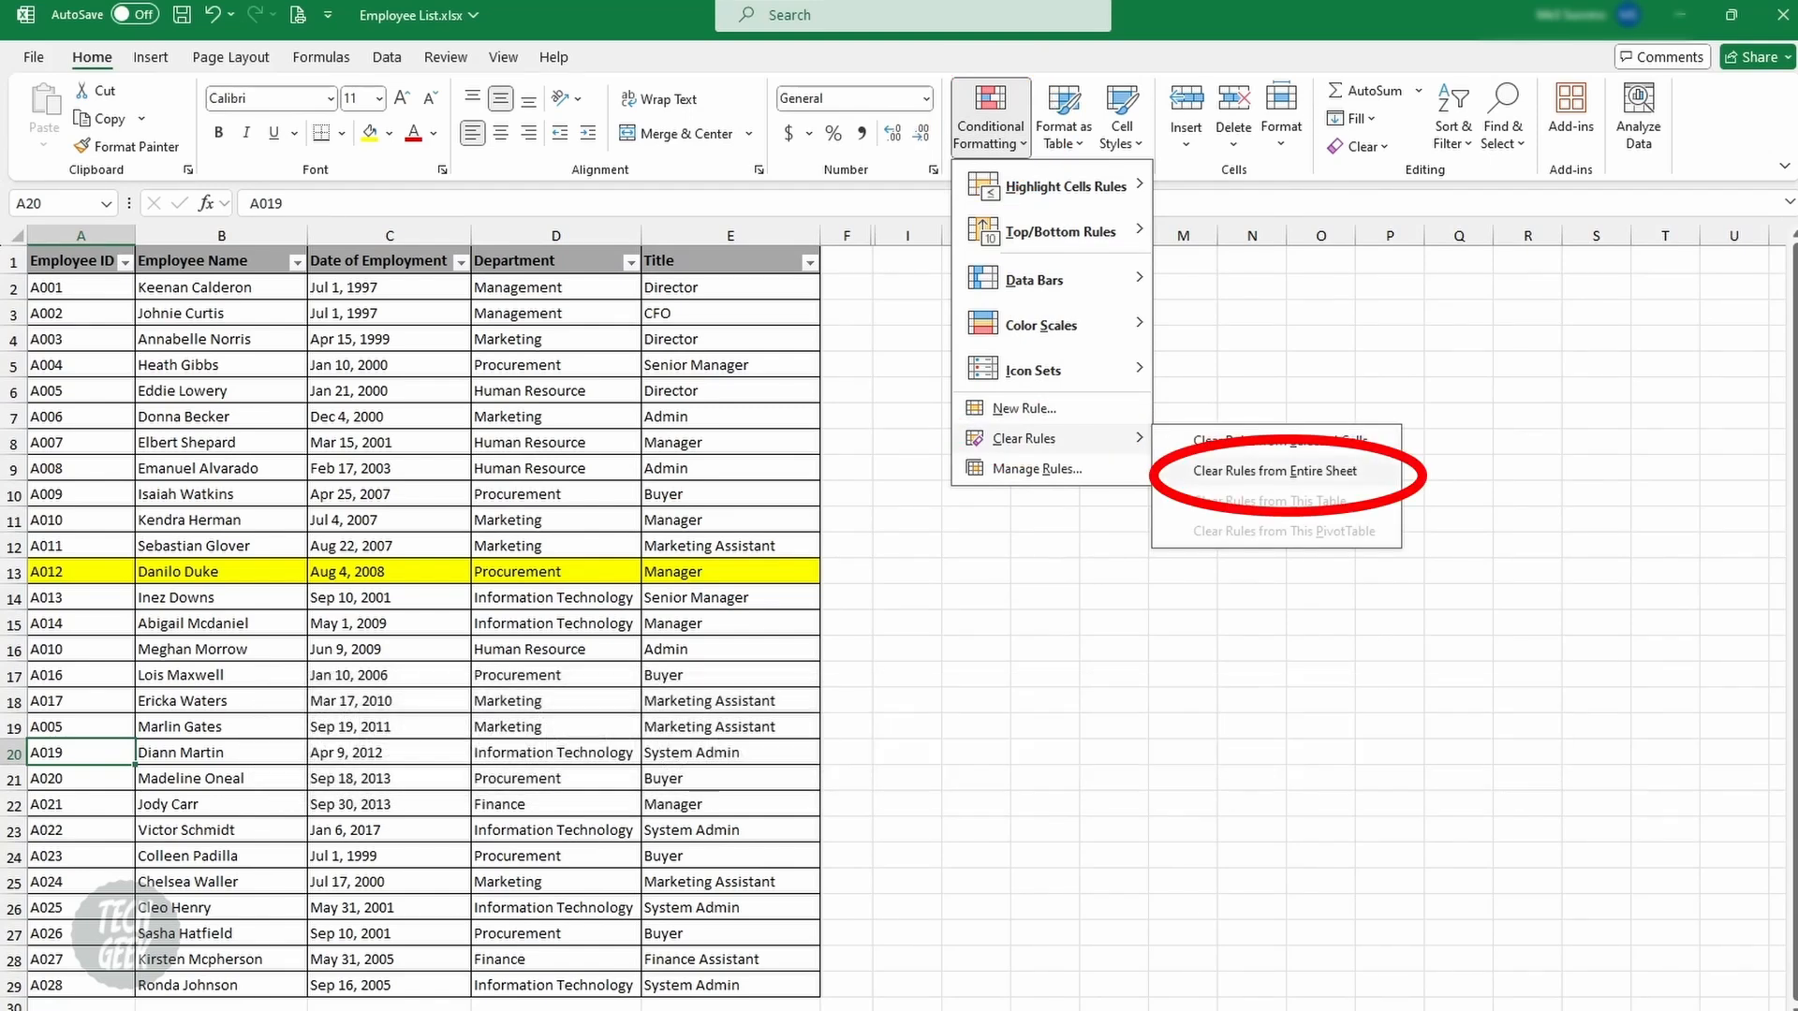
{"action": "left_click", "coordinate": [1274, 471]}
{"action": "left_click", "coordinate": [1183, 442]}
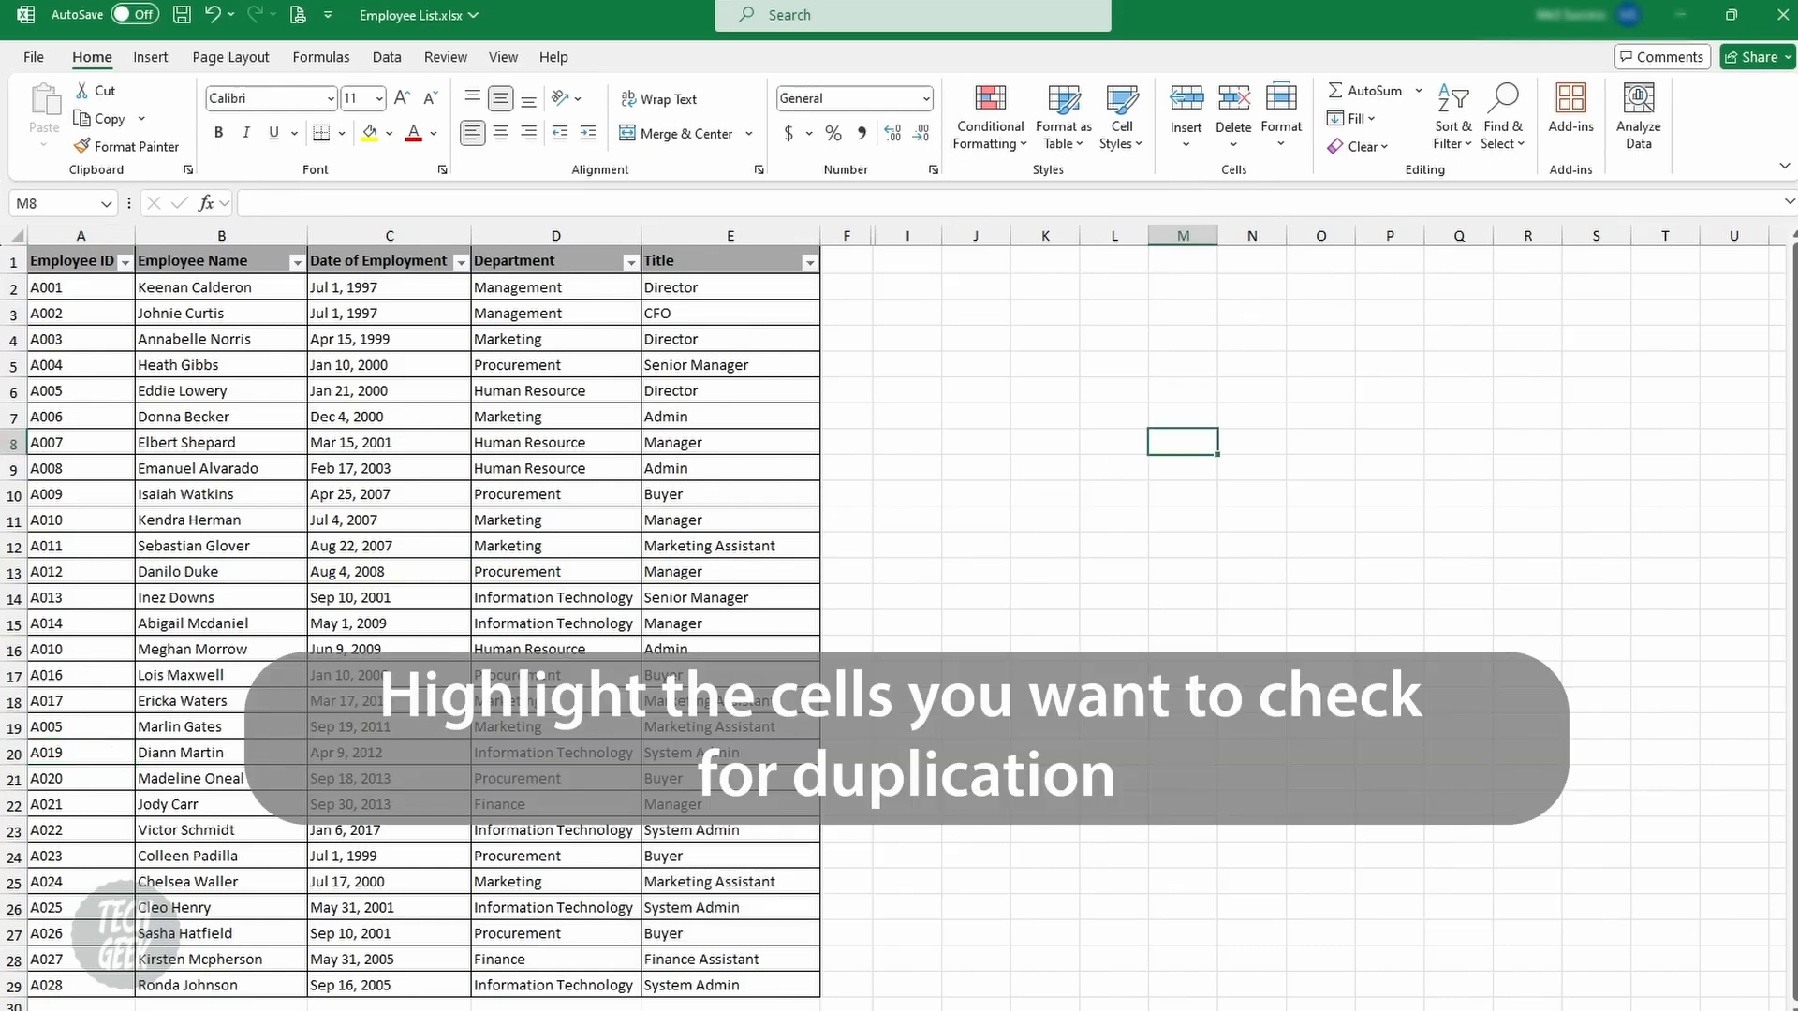
Add a conditional formatting rule to Employee IDs A2:A29 that fills duplicate values yellow.
{"action": "left_click_drag", "start_coordinate": [81, 286], "coordinate": [81, 985]}
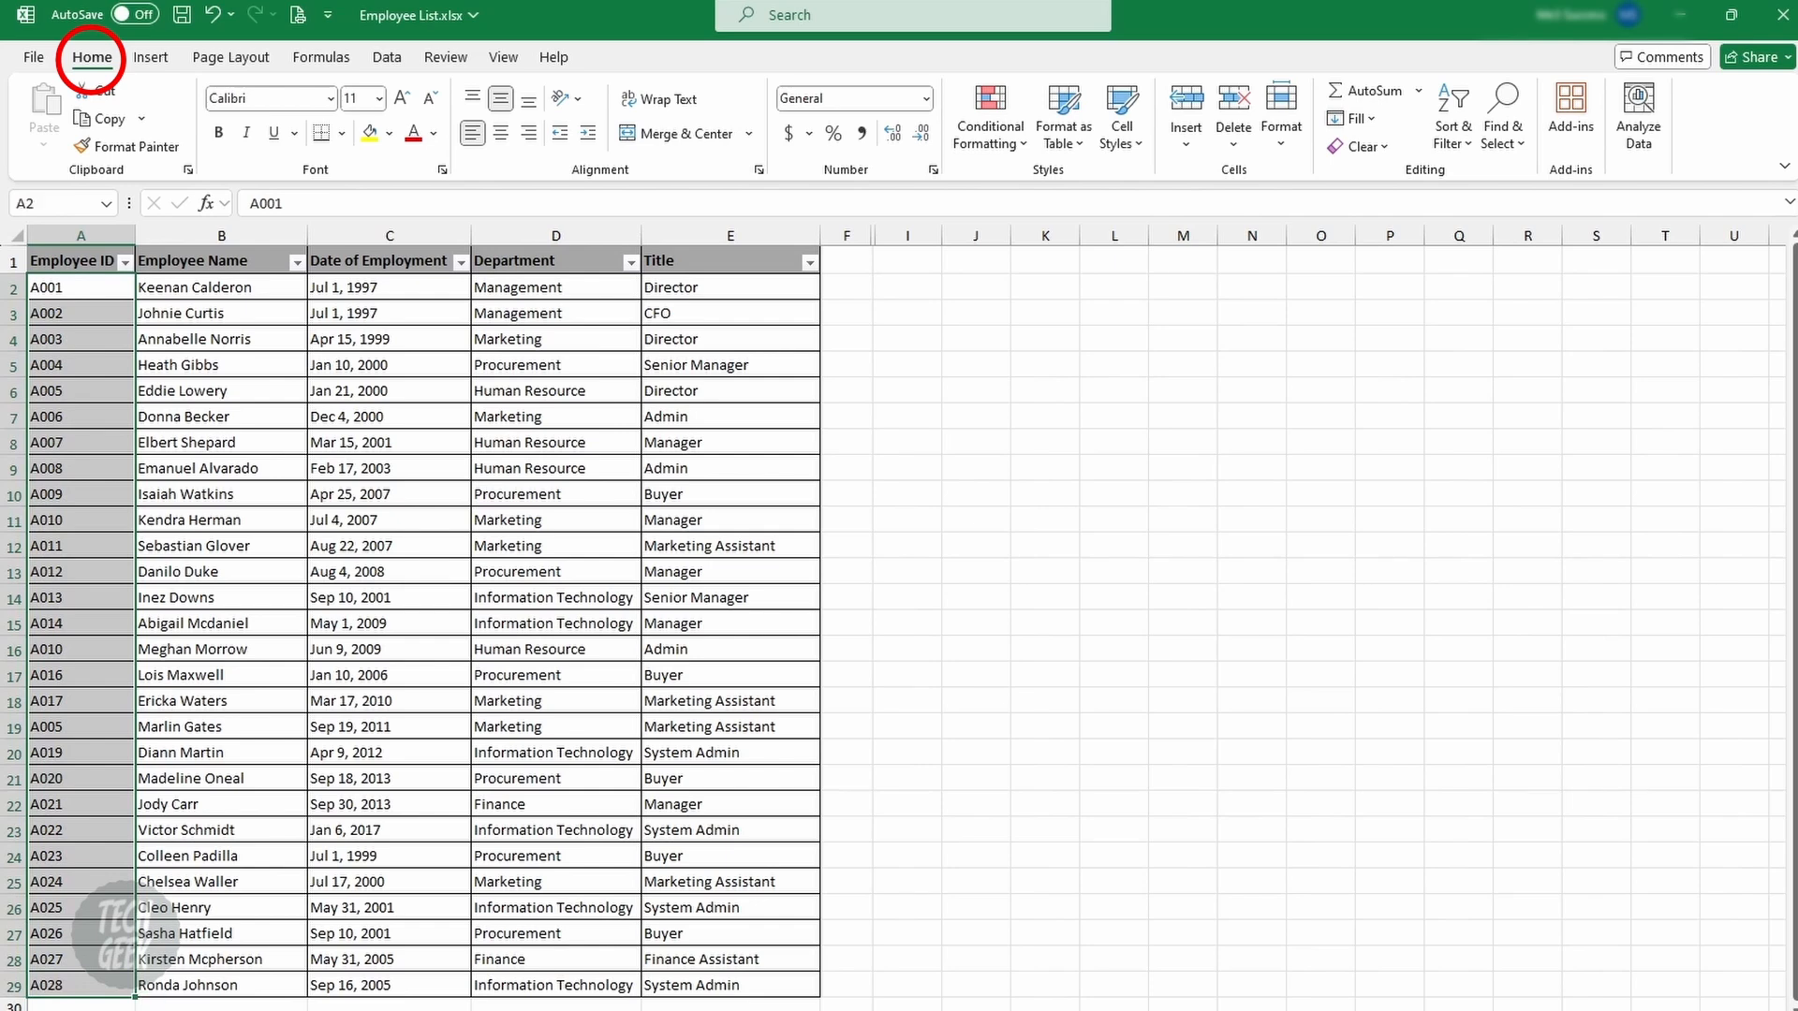
{"action": "left_click", "coordinate": [990, 134]}
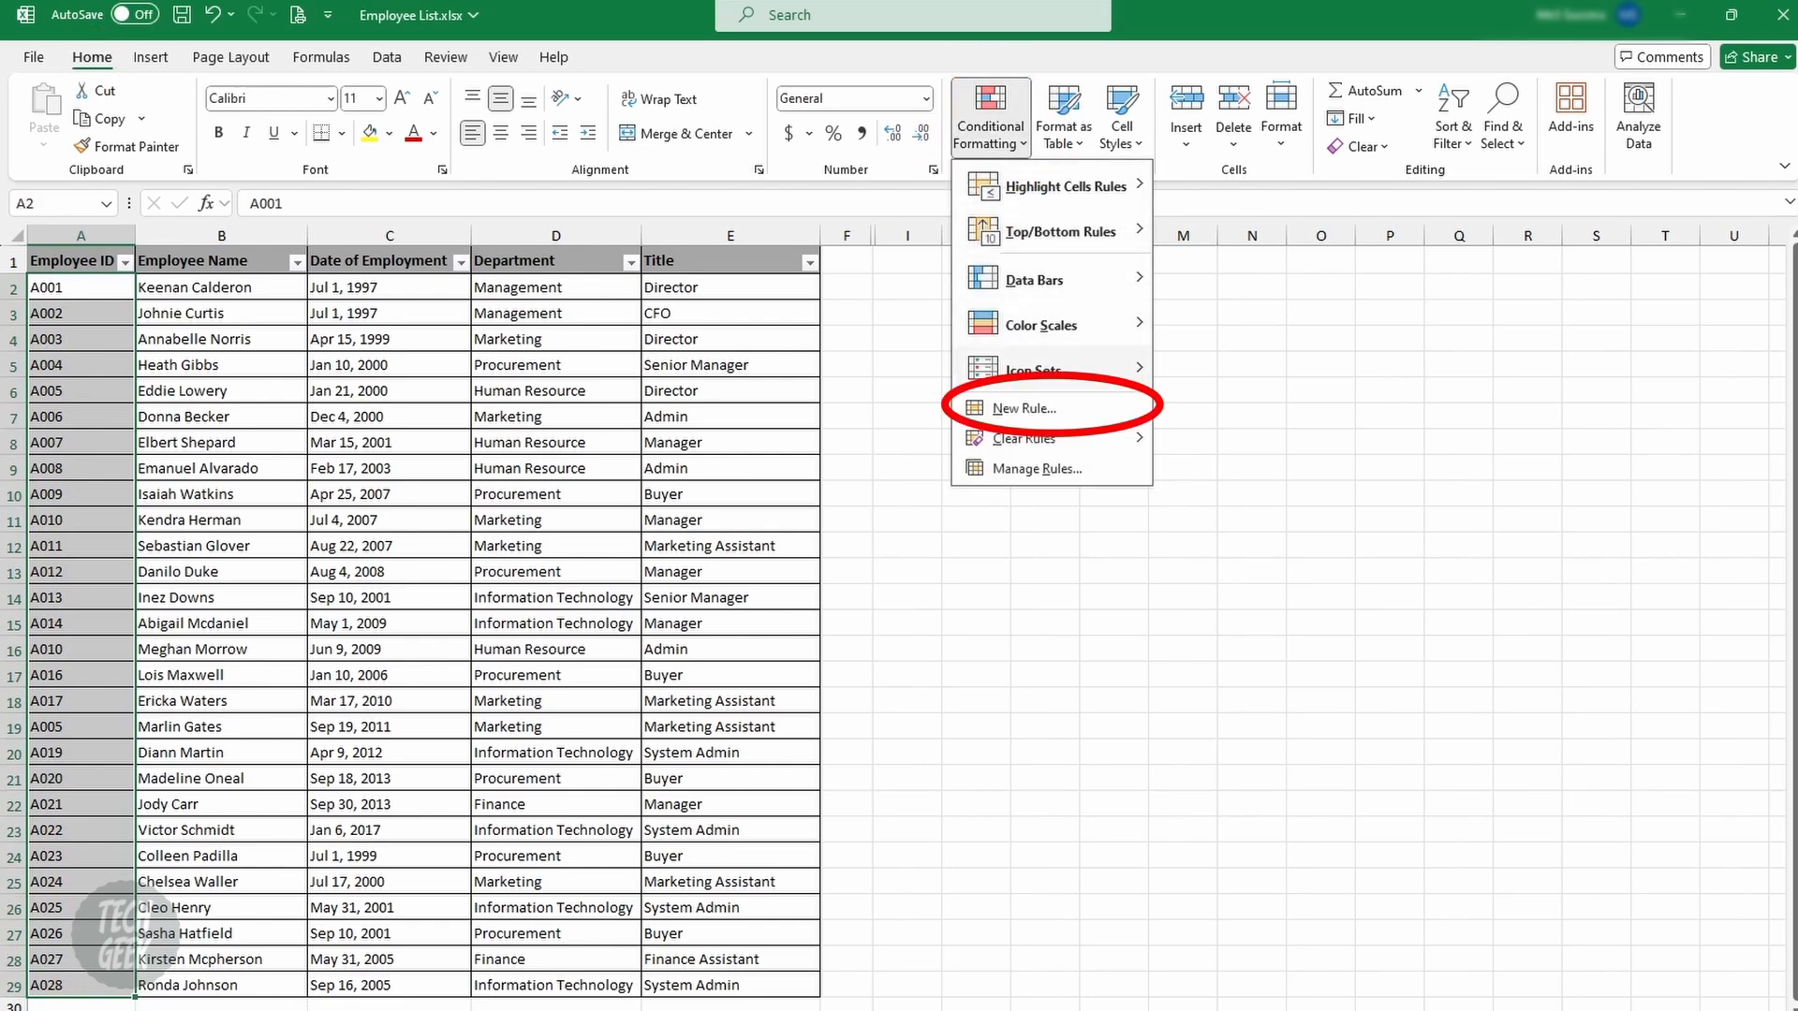
{"action": "left_click", "coordinate": [1024, 409]}
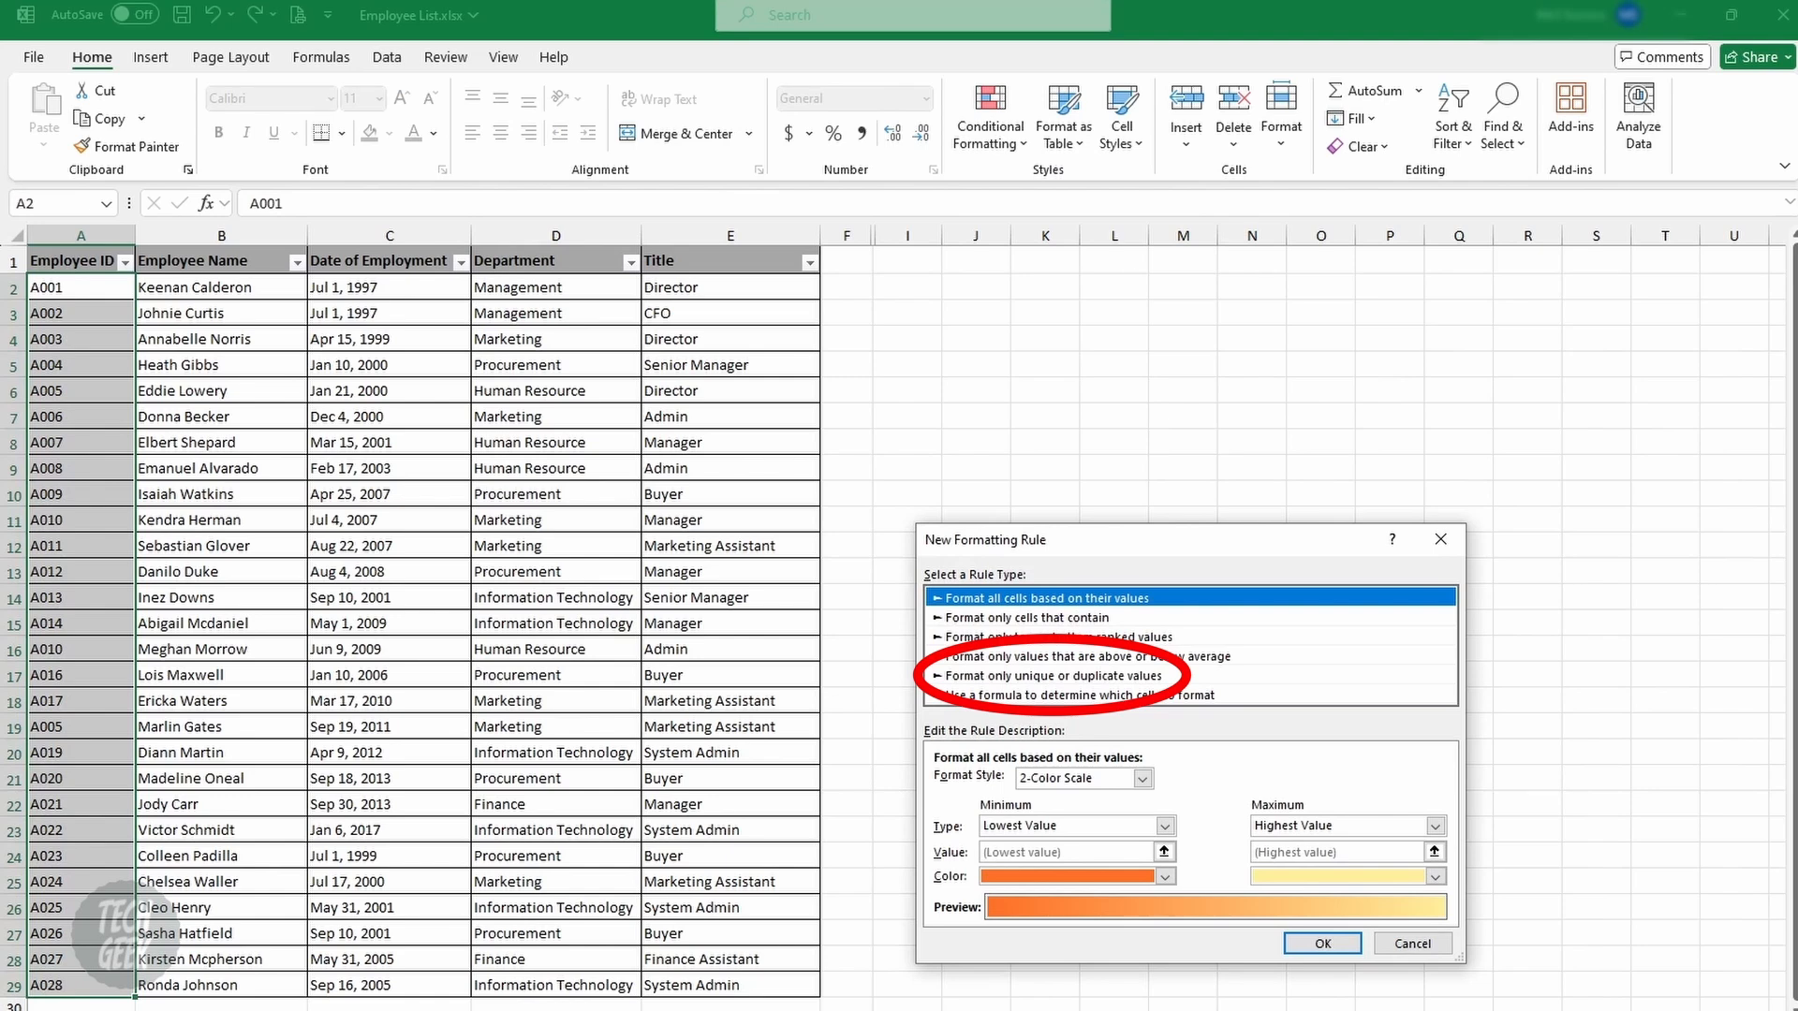
{"action": "left_click", "coordinate": [1054, 675]}
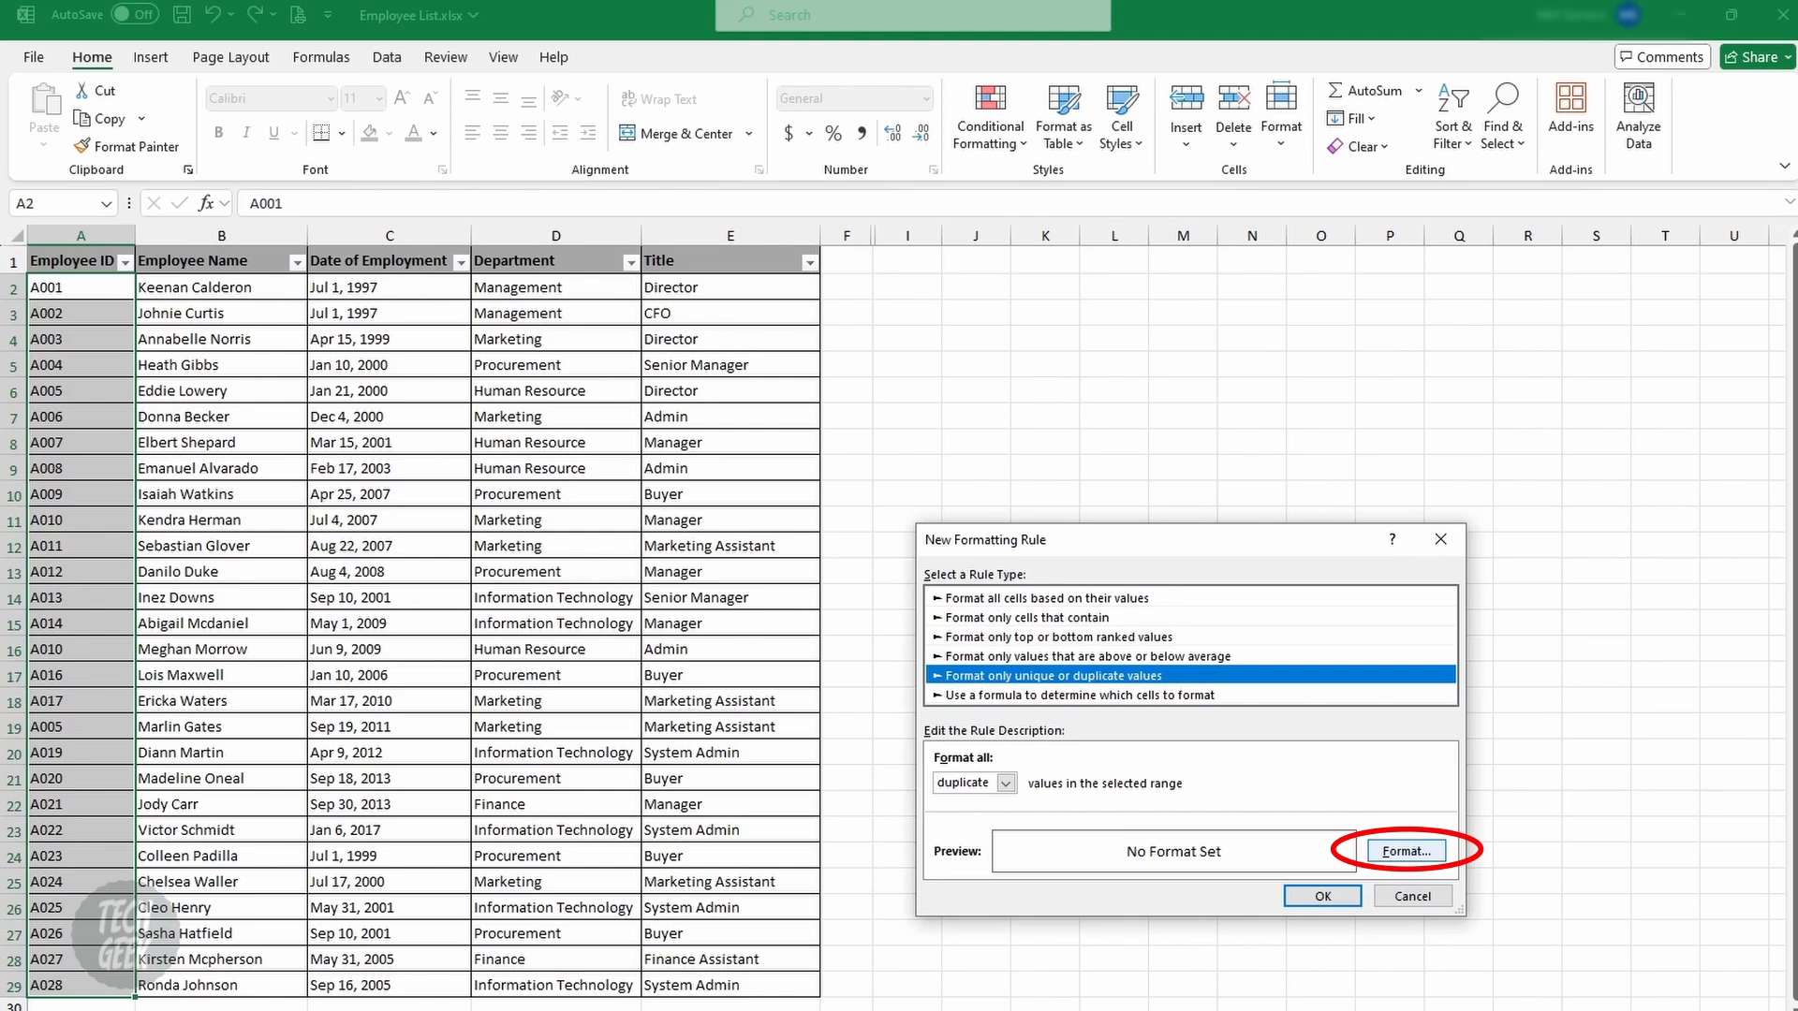
{"action": "left_click", "coordinate": [1406, 850]}
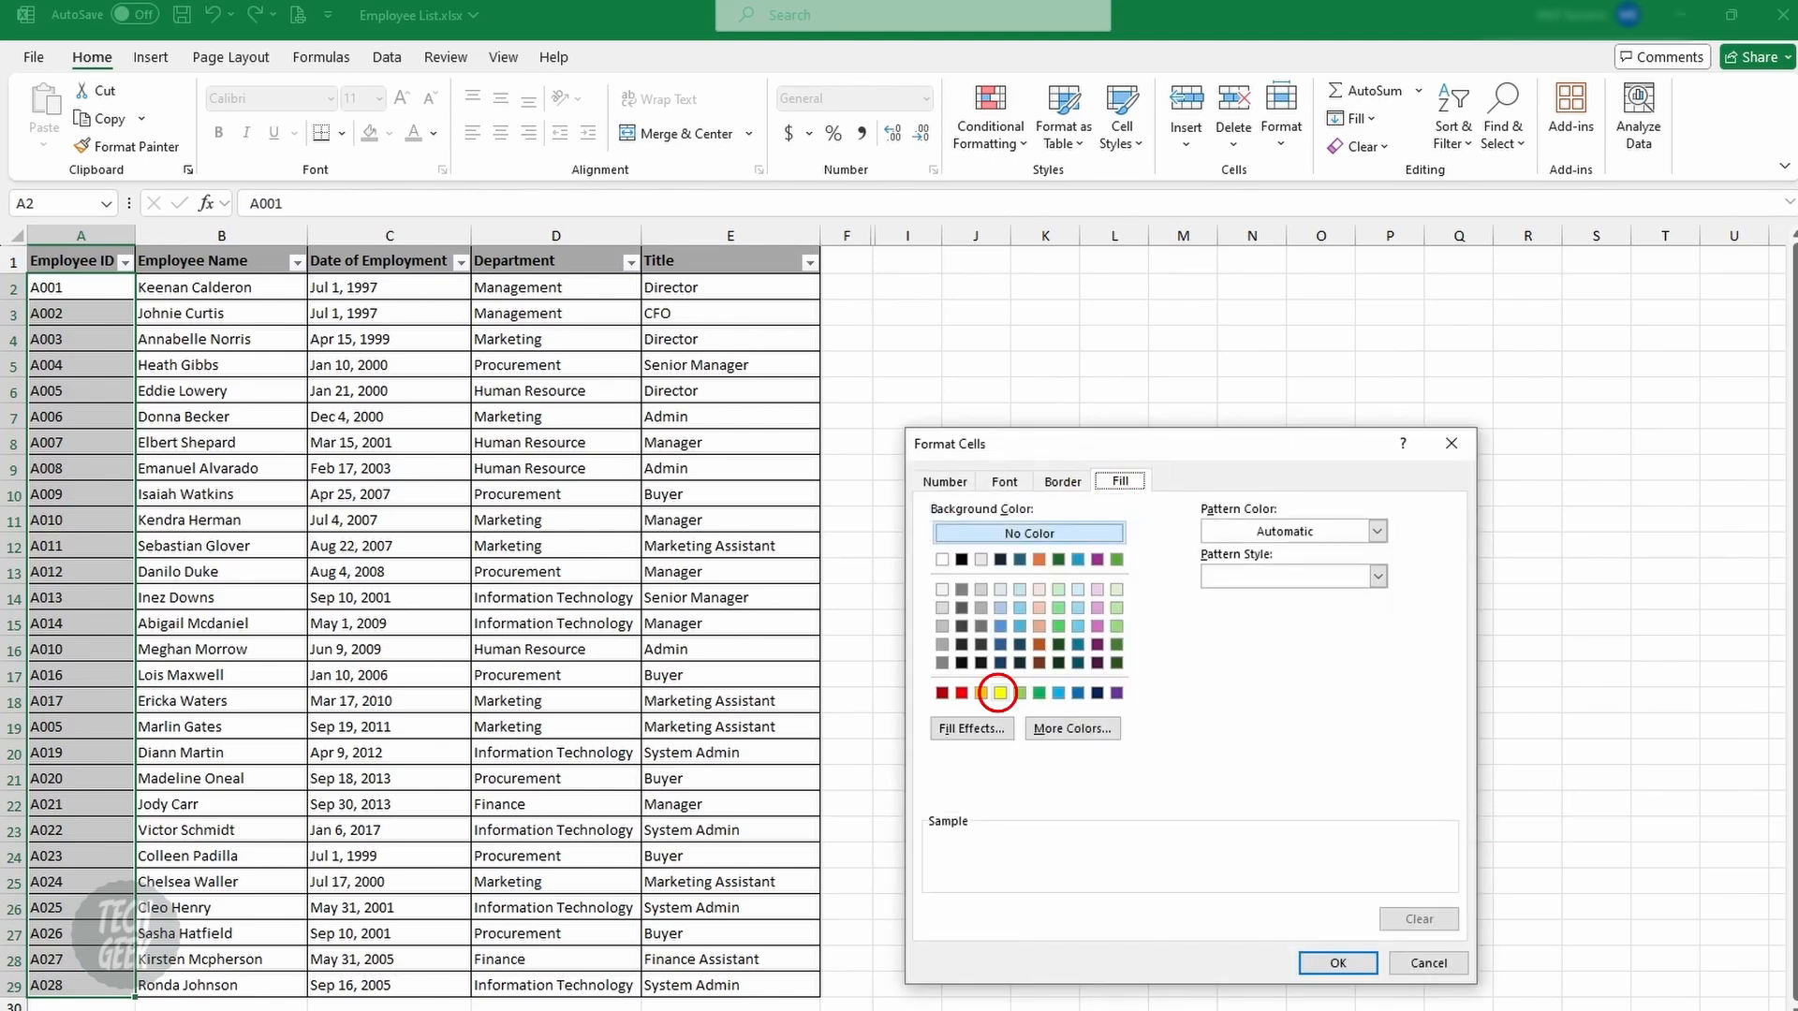
{"action": "left_click", "coordinate": [1000, 693]}
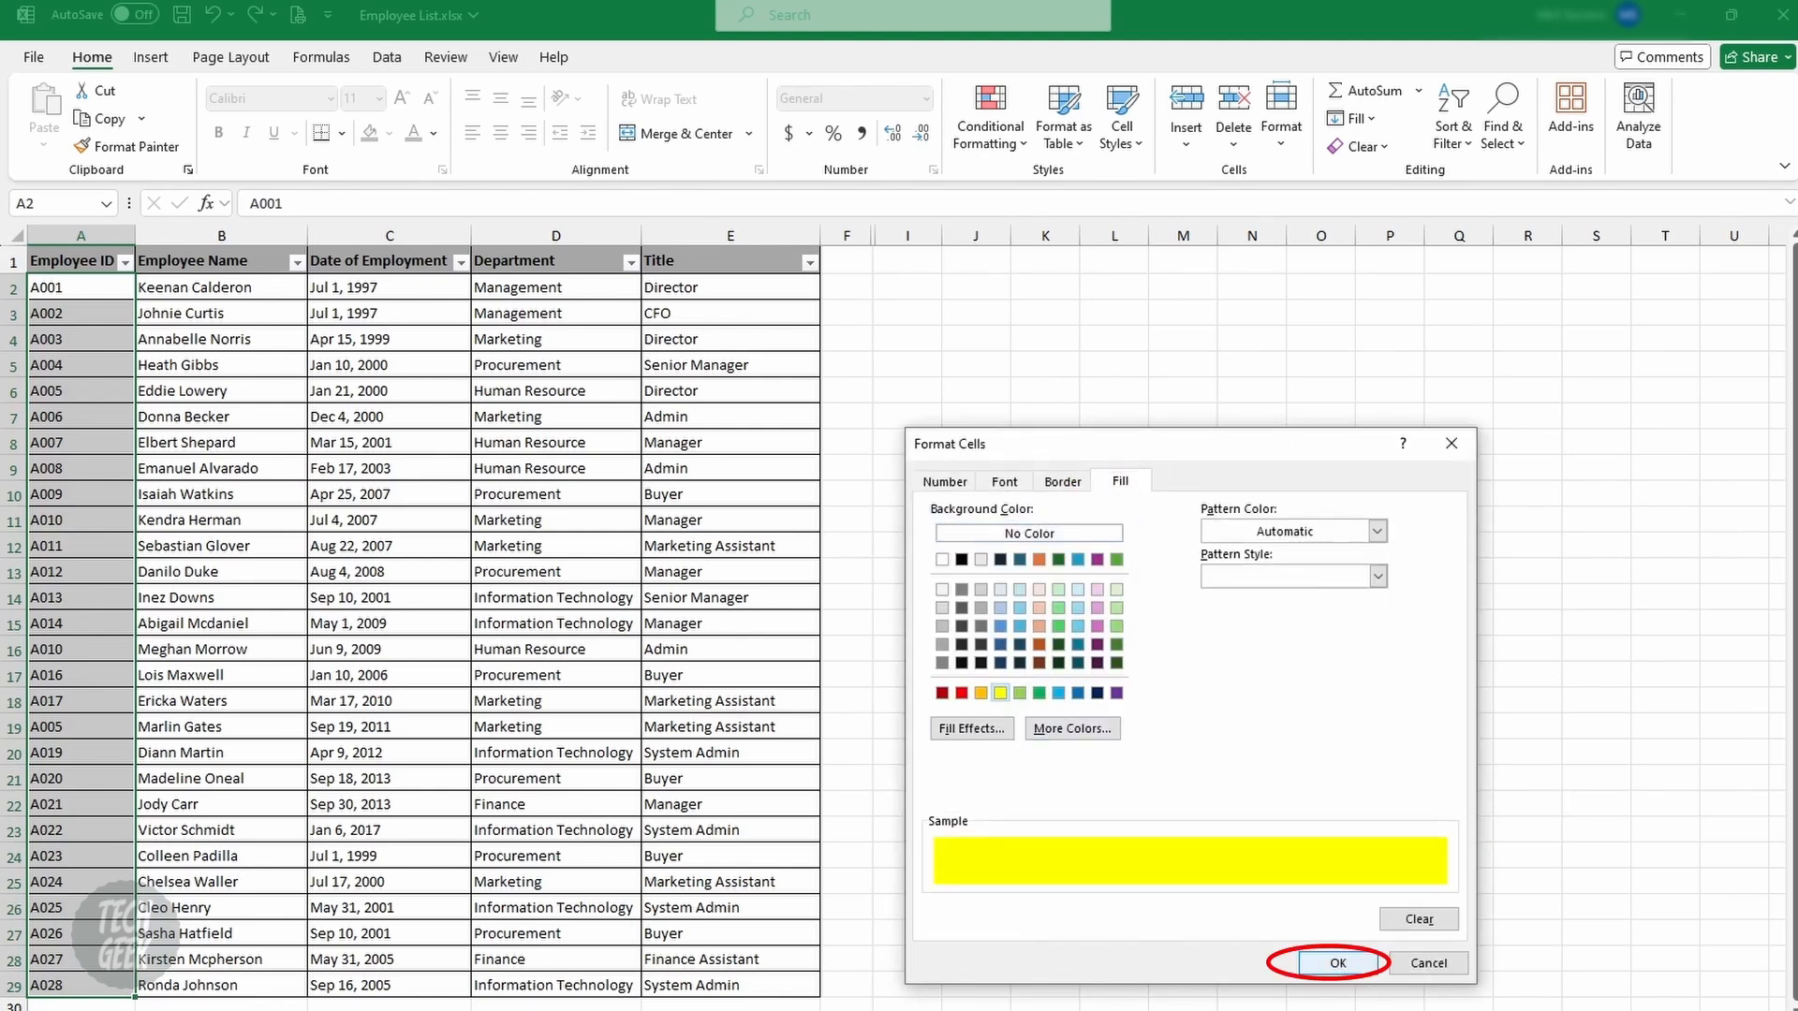
{"action": "left_click", "coordinate": [1338, 963]}
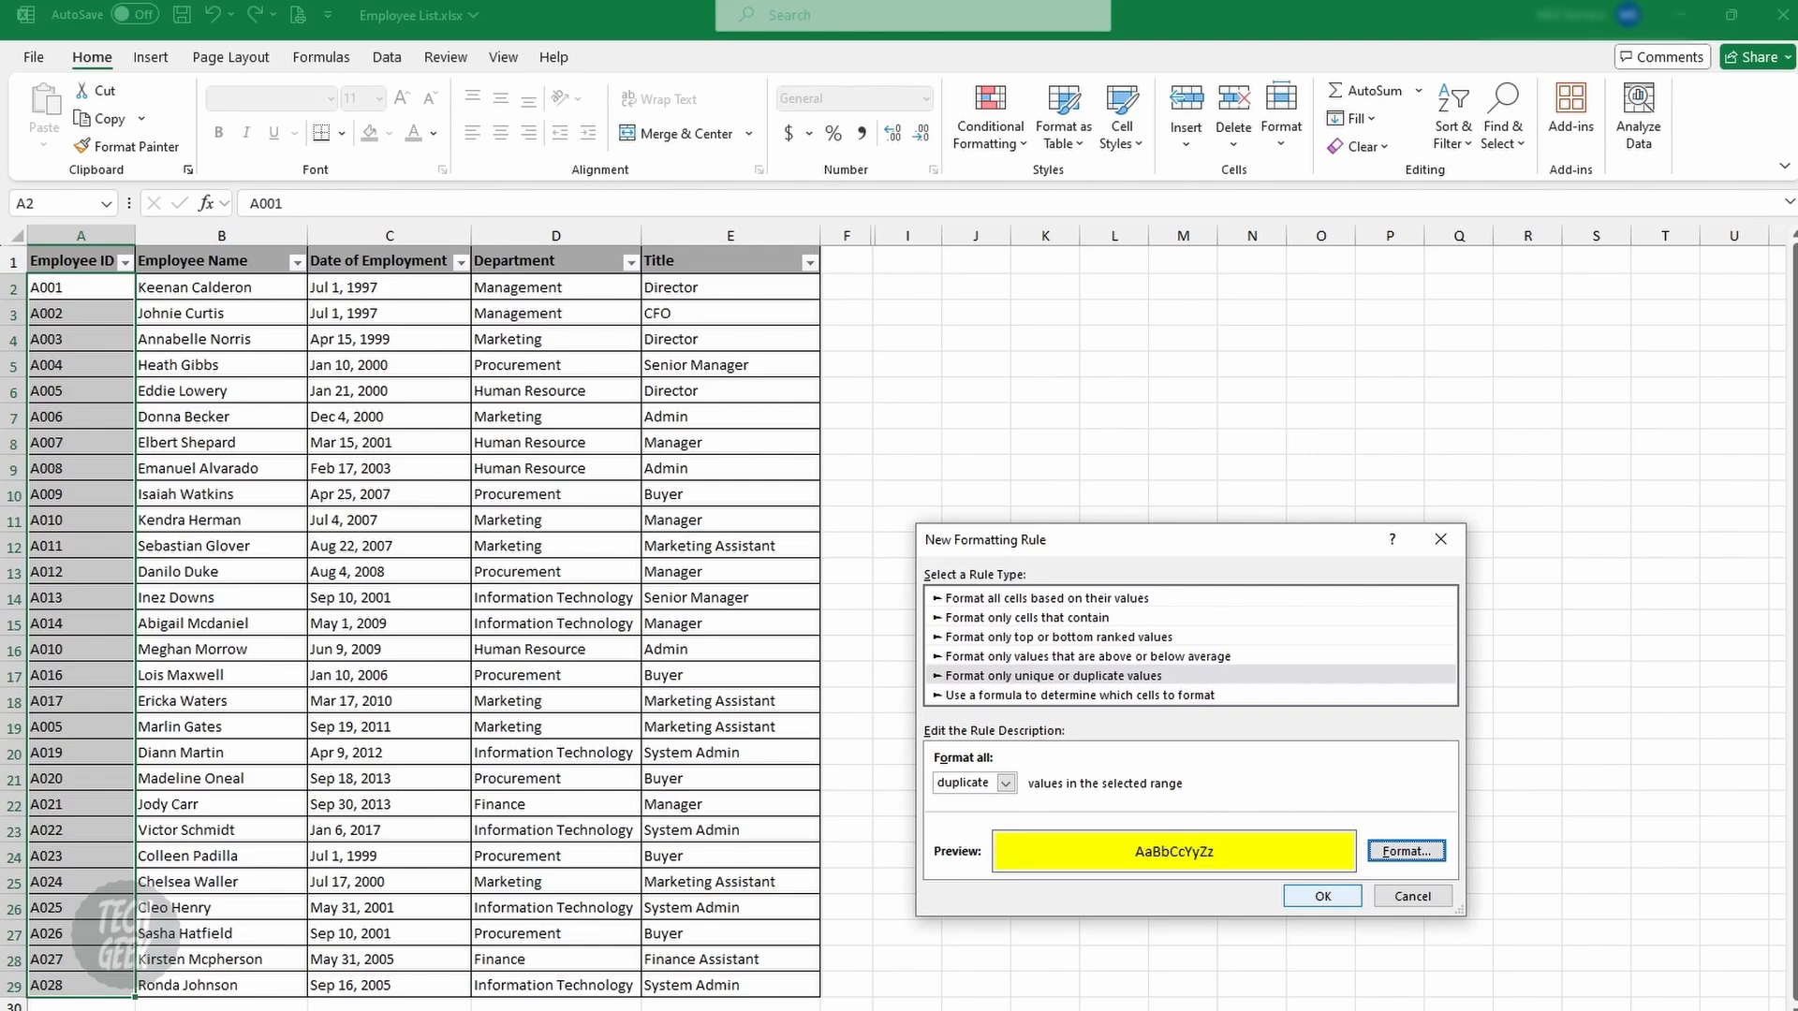
{"action": "left_click", "coordinate": [1322, 896]}
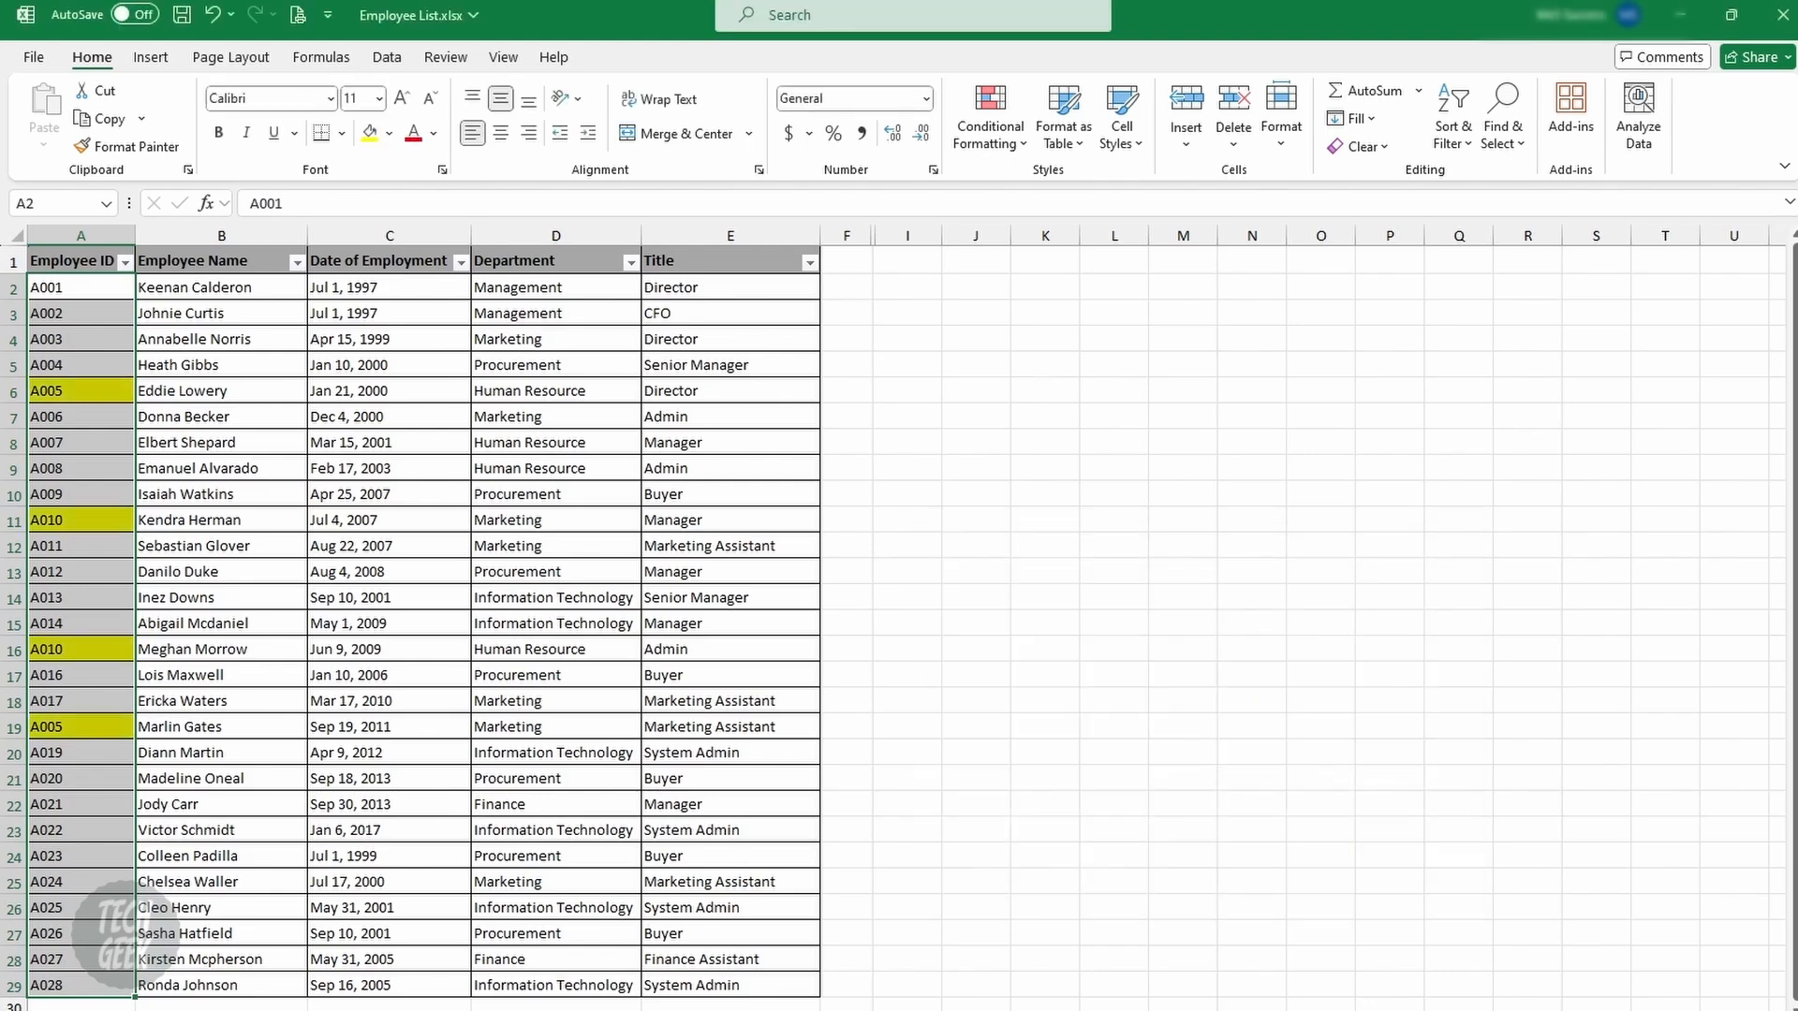
{"action": "left_click", "coordinate": [389, 572]}
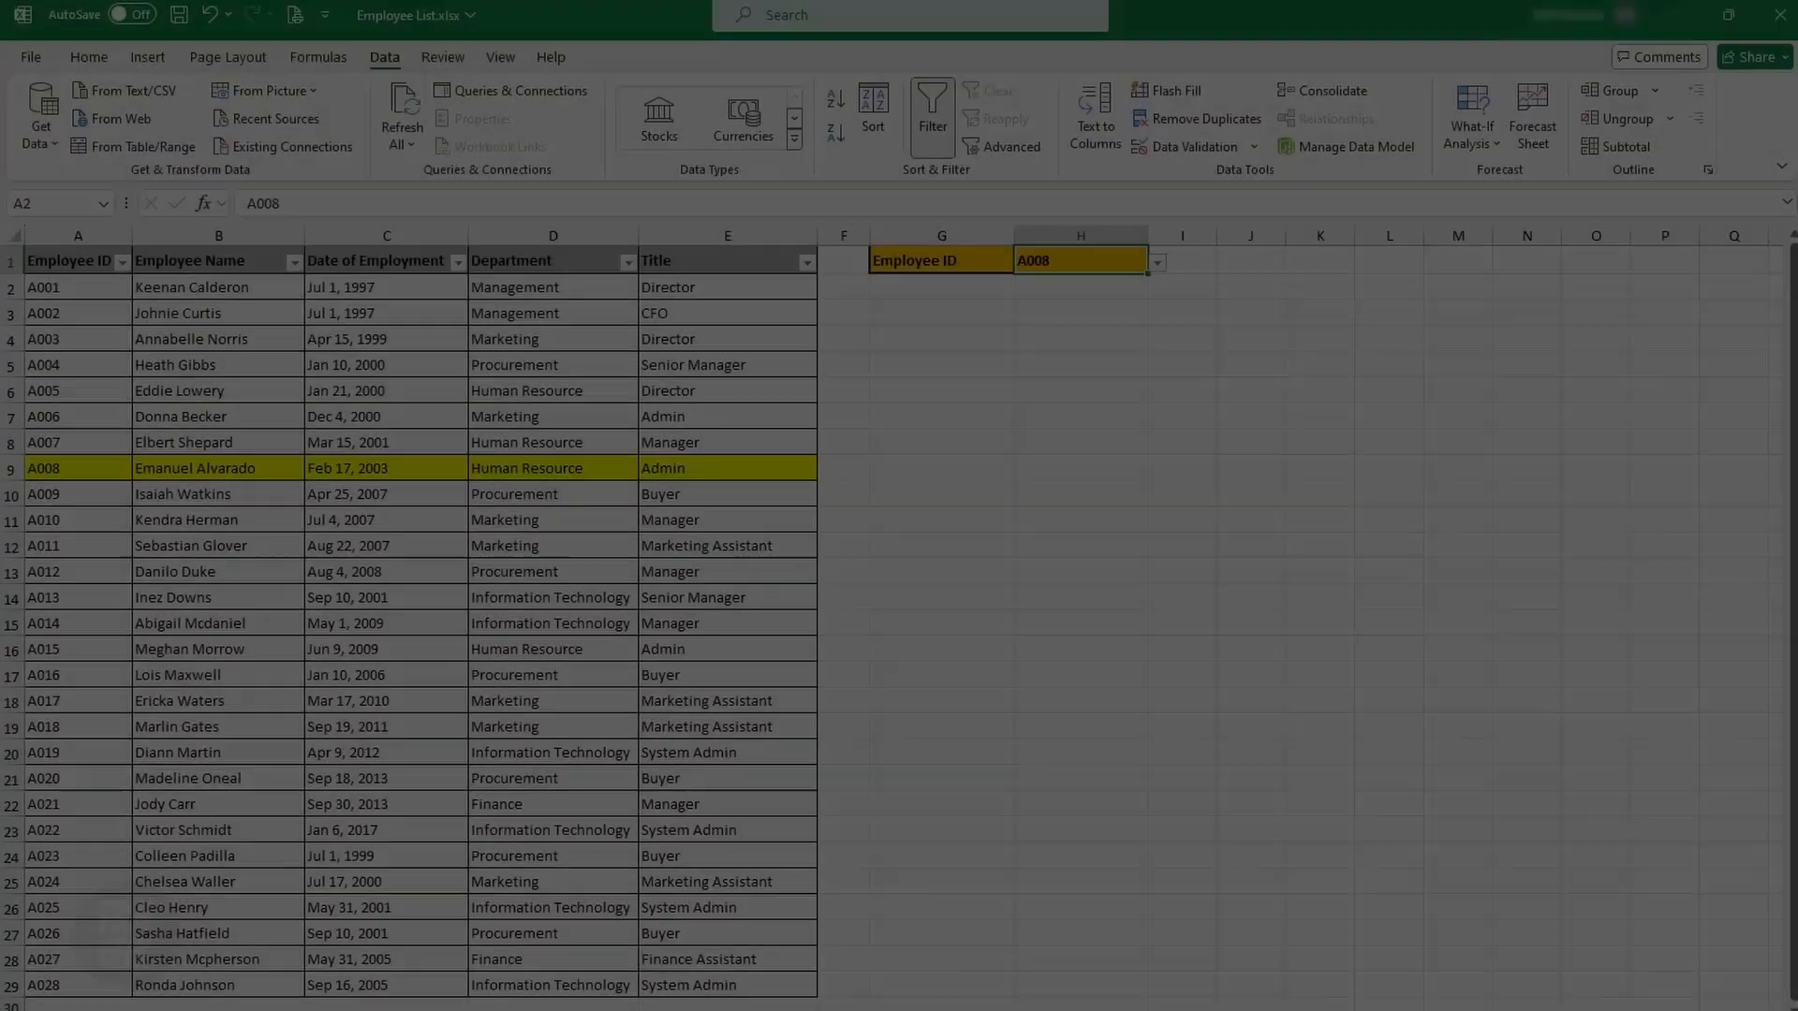
Switch the Employee ID criterion in H1 to A011 and A002 to try out the row highlighting.
{"action": "left_click", "coordinate": [1158, 263]}
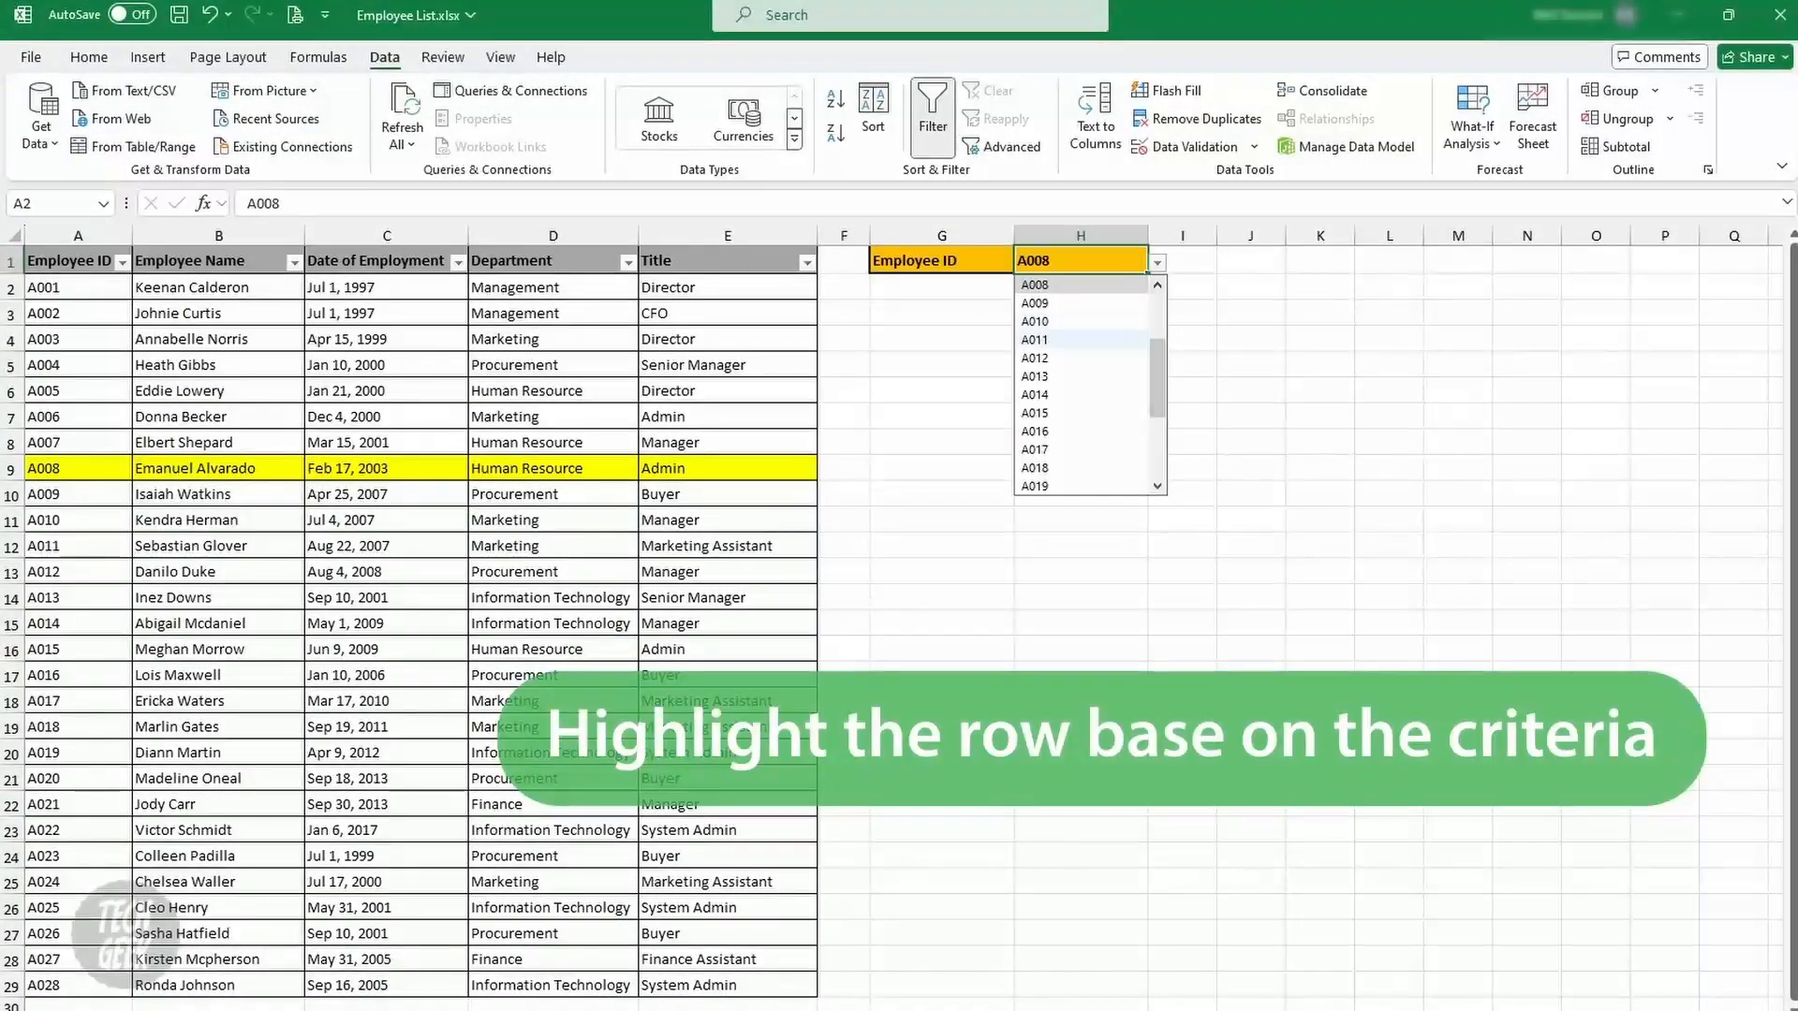
{"action": "left_click", "coordinate": [1080, 340]}
{"action": "left_click", "coordinate": [1157, 263]}
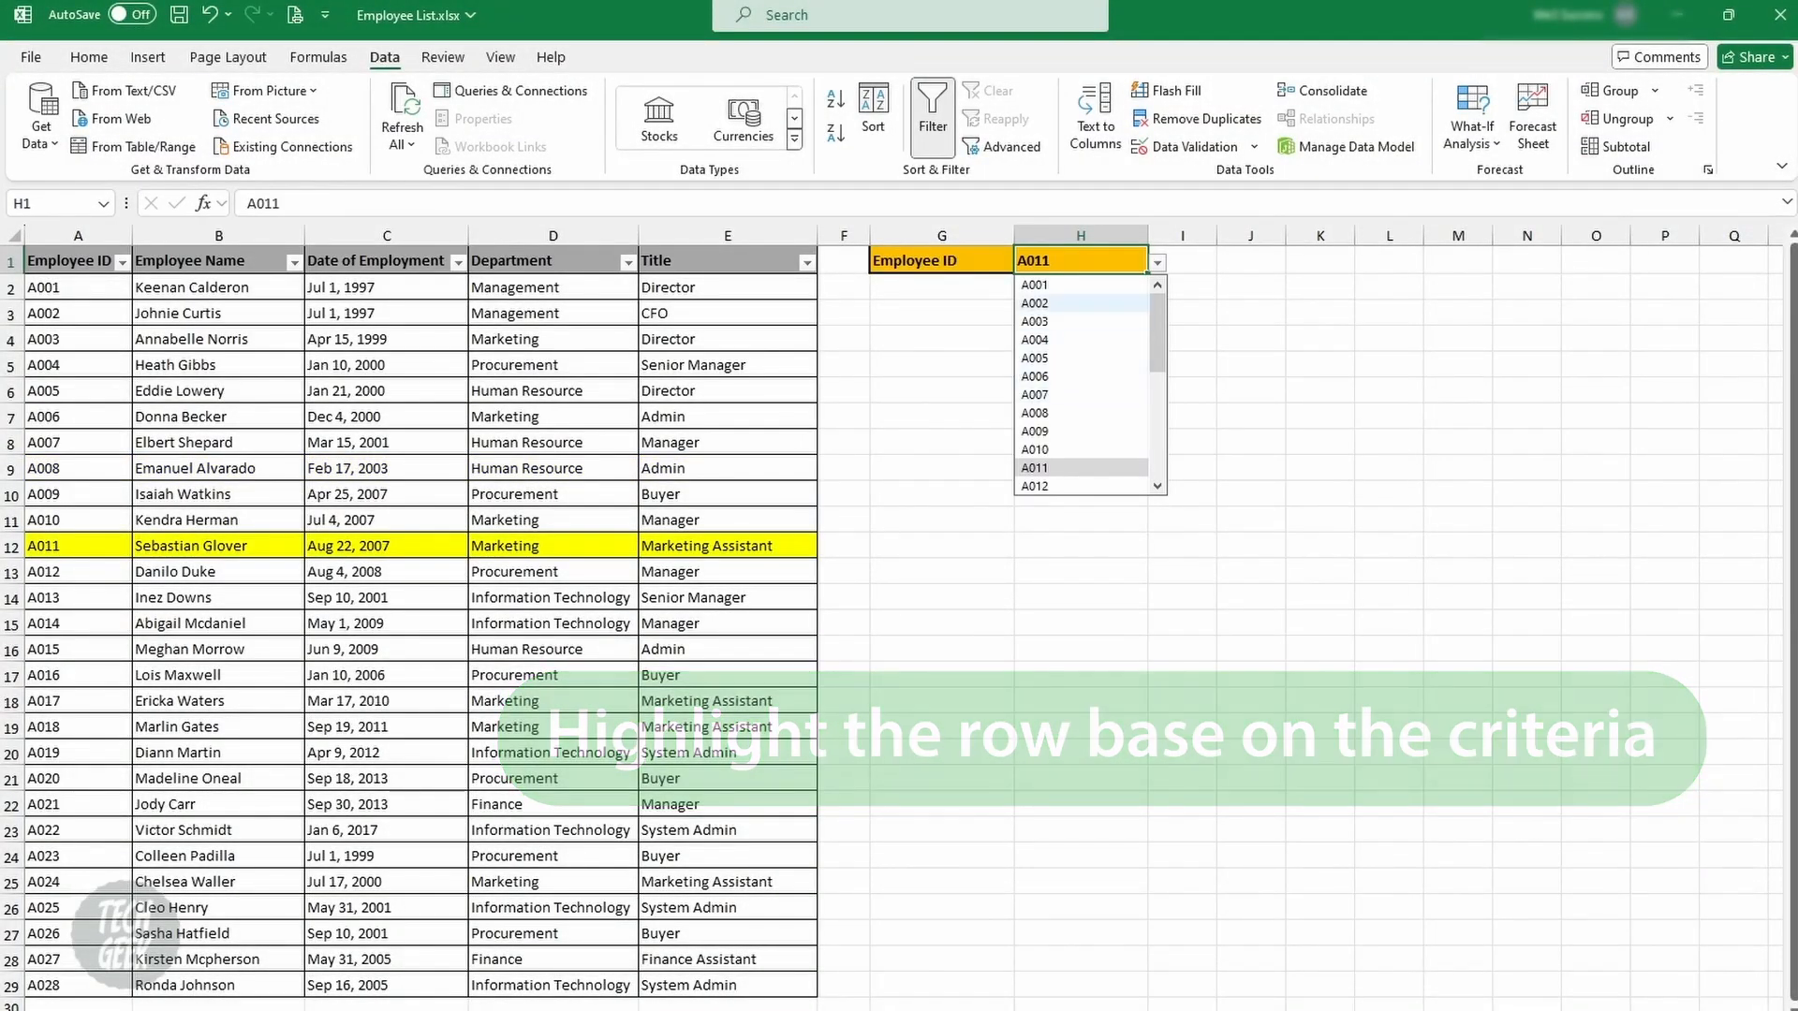
{"action": "left_click", "coordinate": [1080, 301]}
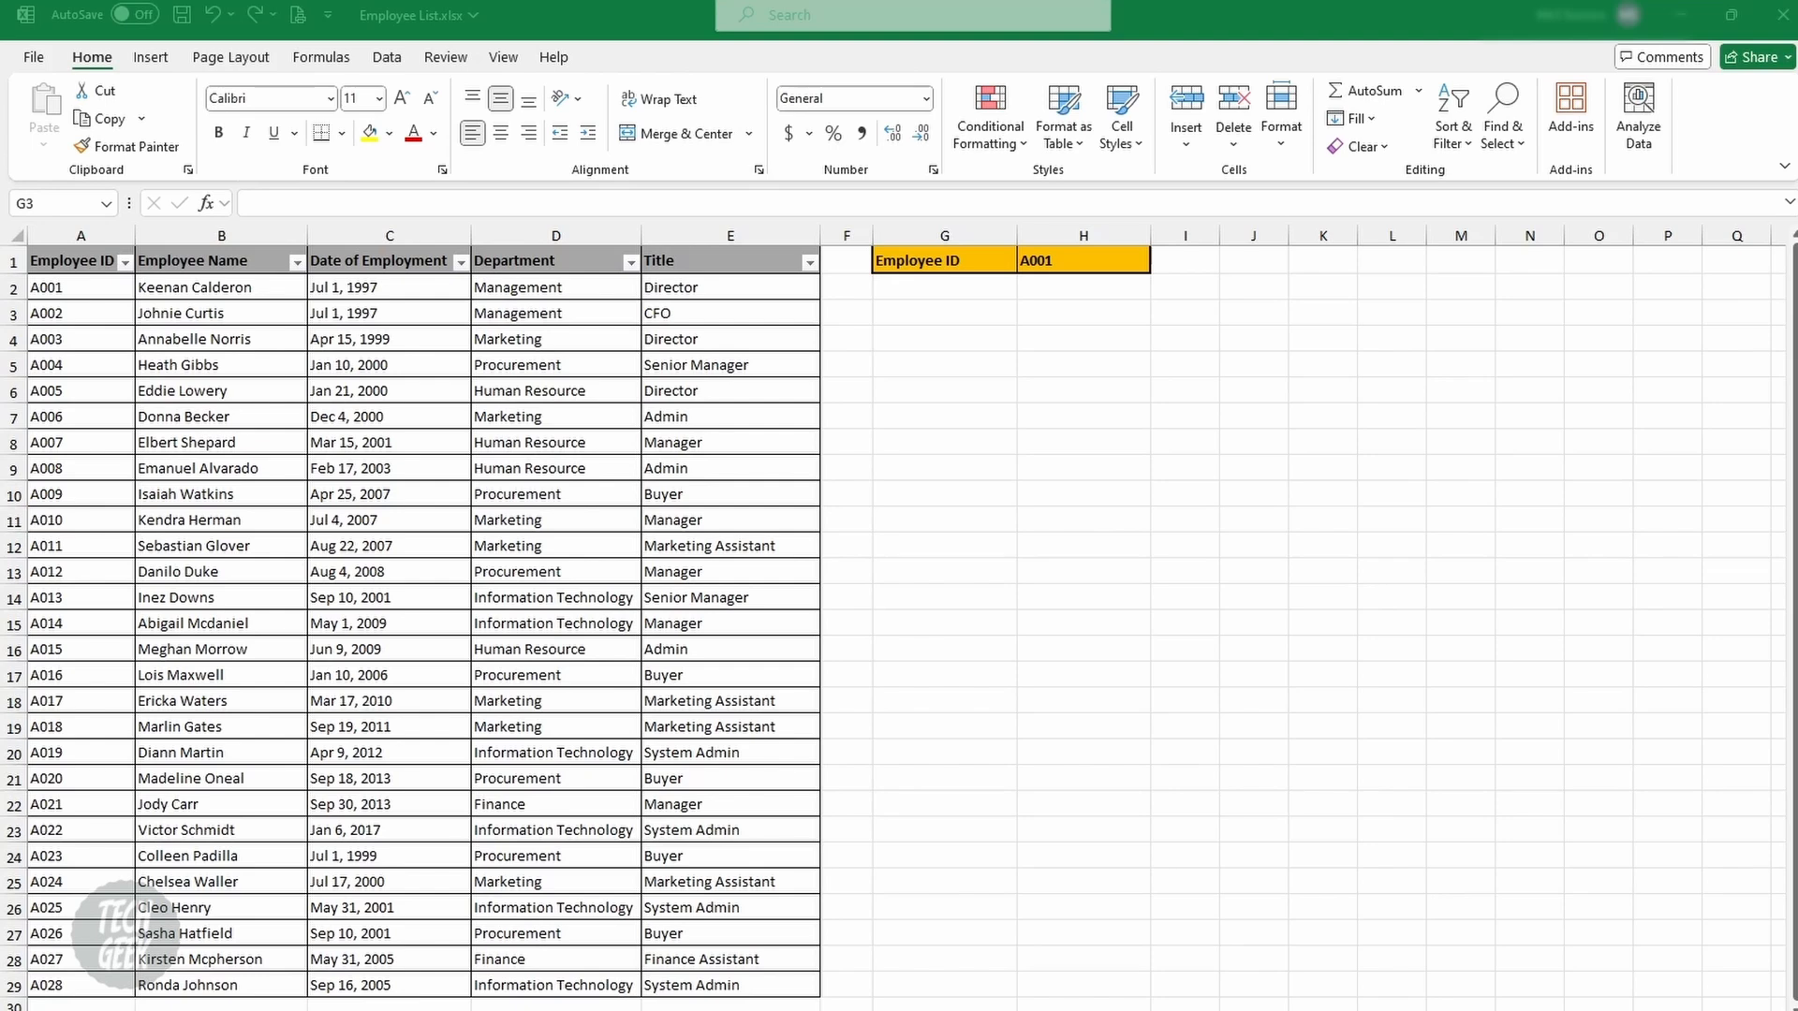
Set up a formula-based conditional formatting rule for the table range A2:E29 using =$H$1=$A2.
{"action": "left_click", "coordinate": [80, 287]}
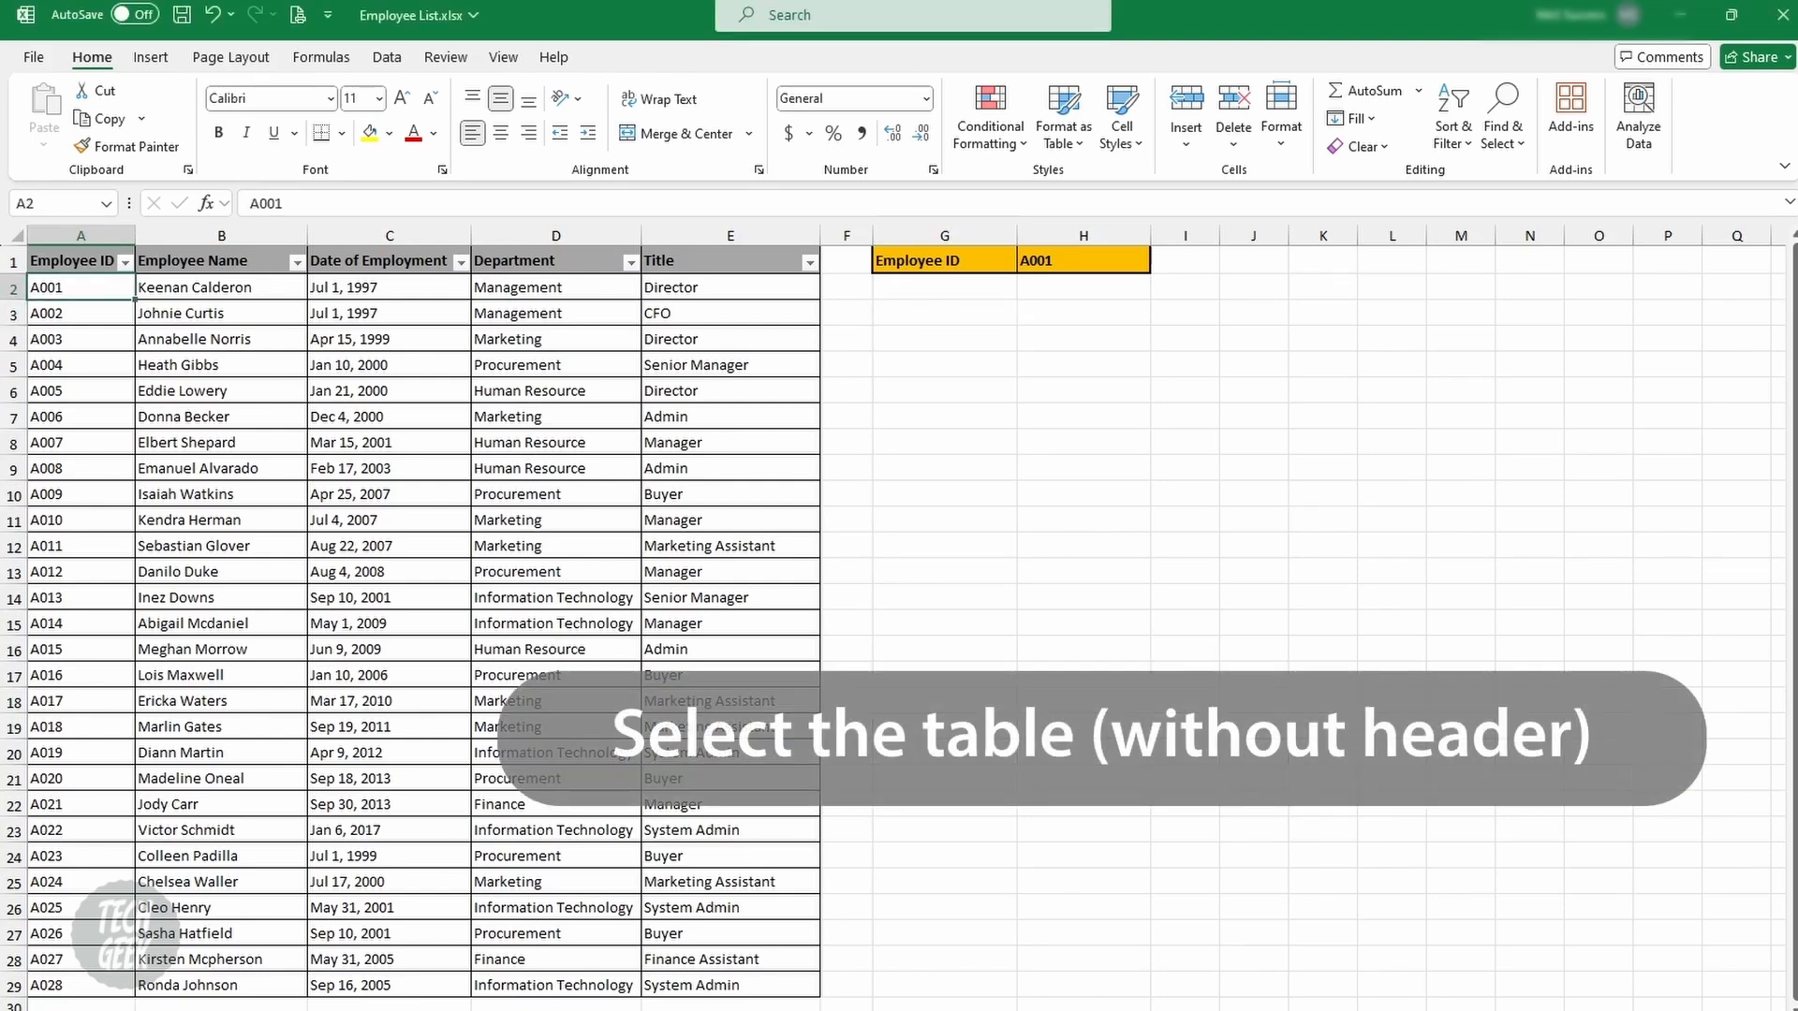
{"action": "left_click_drag", "start_coordinate": [81, 288], "coordinate": [805, 985]}
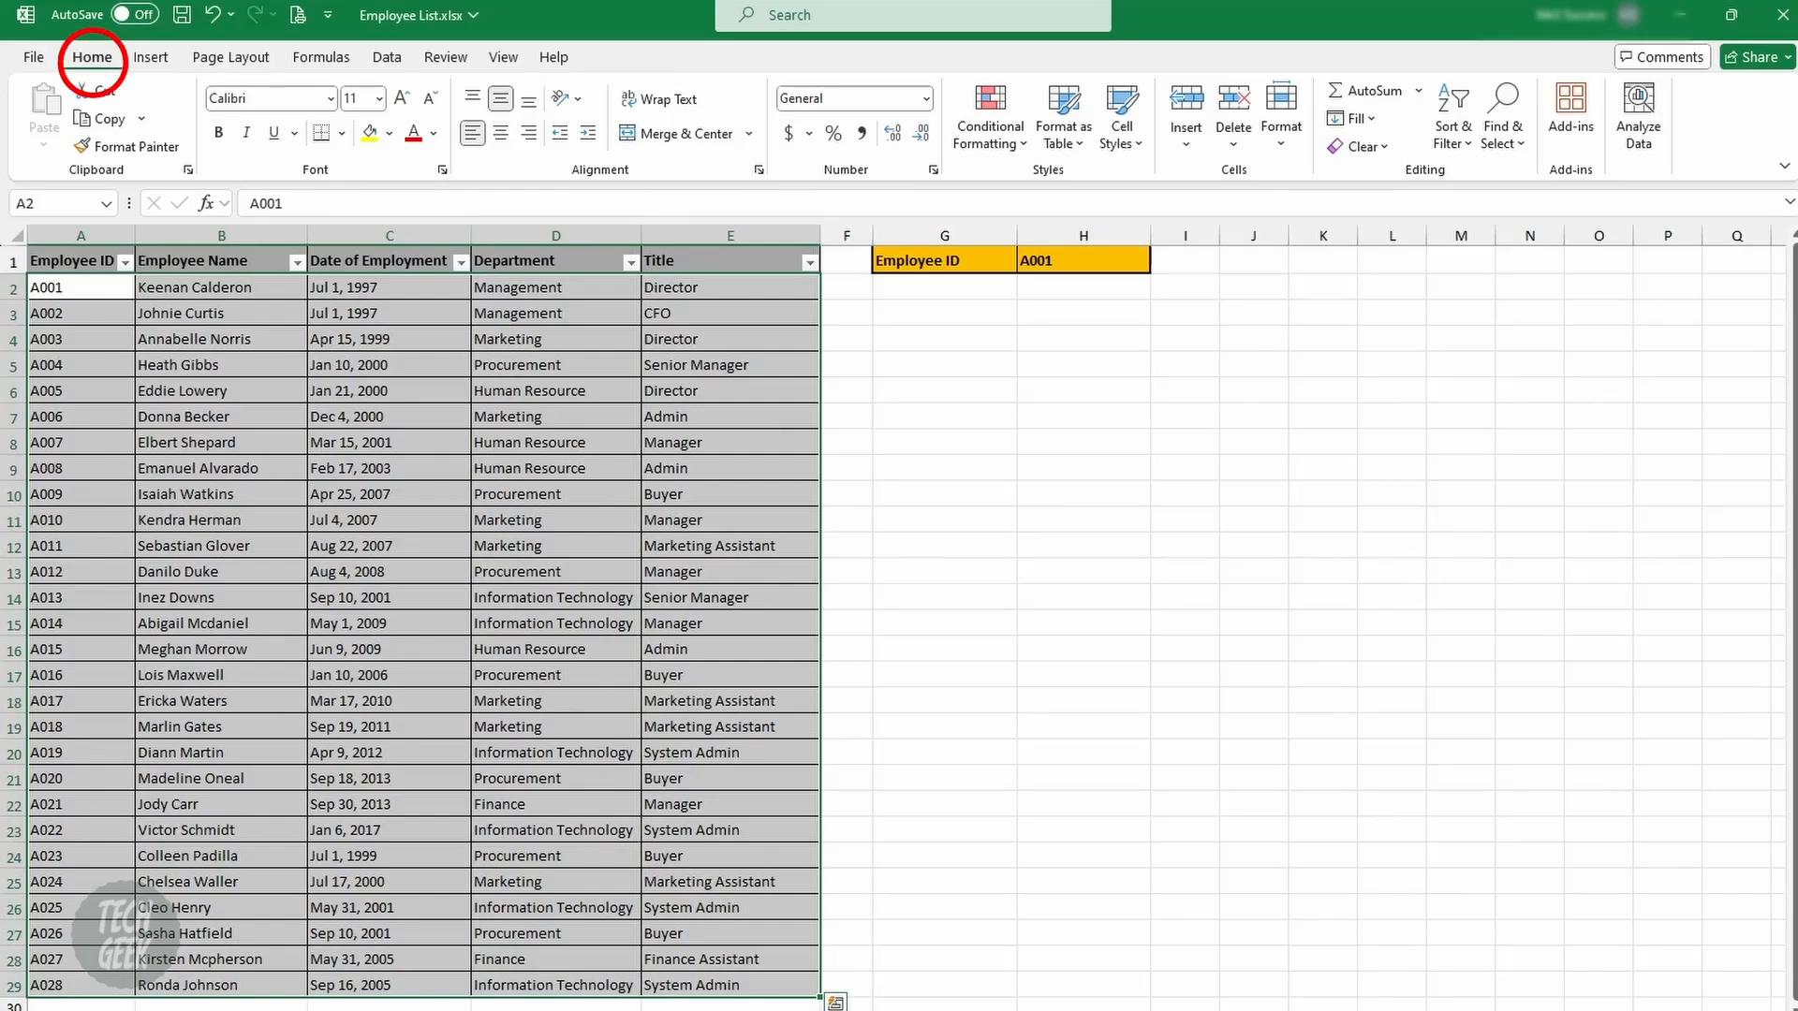
{"action": "left_click", "coordinate": [991, 119]}
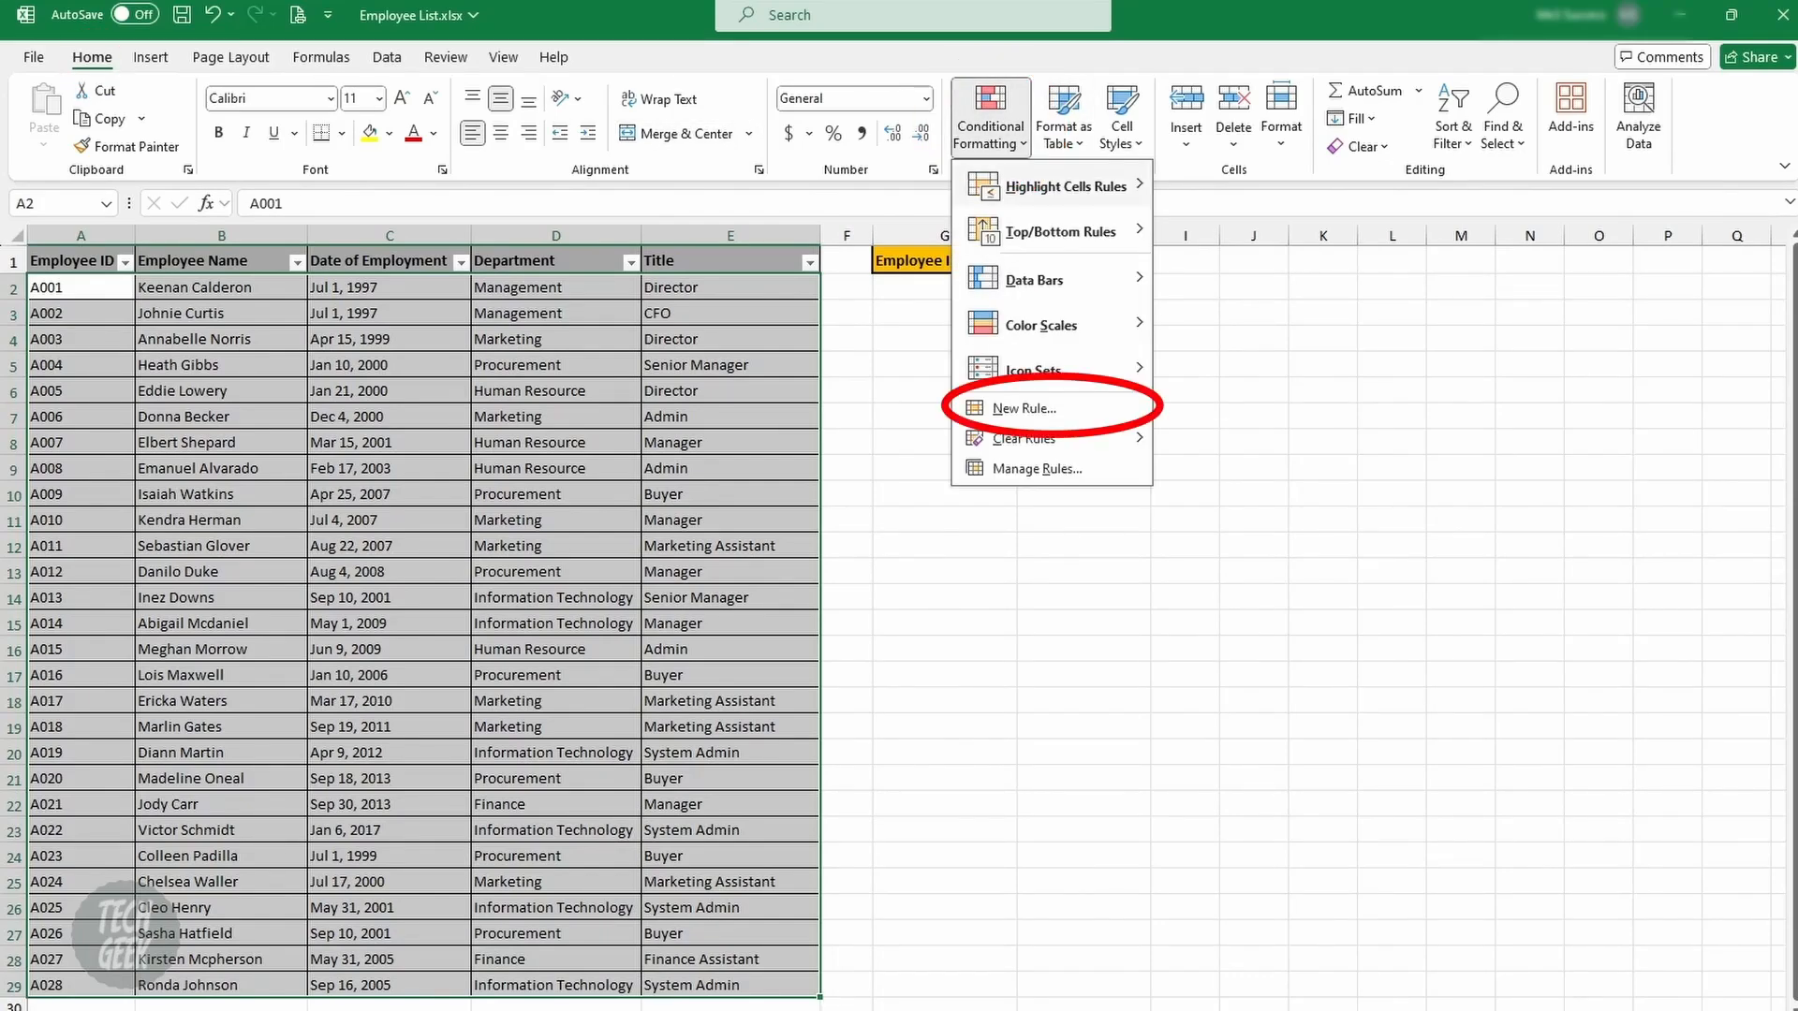
{"action": "left_click", "coordinate": [1025, 408]}
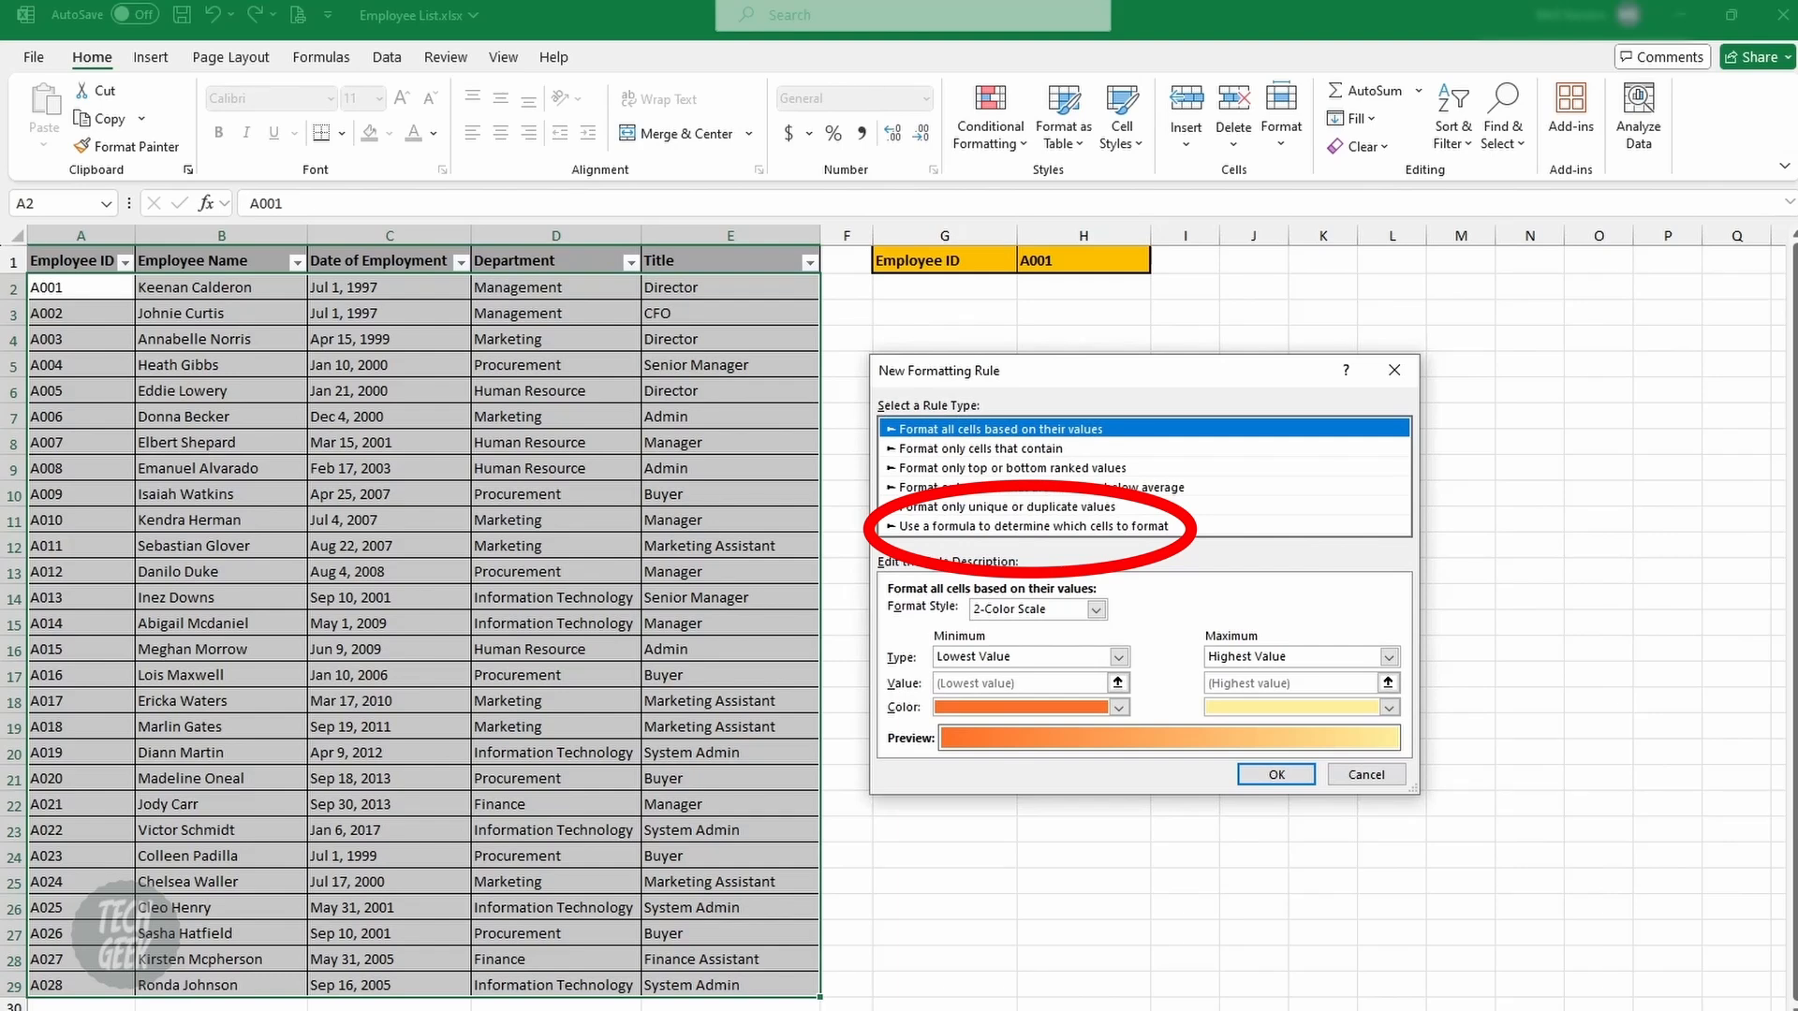
{"action": "left_click", "coordinate": [1032, 526]}
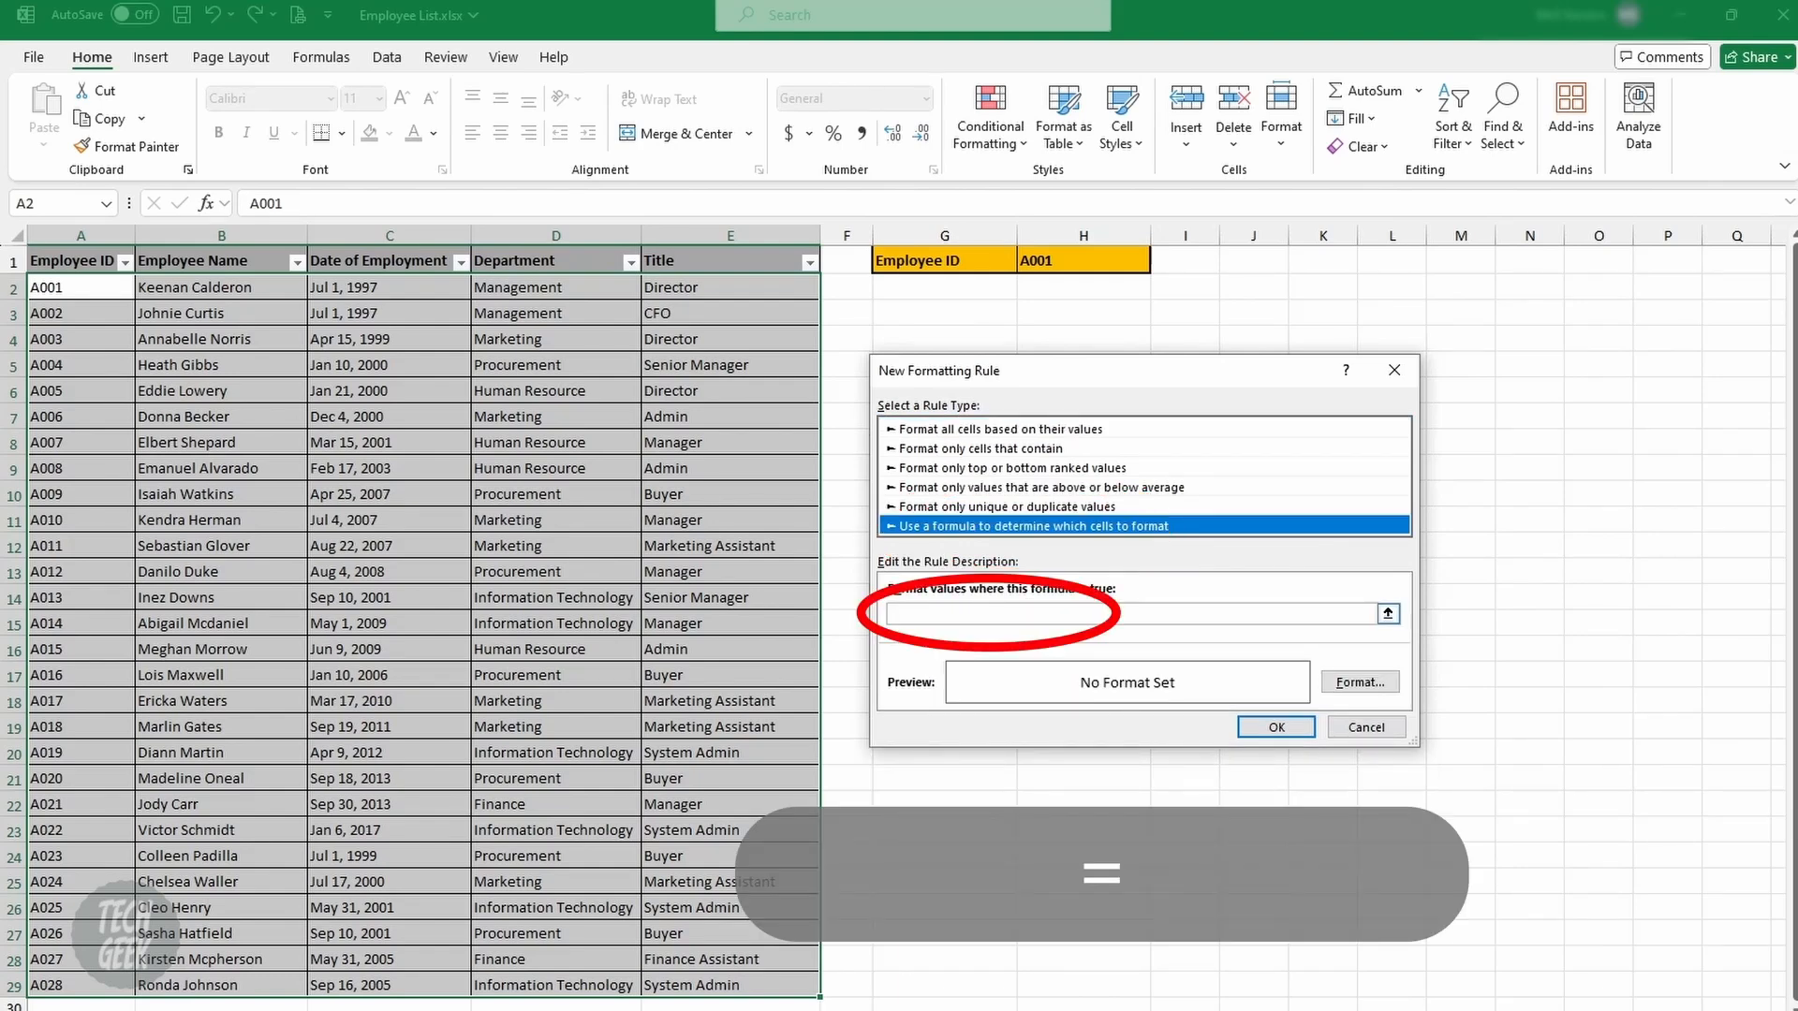
{"action": "left_click", "coordinate": [989, 614]}
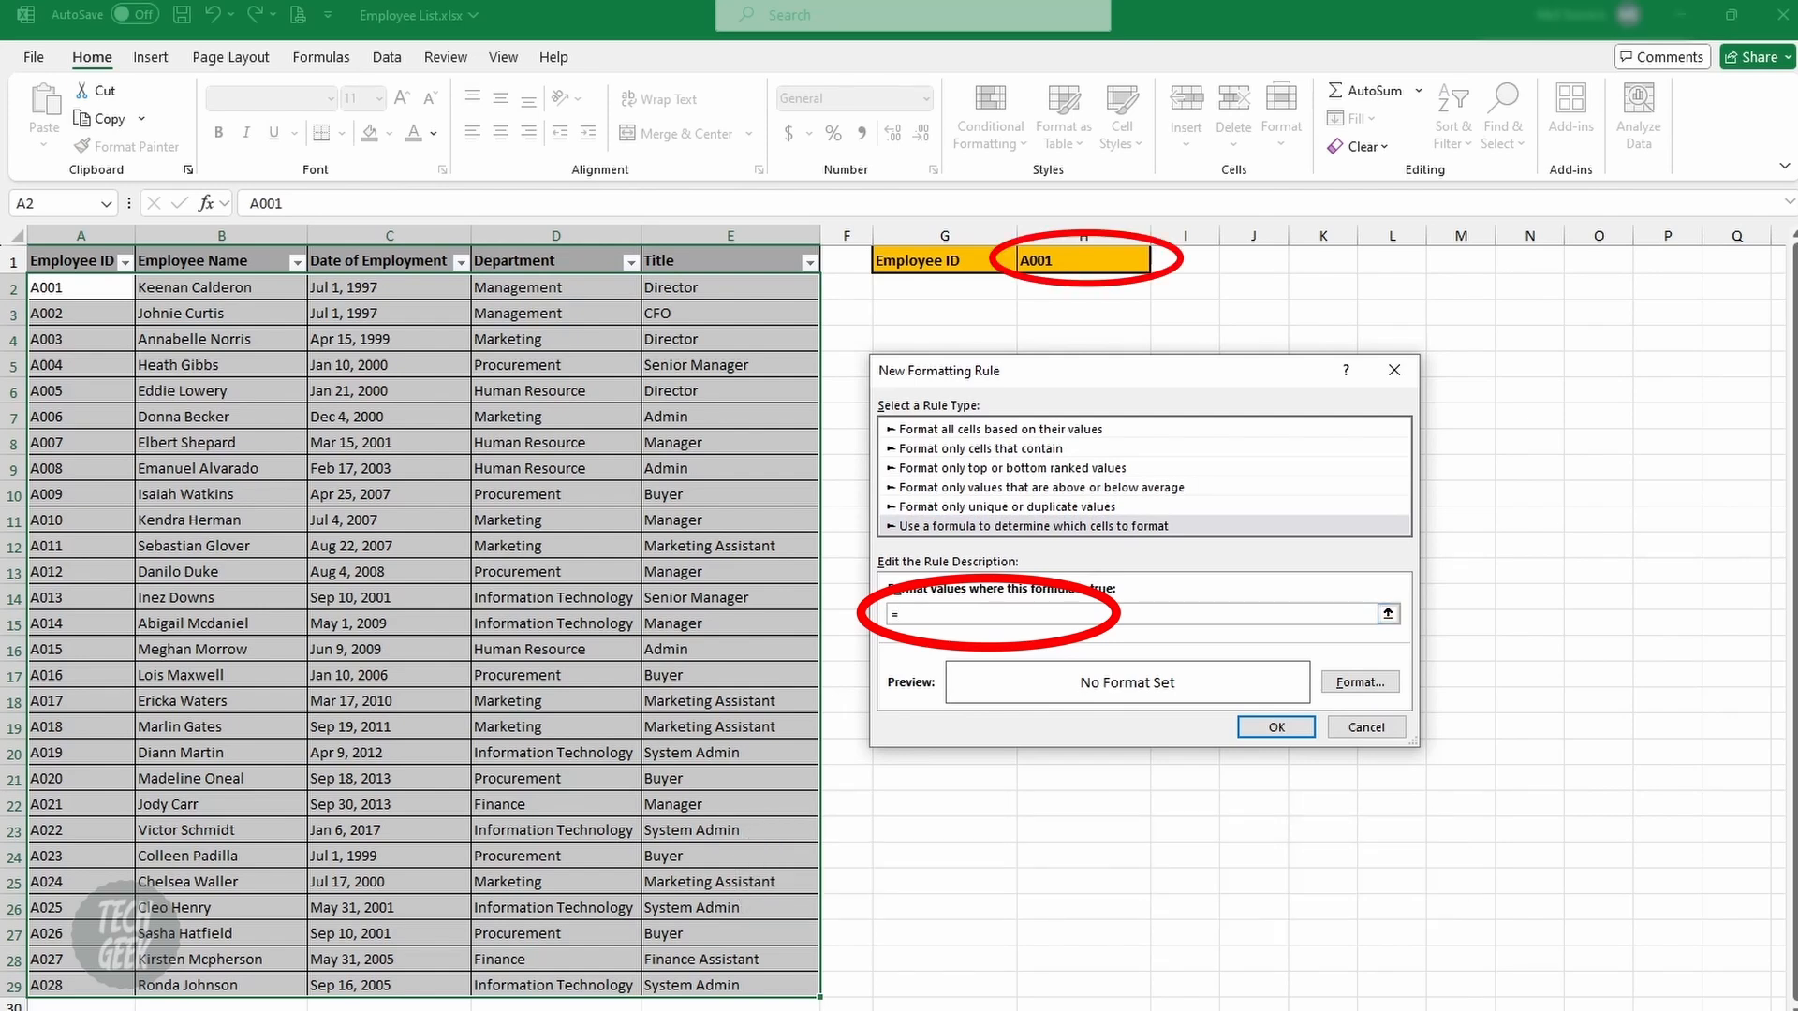
{"action": "left_click", "coordinate": [1083, 260]}
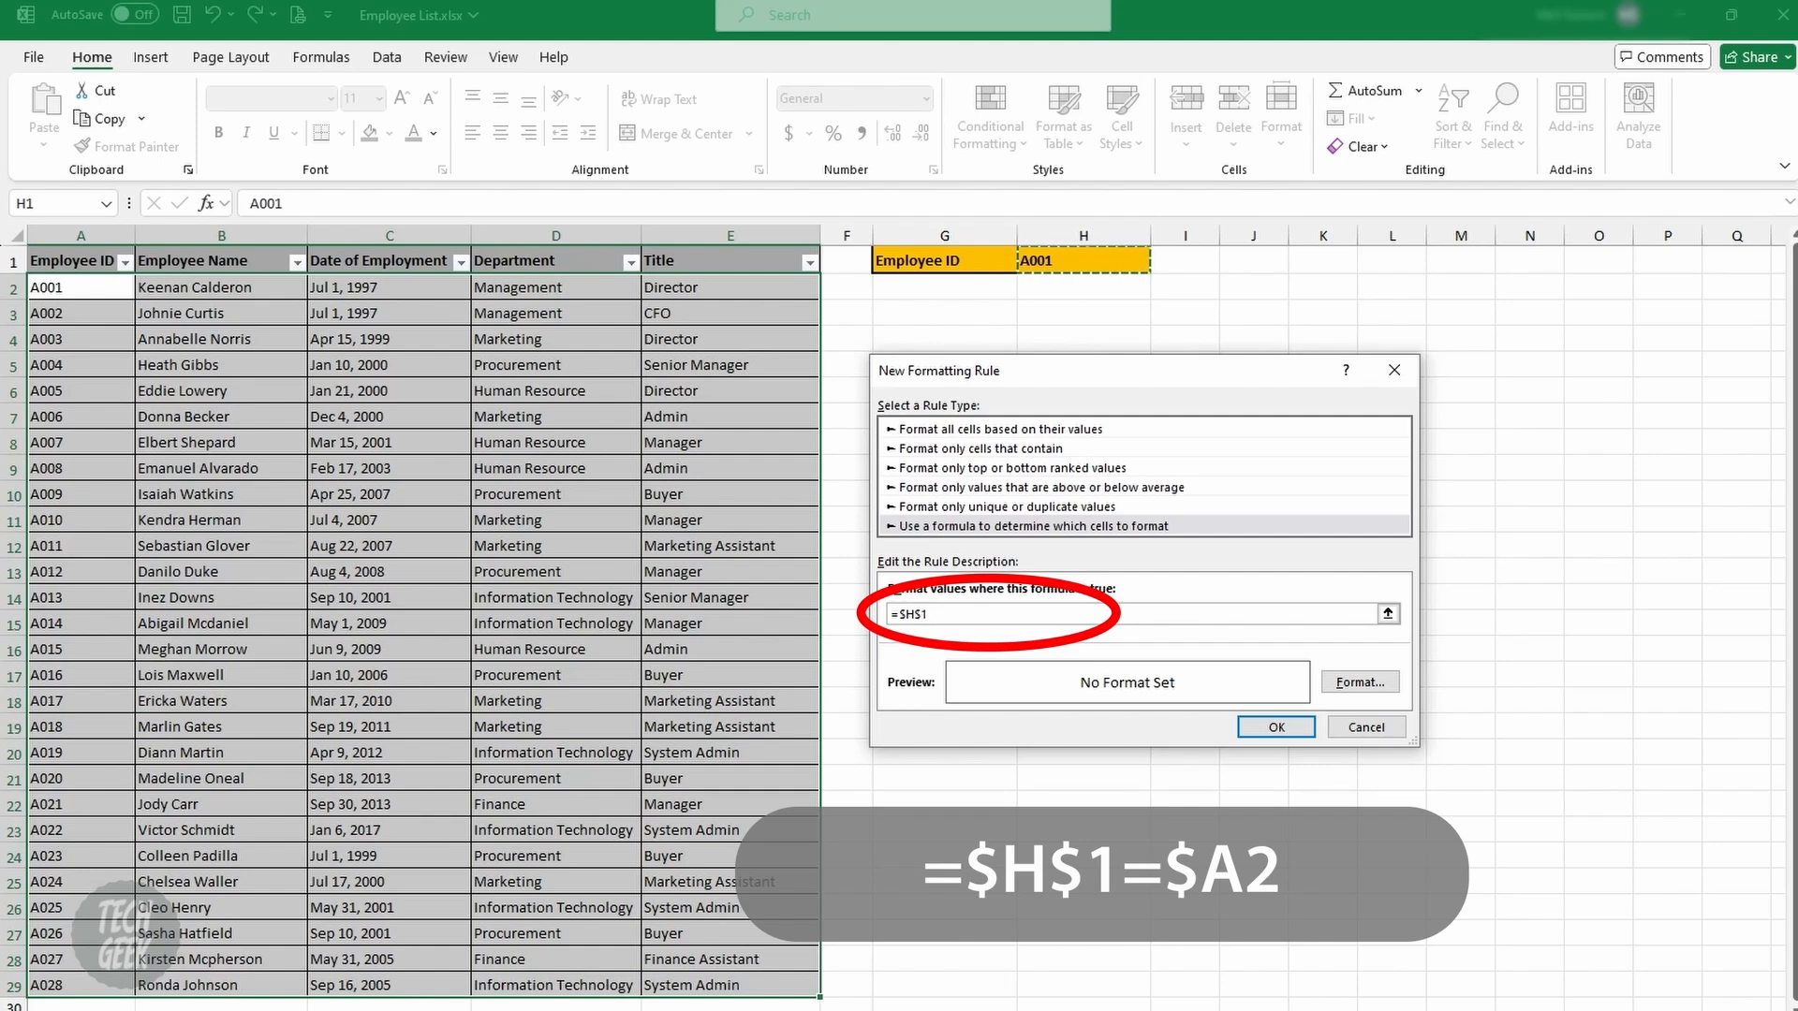
{"action": "type", "text": "="}
{"action": "left_click", "coordinate": [80, 287]}
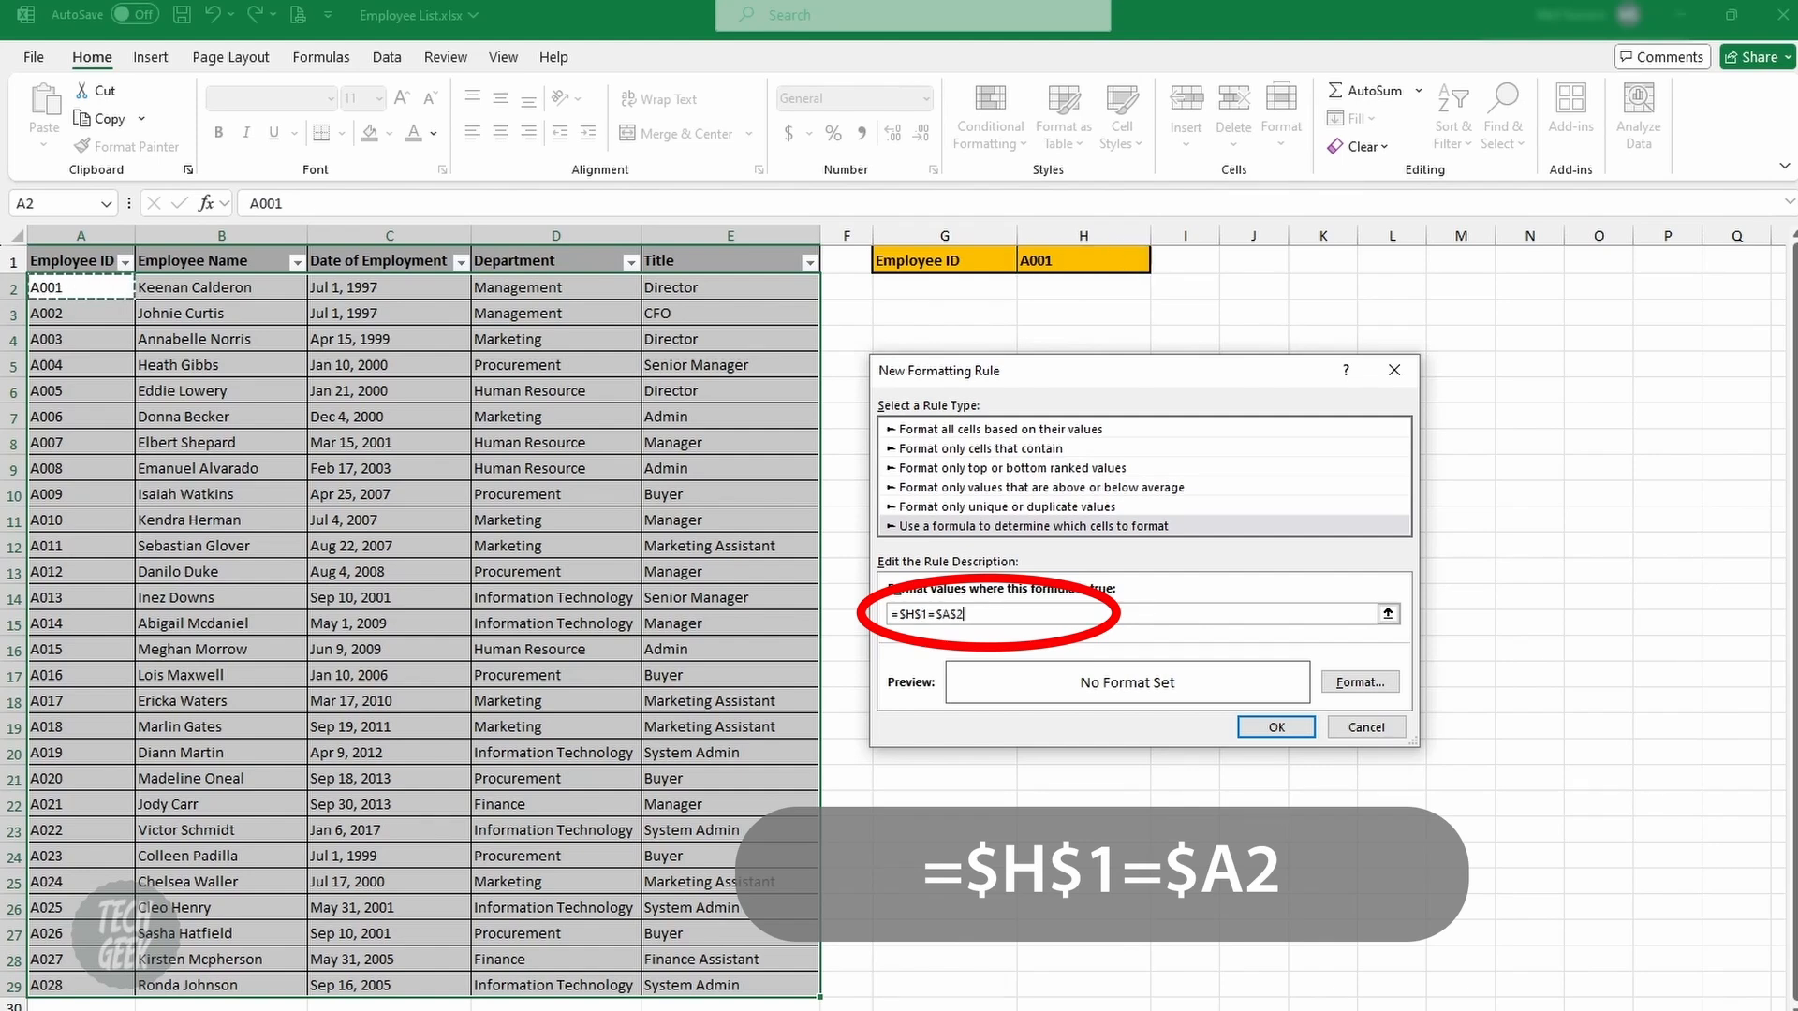
{"action": "left_click", "coordinate": [957, 614]}
{"action": "key", "text": "BackSpace"}
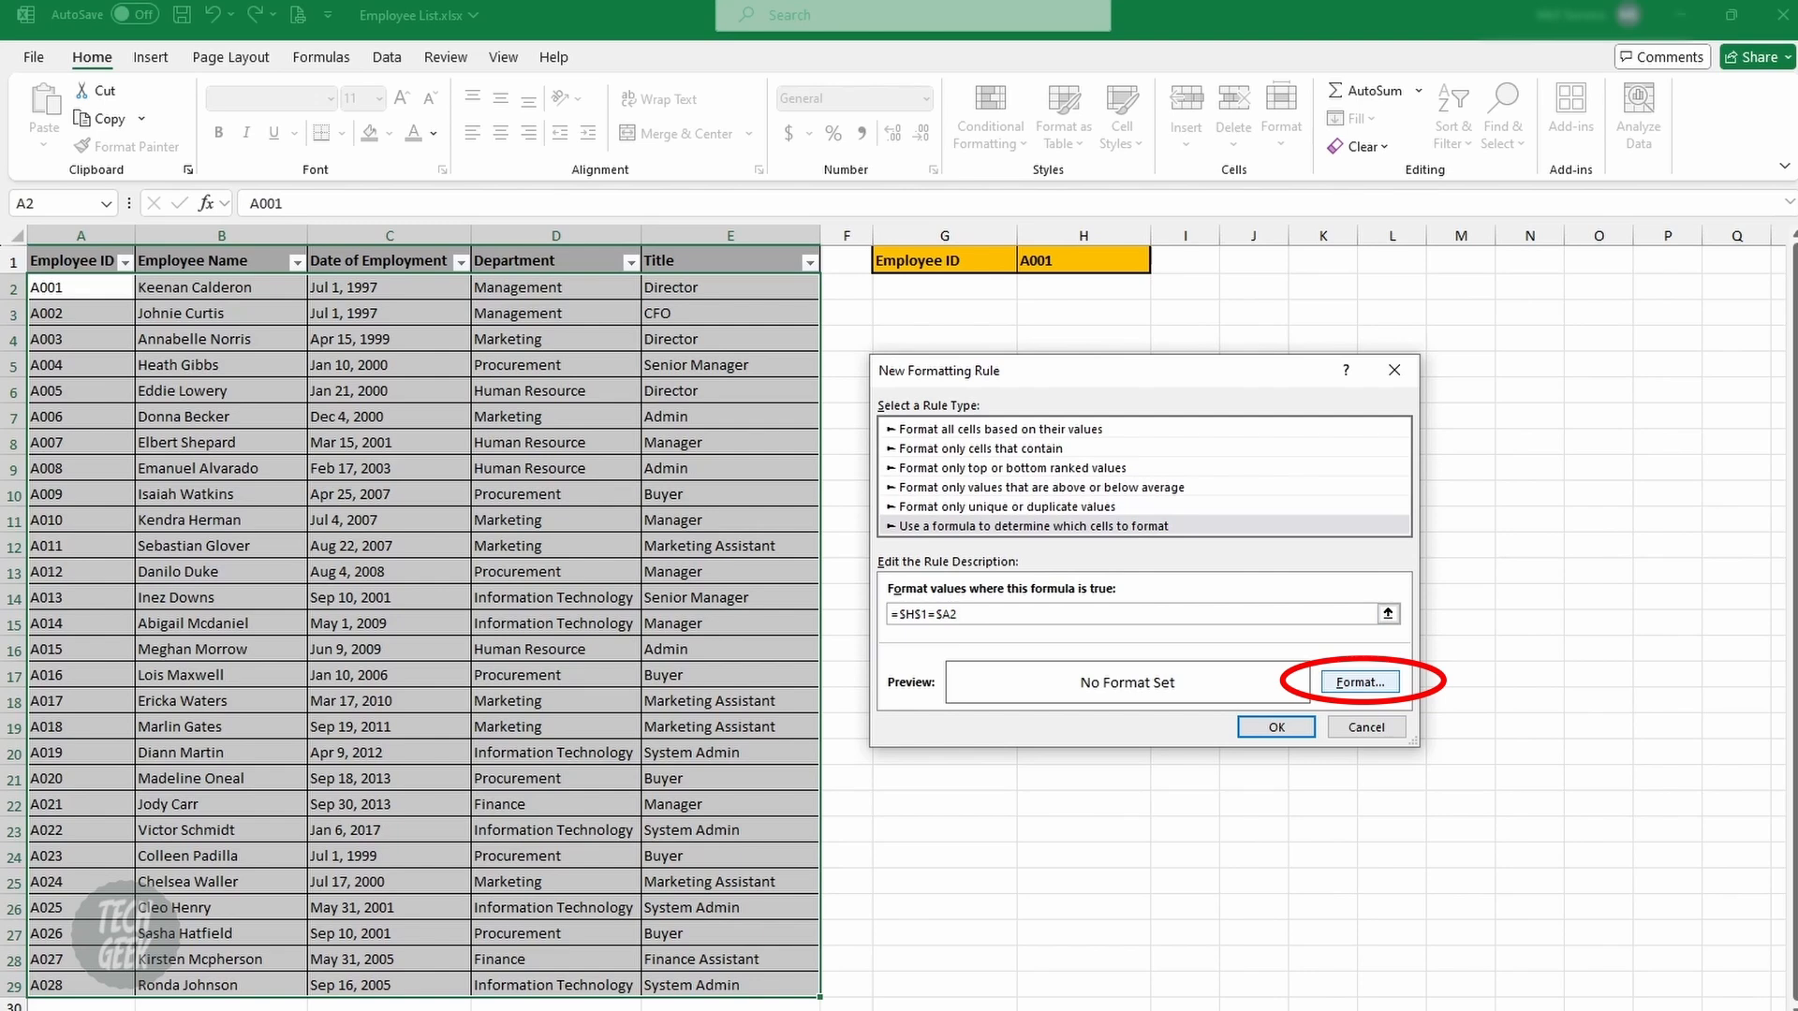
Give the formula rule a yellow fill and apply it to the employee table.
{"action": "left_click", "coordinate": [1359, 683]}
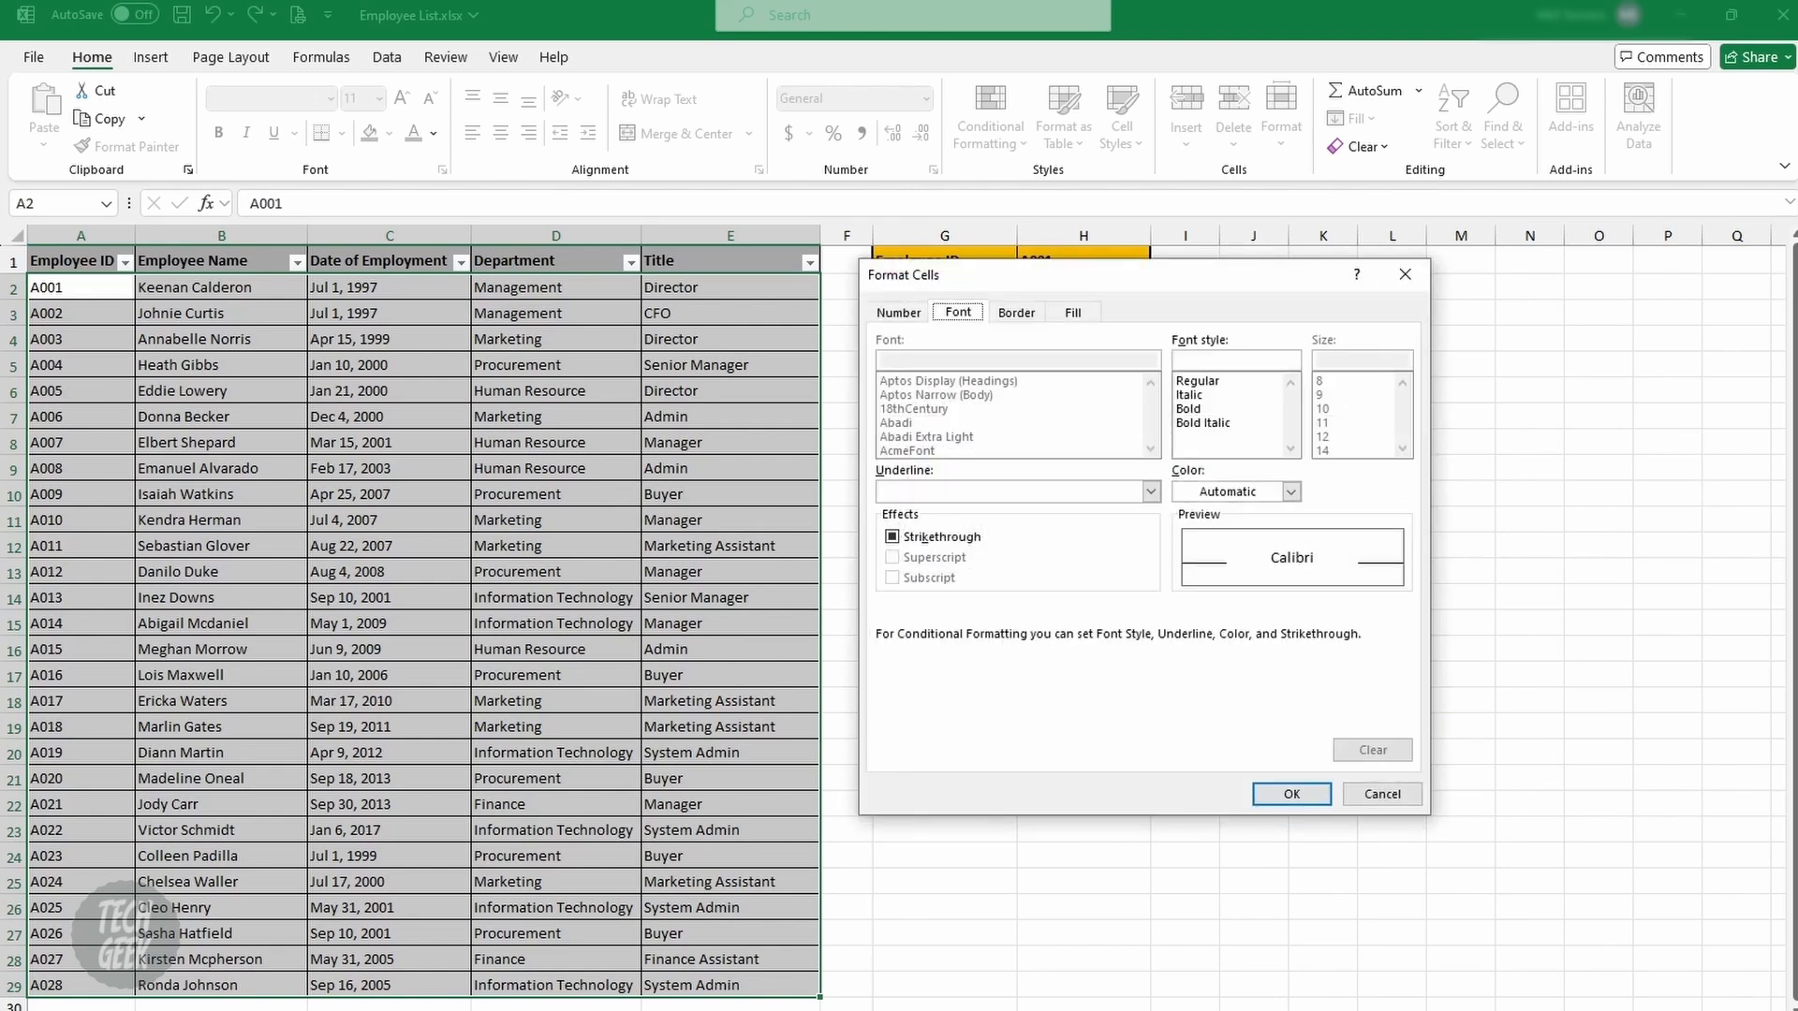
{"action": "left_click", "coordinate": [1073, 313]}
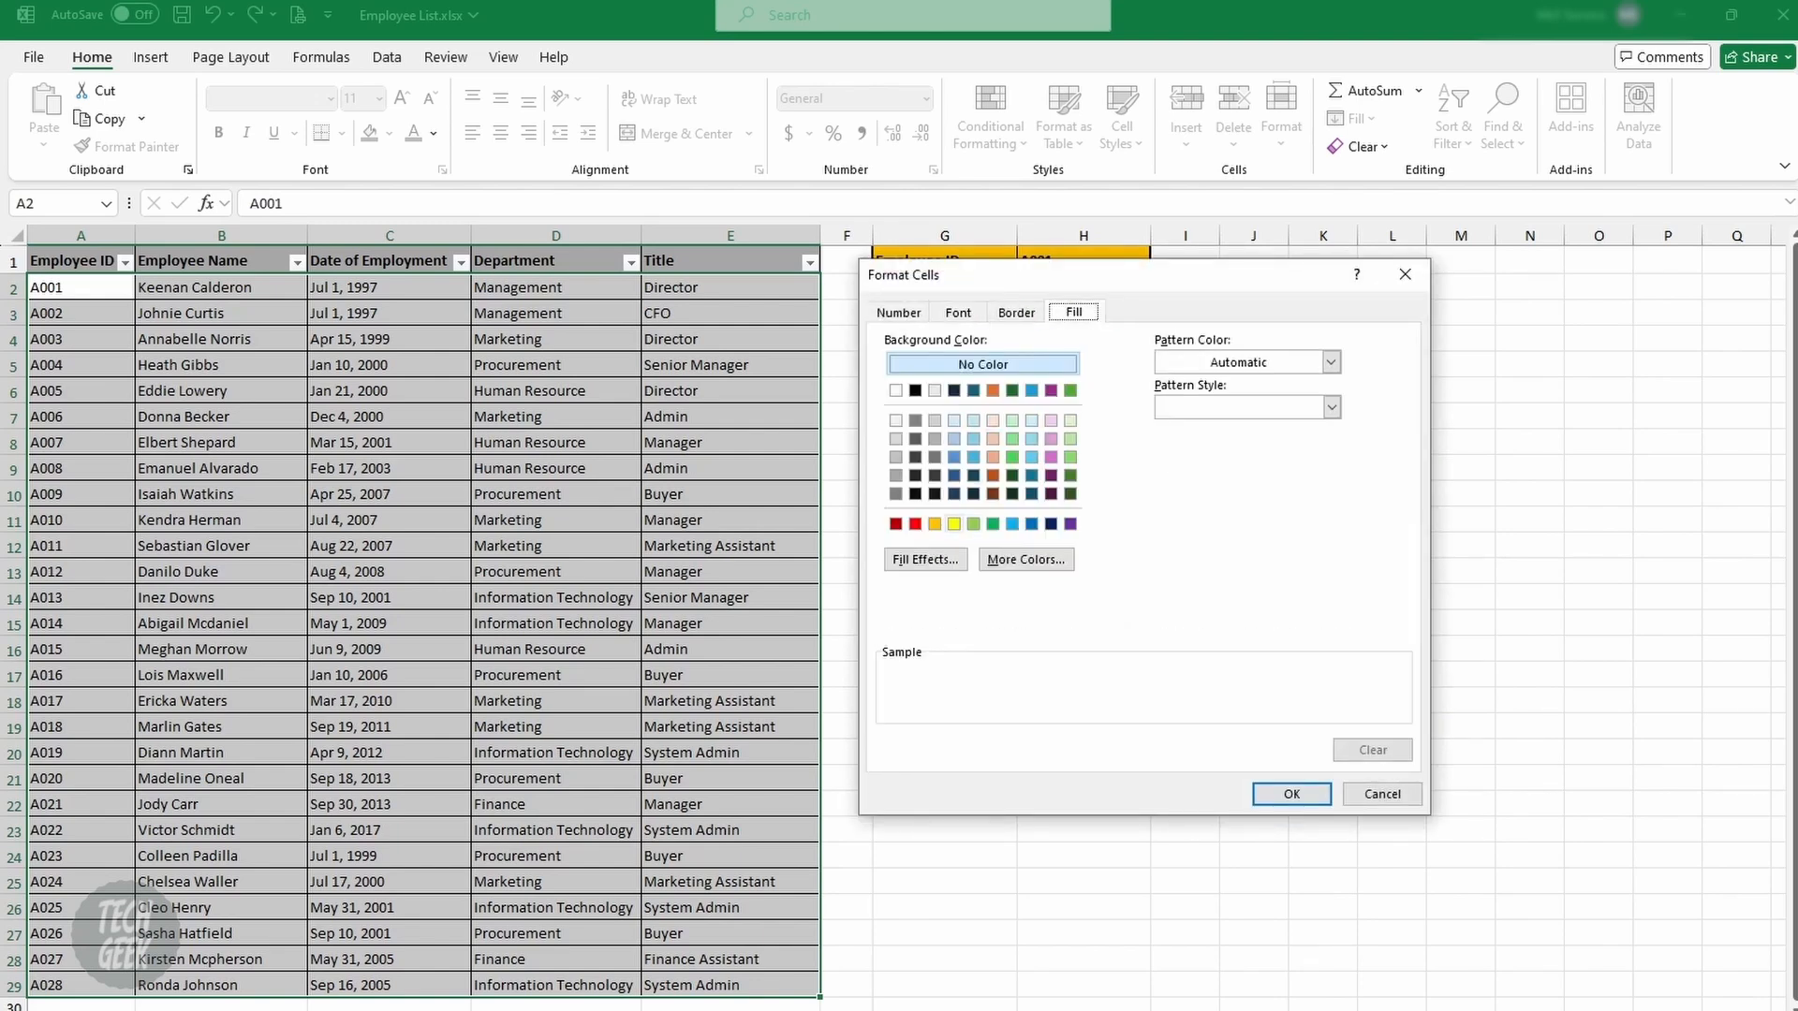
{"action": "left_click", "coordinate": [954, 524]}
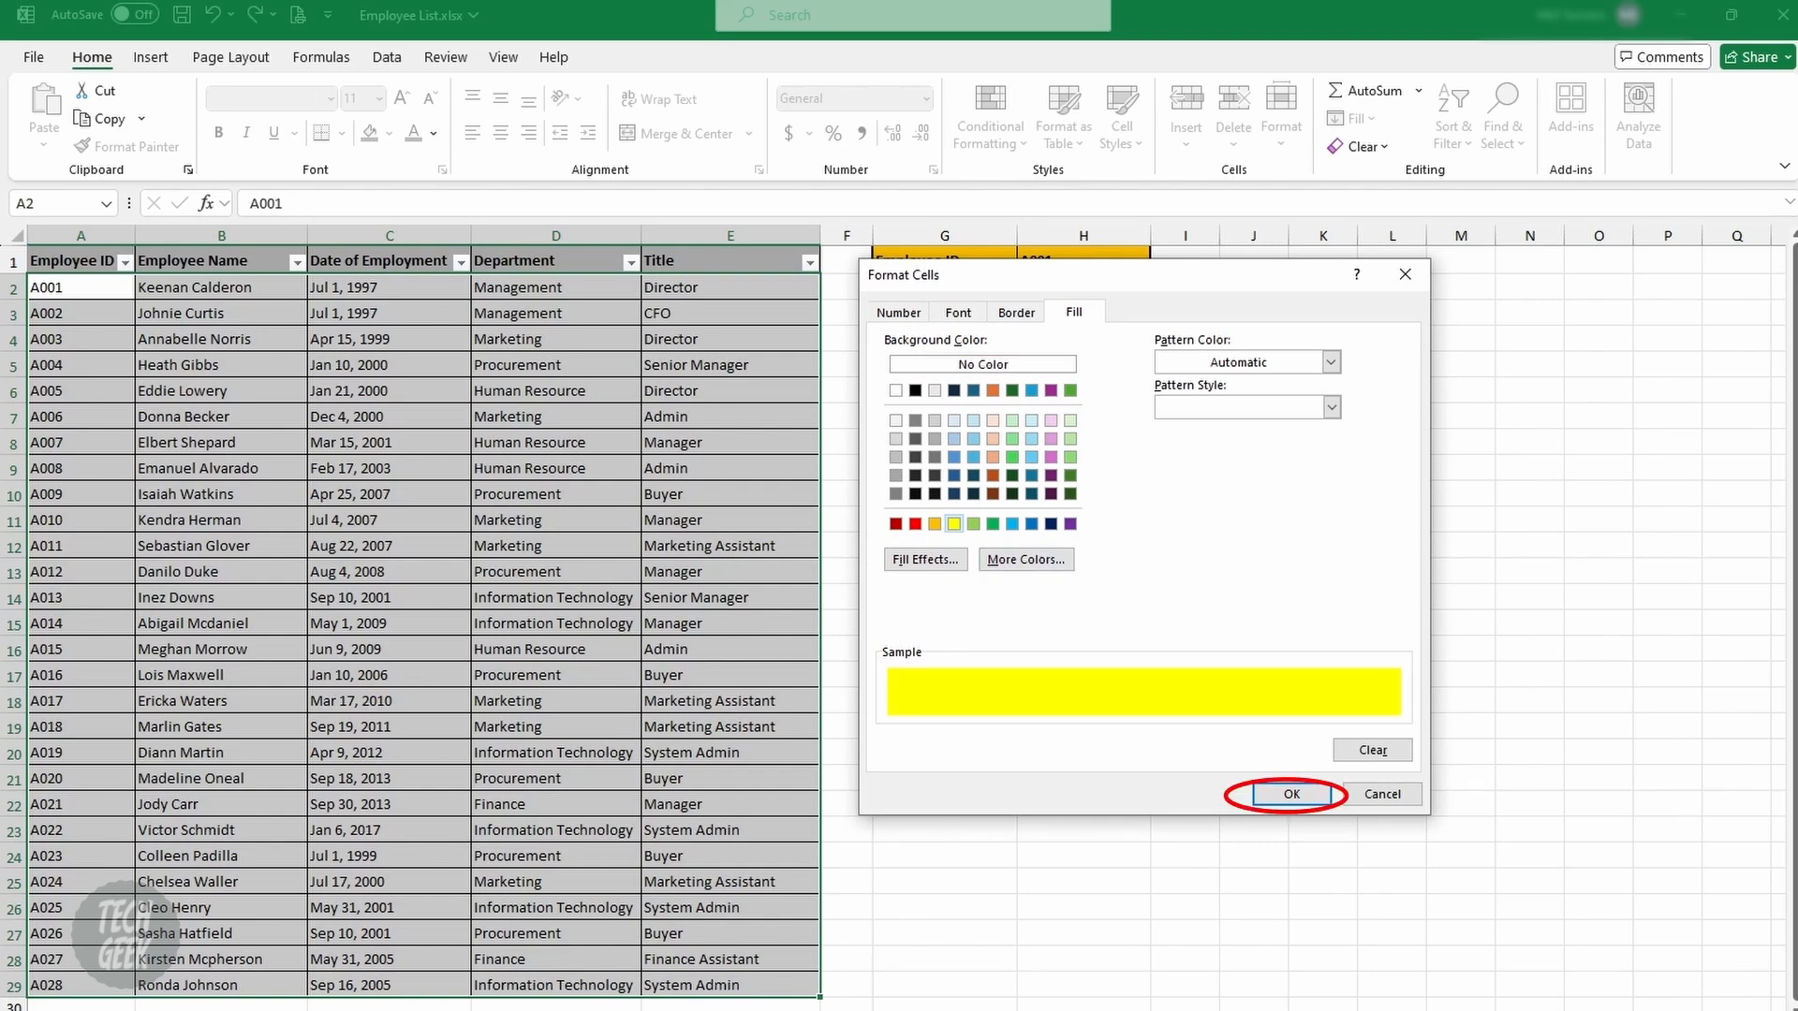
{"action": "left_click", "coordinate": [1291, 794]}
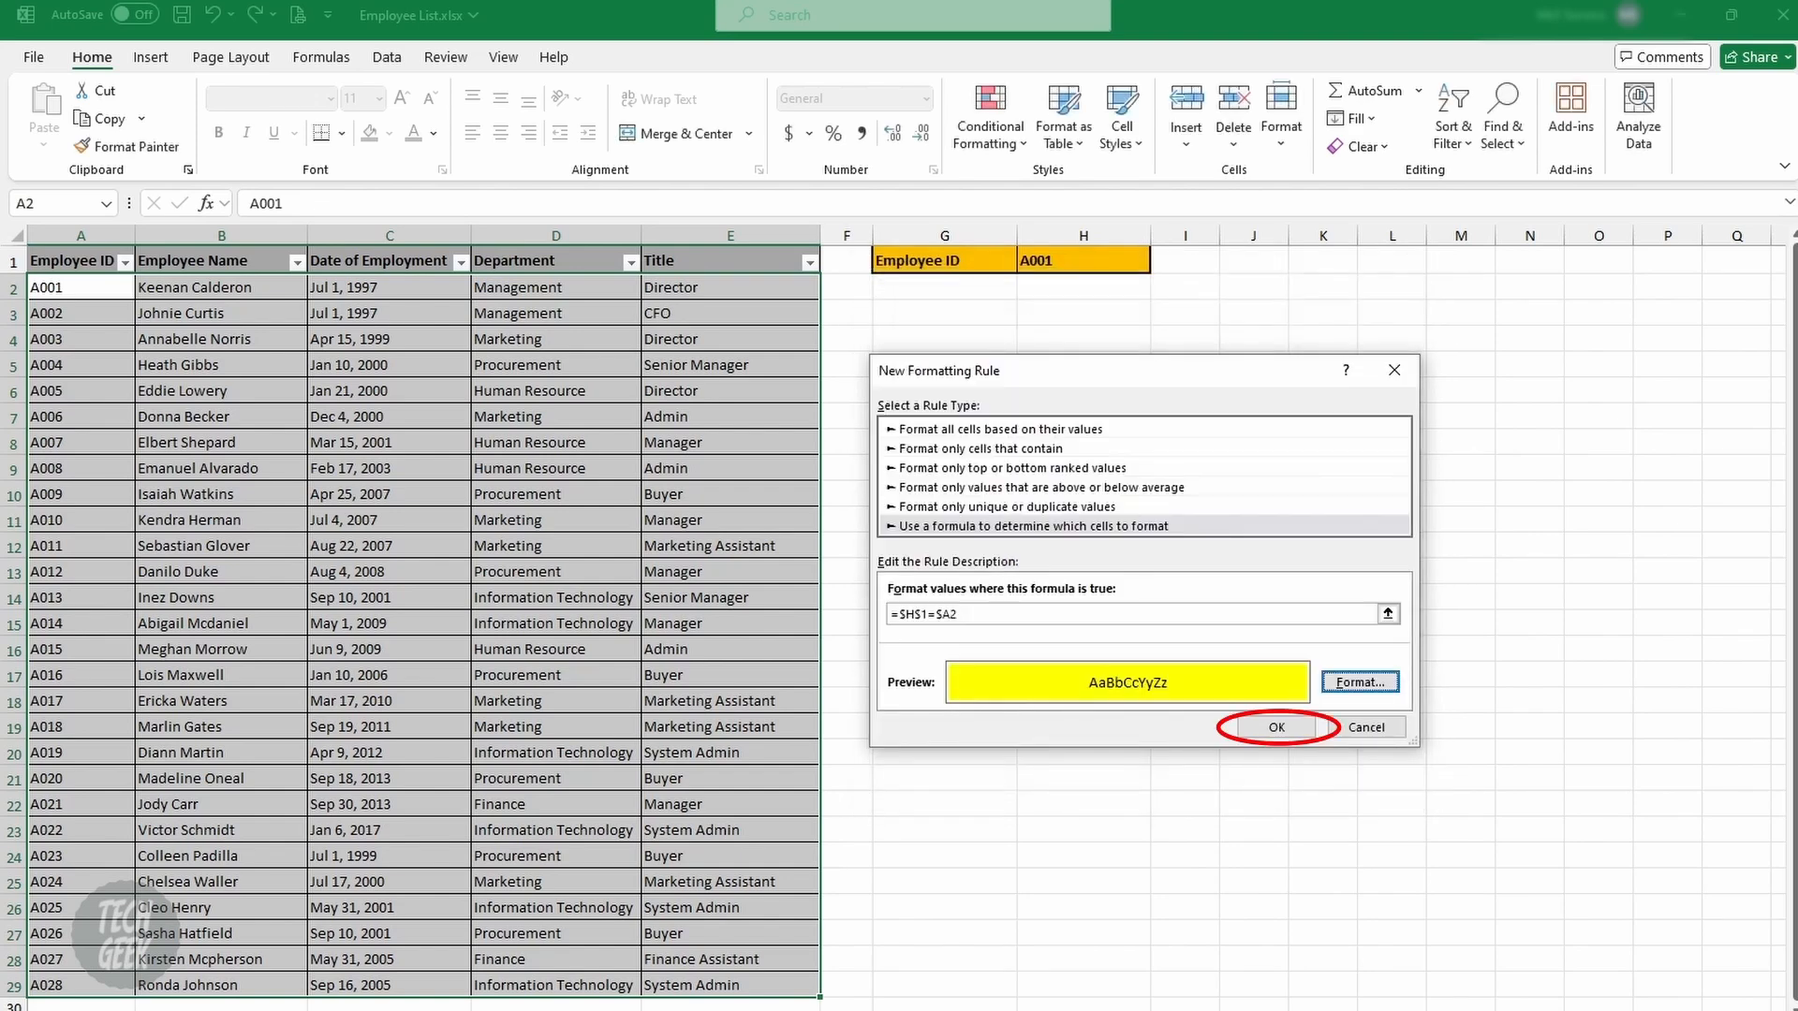
{"action": "left_click", "coordinate": [1276, 727]}
Change the Employee ID in H1 to A004 to test the row highlighting.
{"action": "left_click", "coordinate": [1083, 288]}
{"action": "double_click", "coordinate": [1084, 262]}
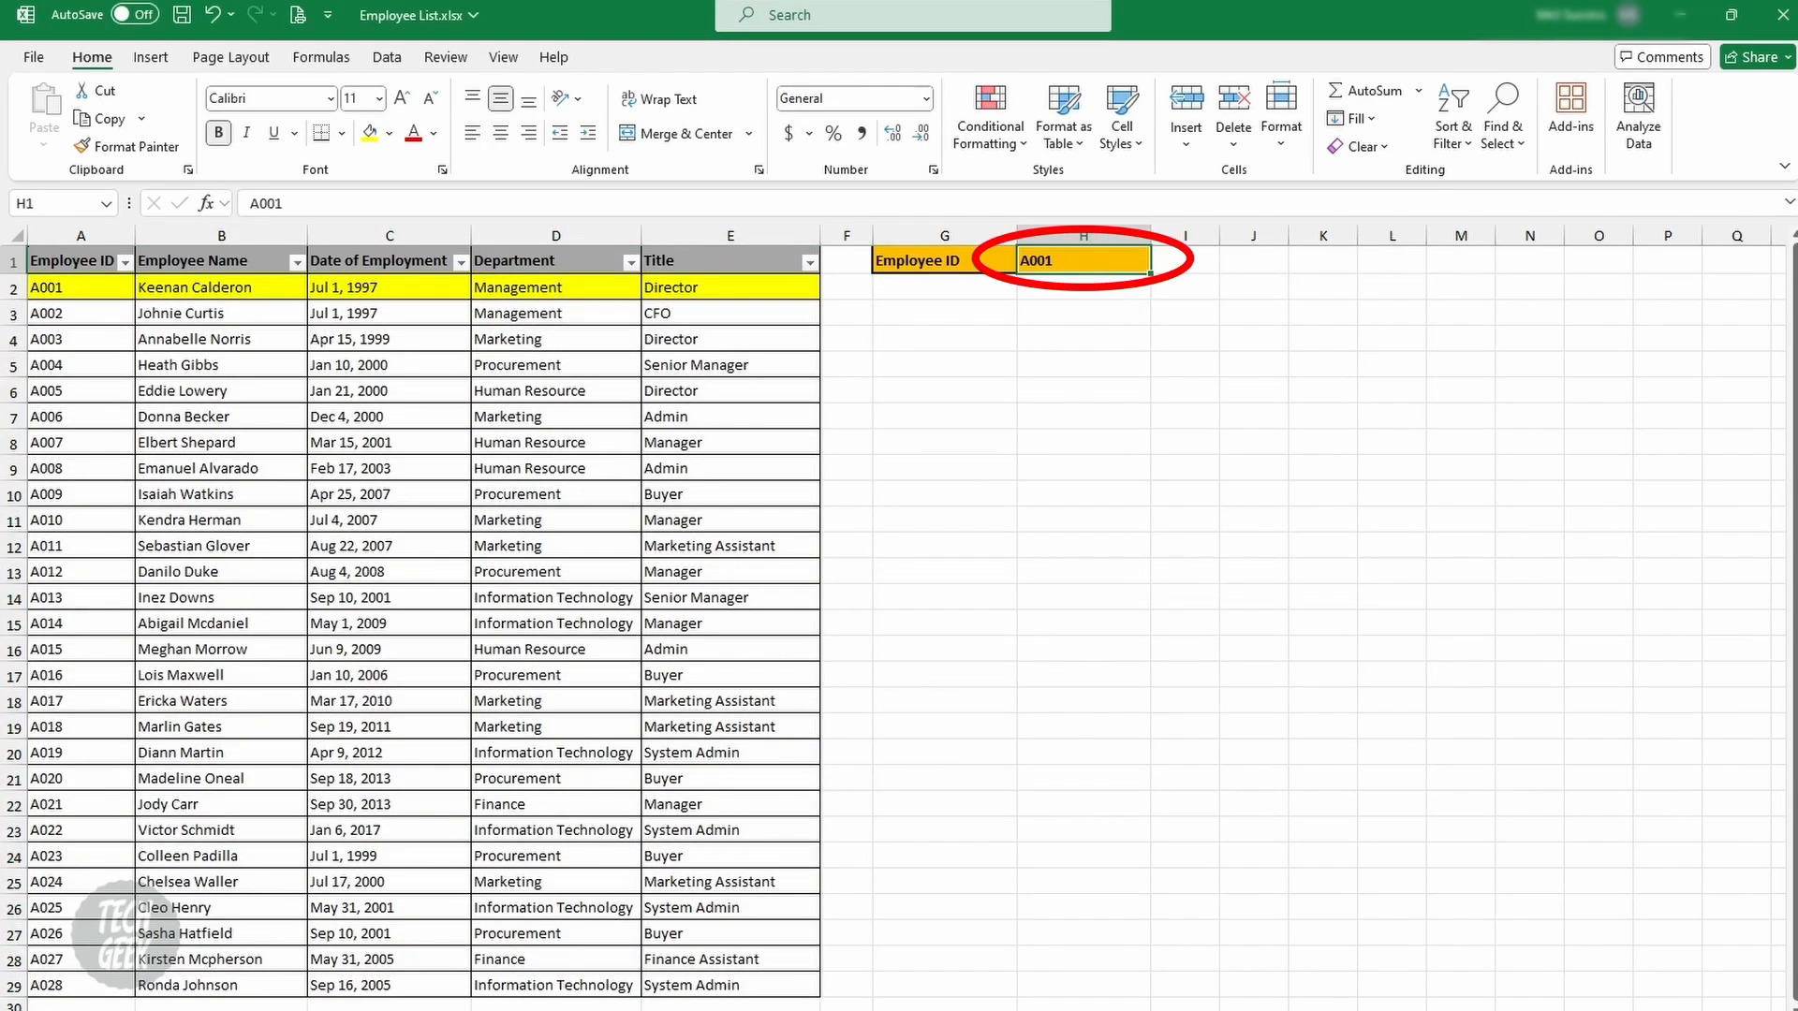
{"action": "type", "text": "\\"}
{"action": "key", "text": "BackSpace"}
{"action": "key", "text": "BackSpace"}
{"action": "type", "text": "4"}
{"action": "key", "text": "Return"}
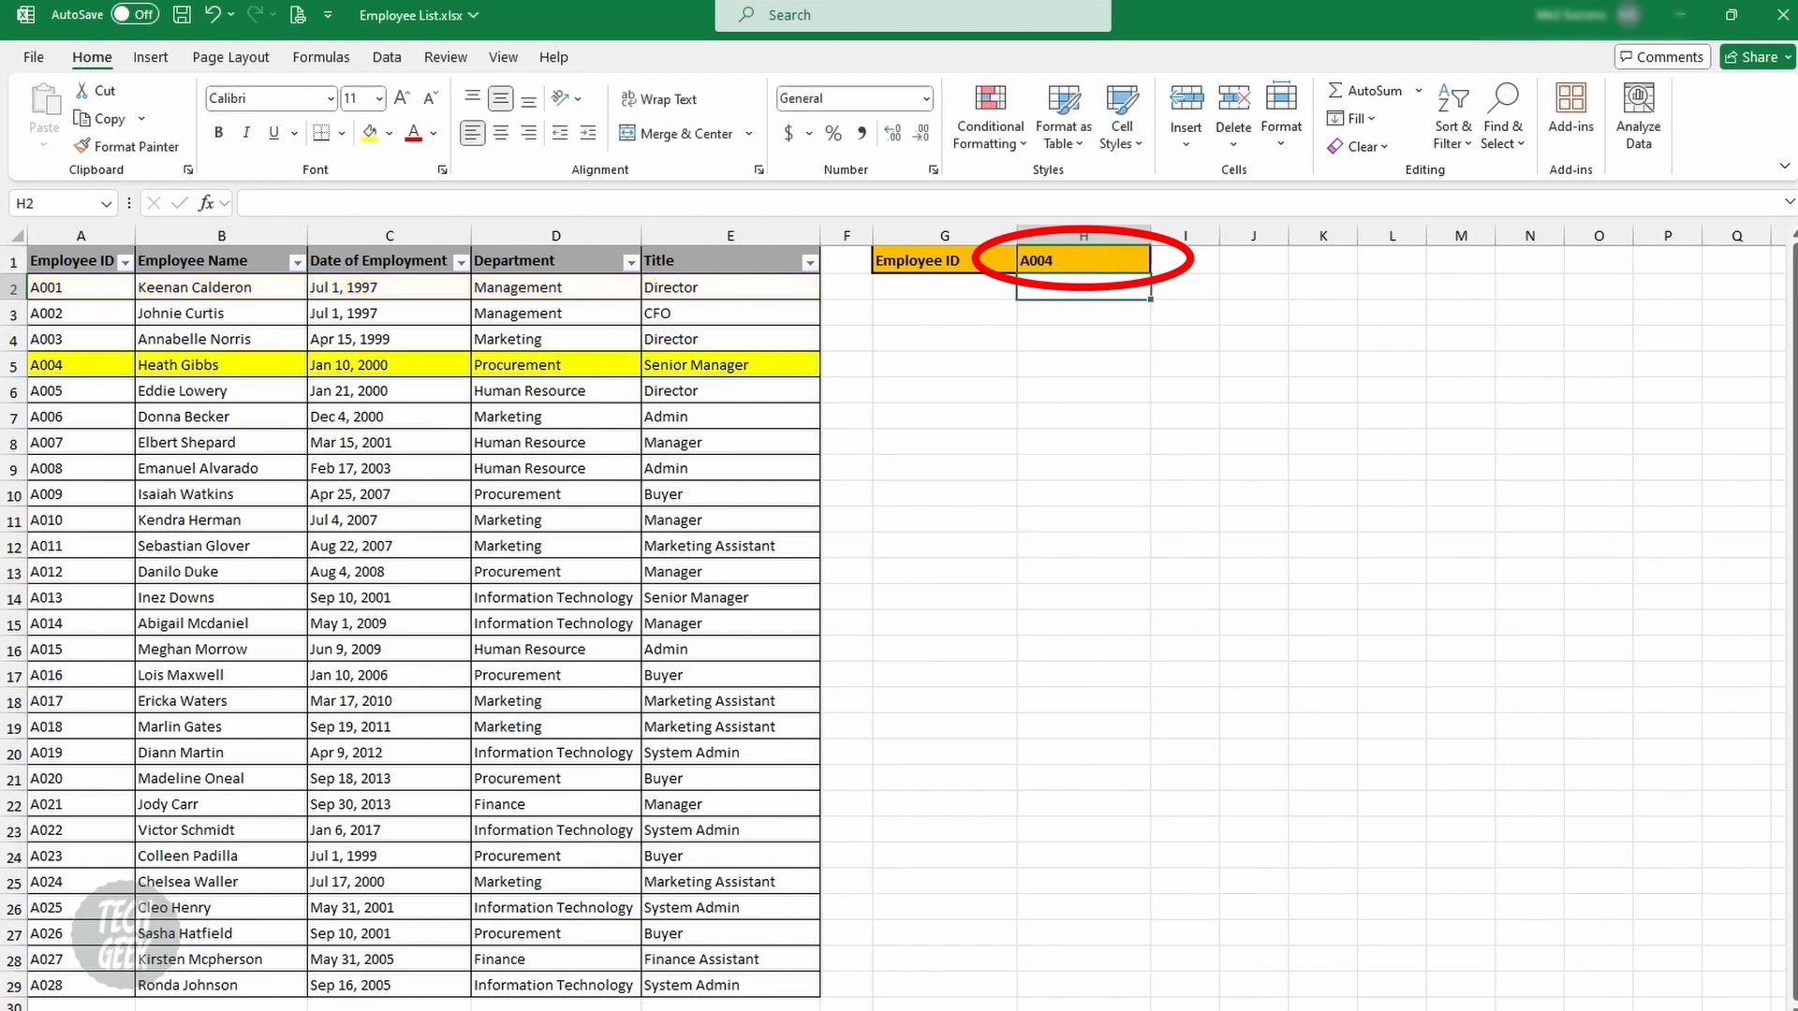
Set the Employee ID criterion in H1 to A008.
{"action": "double_click", "coordinate": [1084, 262]}
{"action": "key", "text": "BackSpace"}
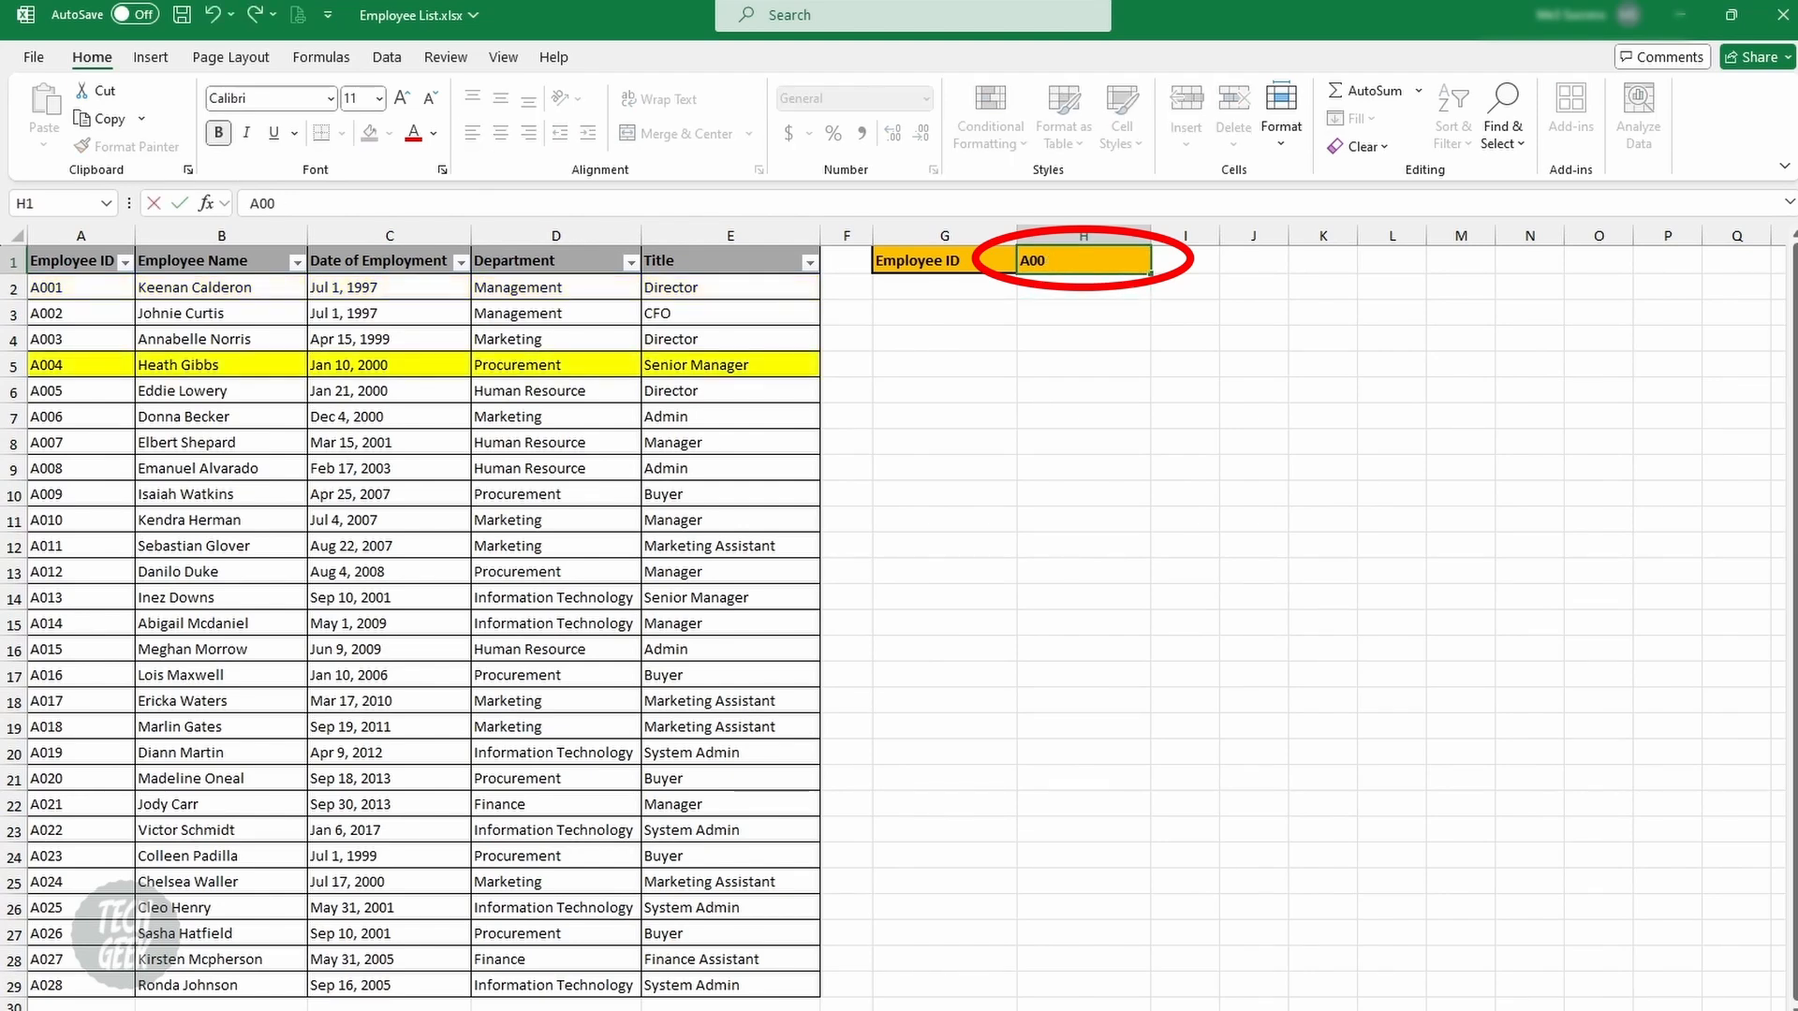
{"action": "type", "text": "8"}
{"action": "key", "text": "Return"}
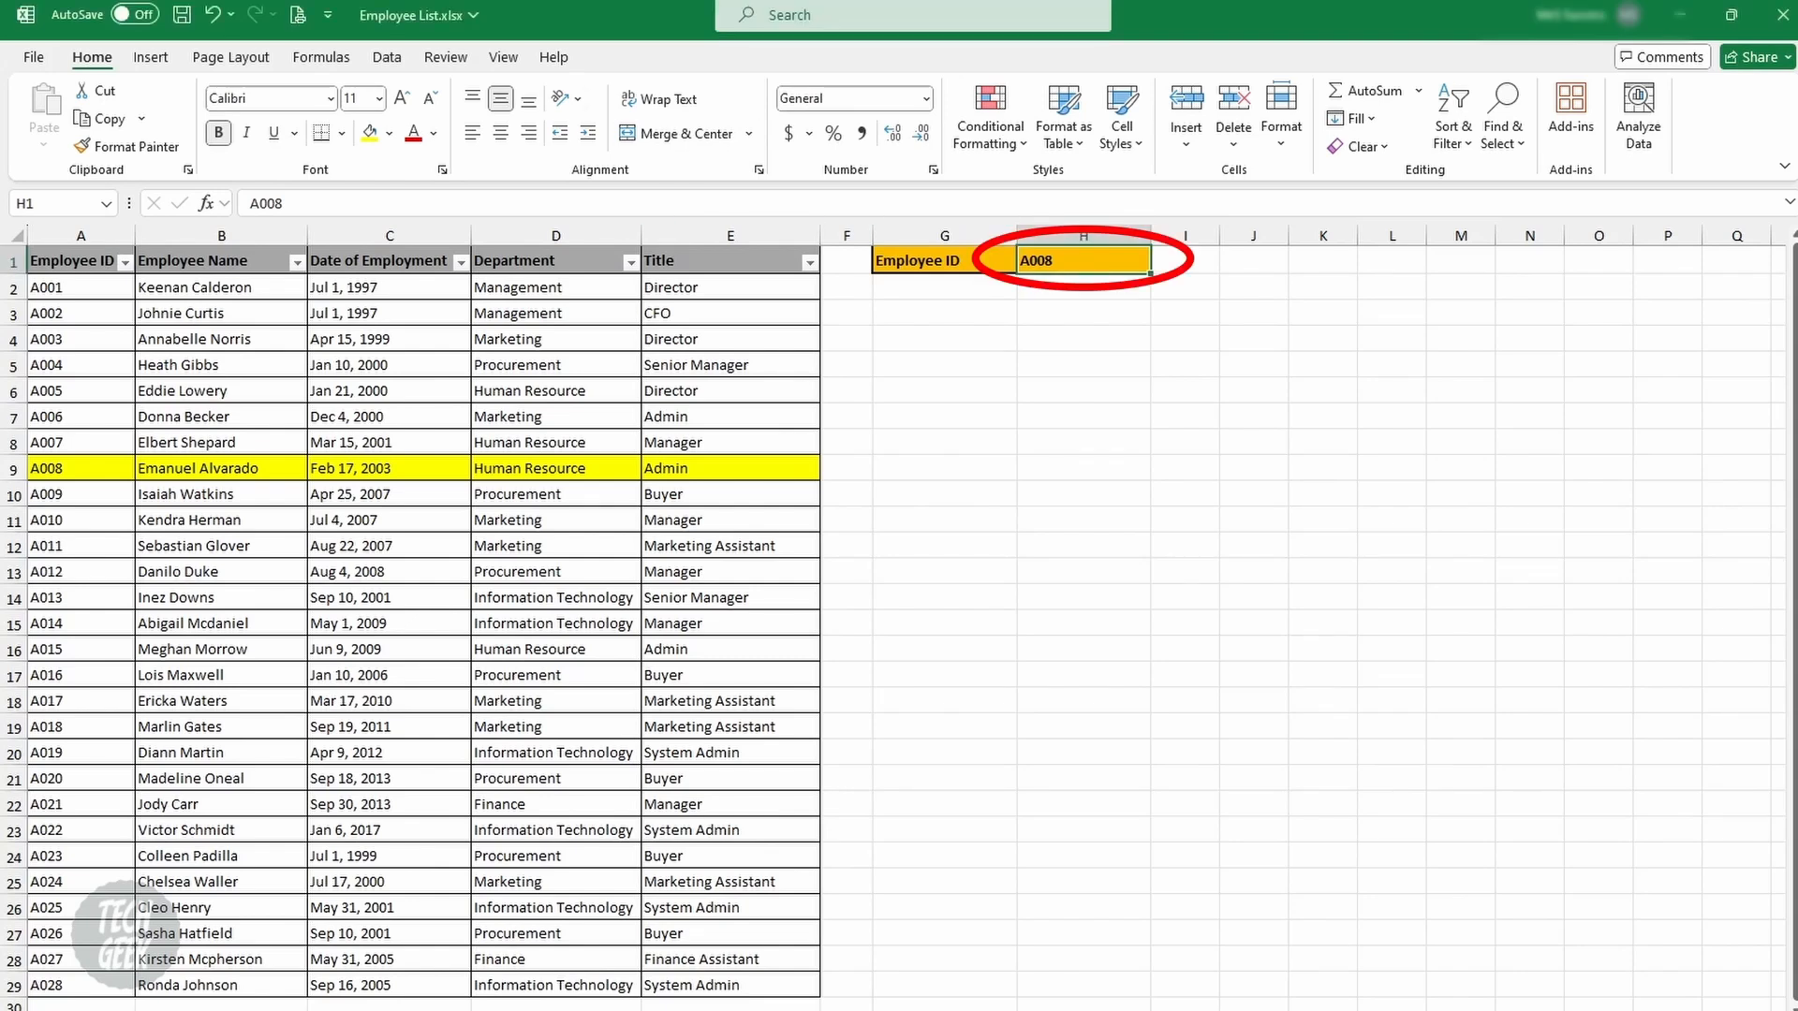
Add list data validation with an in-cell dropdown to H1, sourced from the employee IDs in =$A$2:$A$29.
{"action": "left_click", "coordinate": [387, 57]}
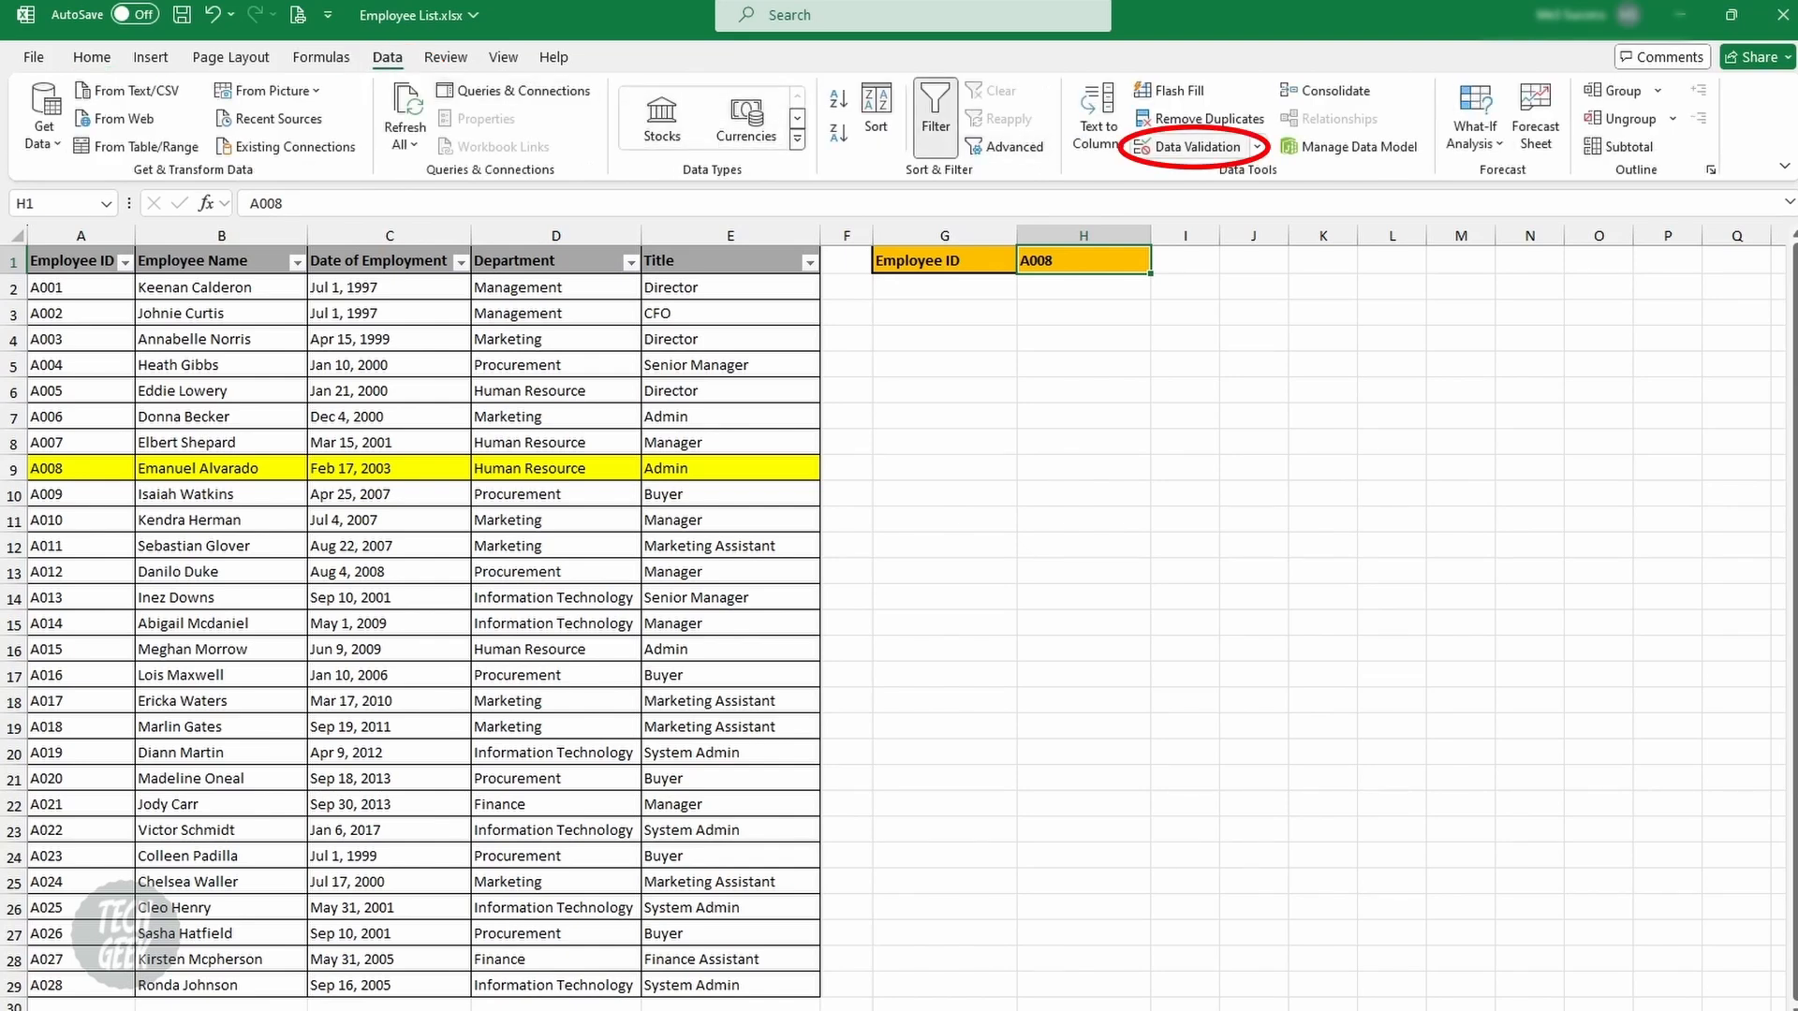
{"action": "left_click", "coordinate": [1197, 147]}
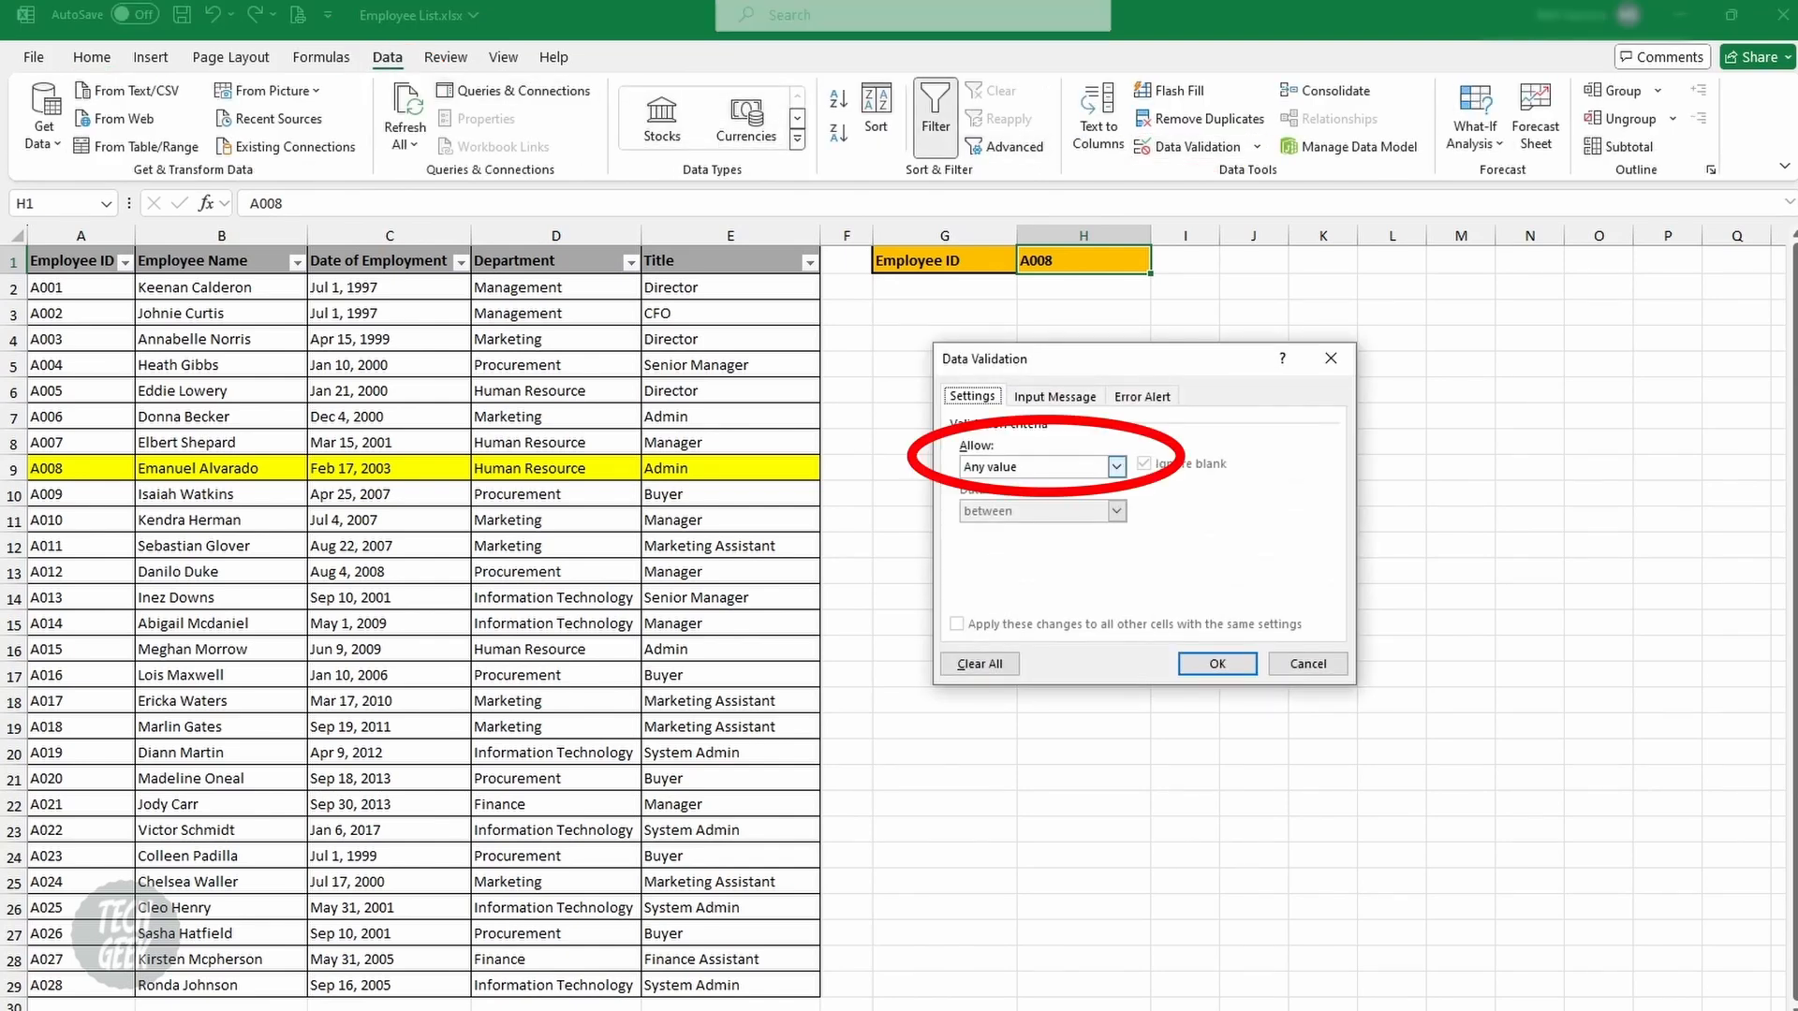
{"action": "left_click", "coordinate": [1116, 466]}
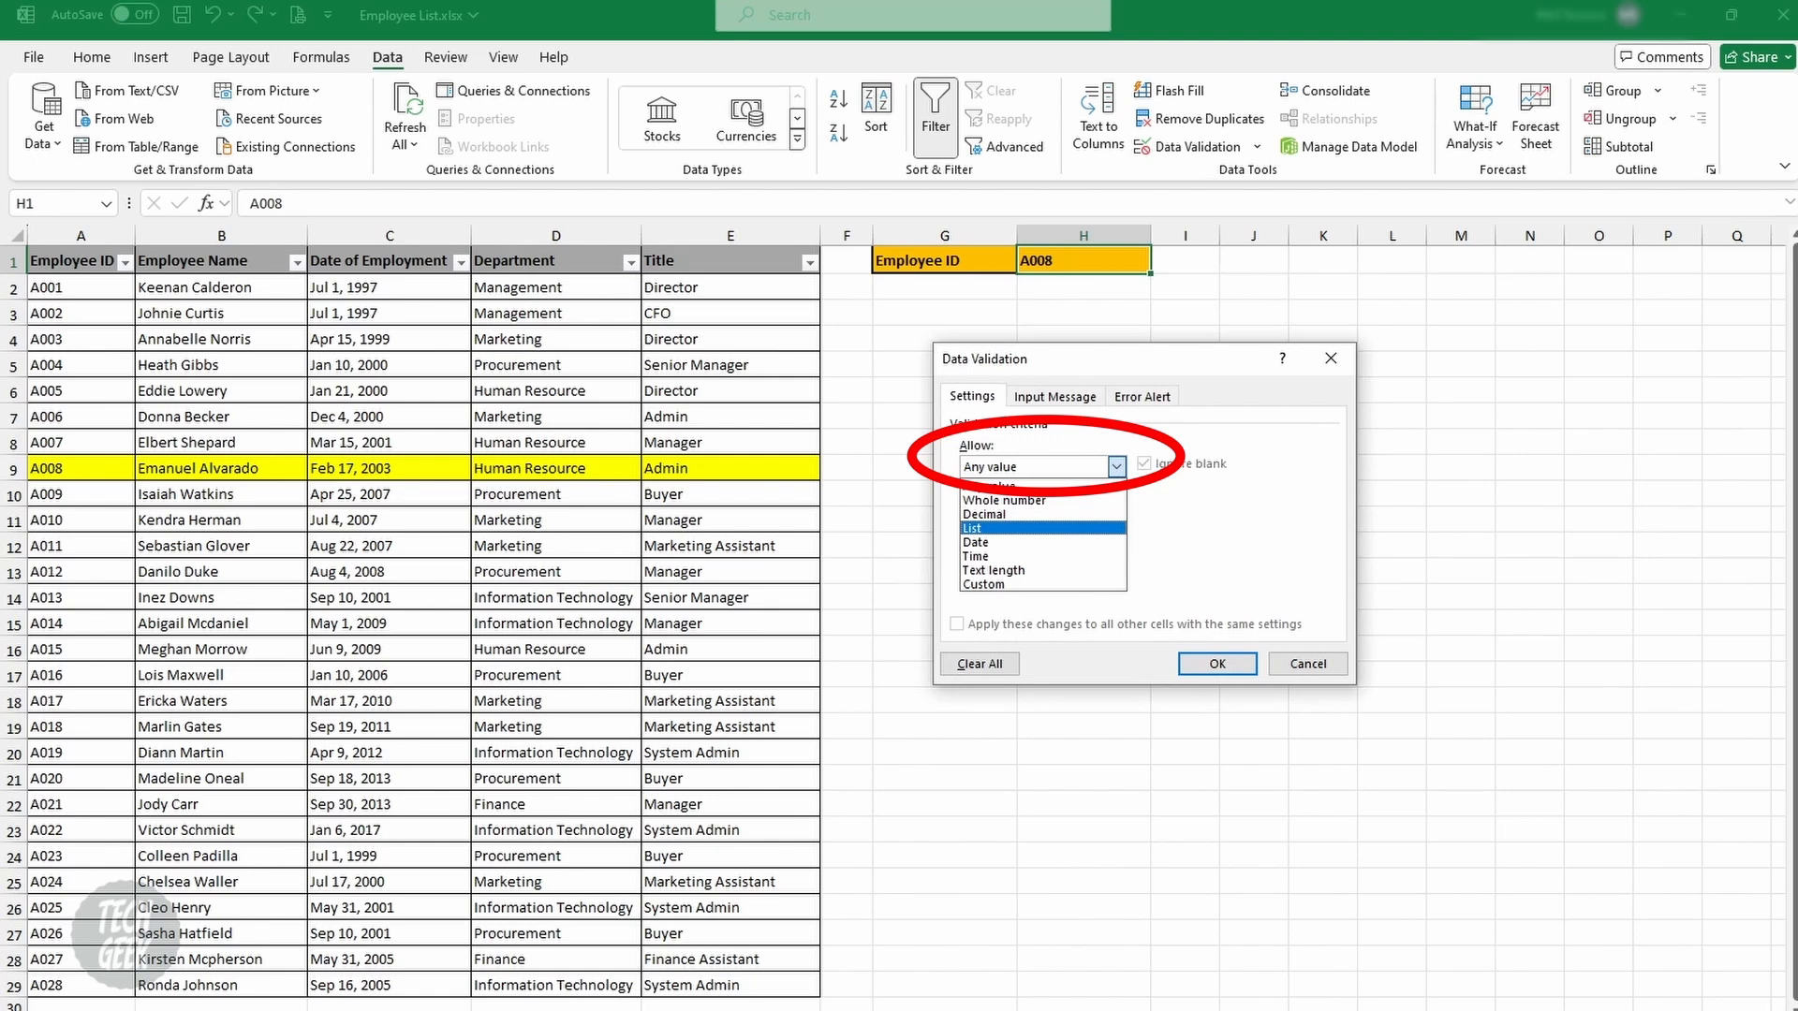
{"action": "left_click", "coordinate": [992, 528]}
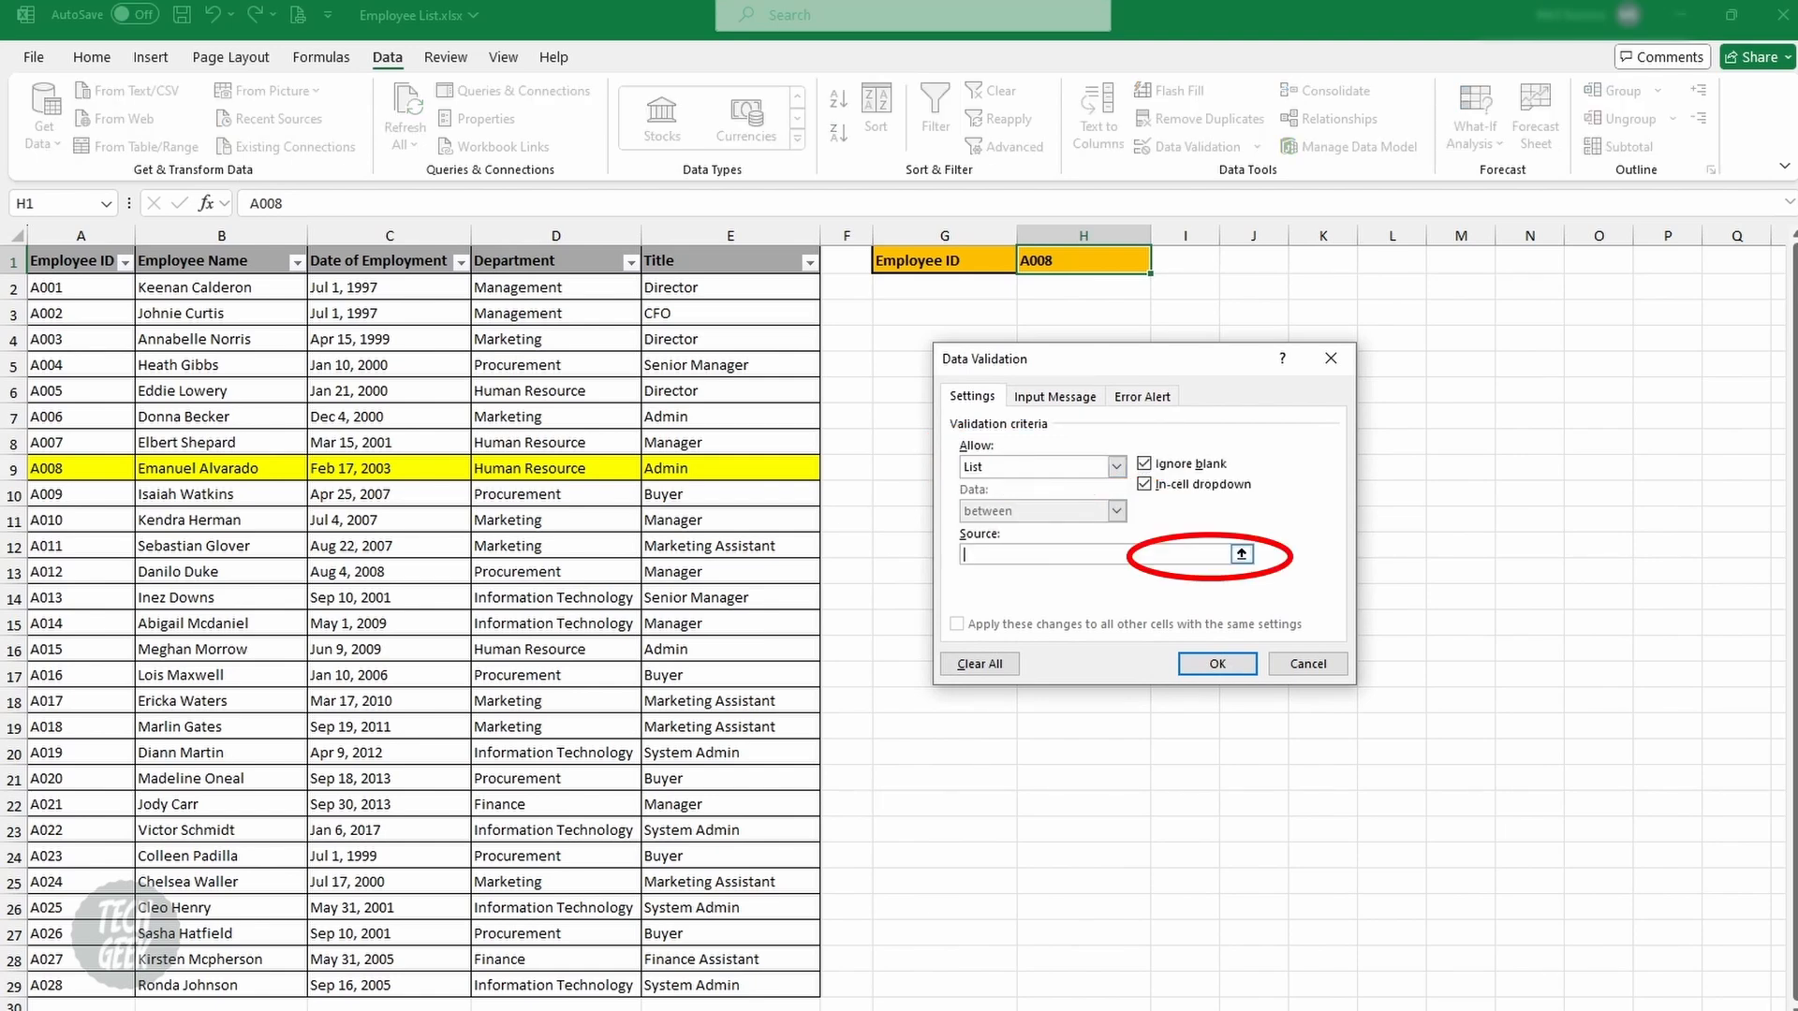
{"action": "left_click", "coordinate": [1241, 553]}
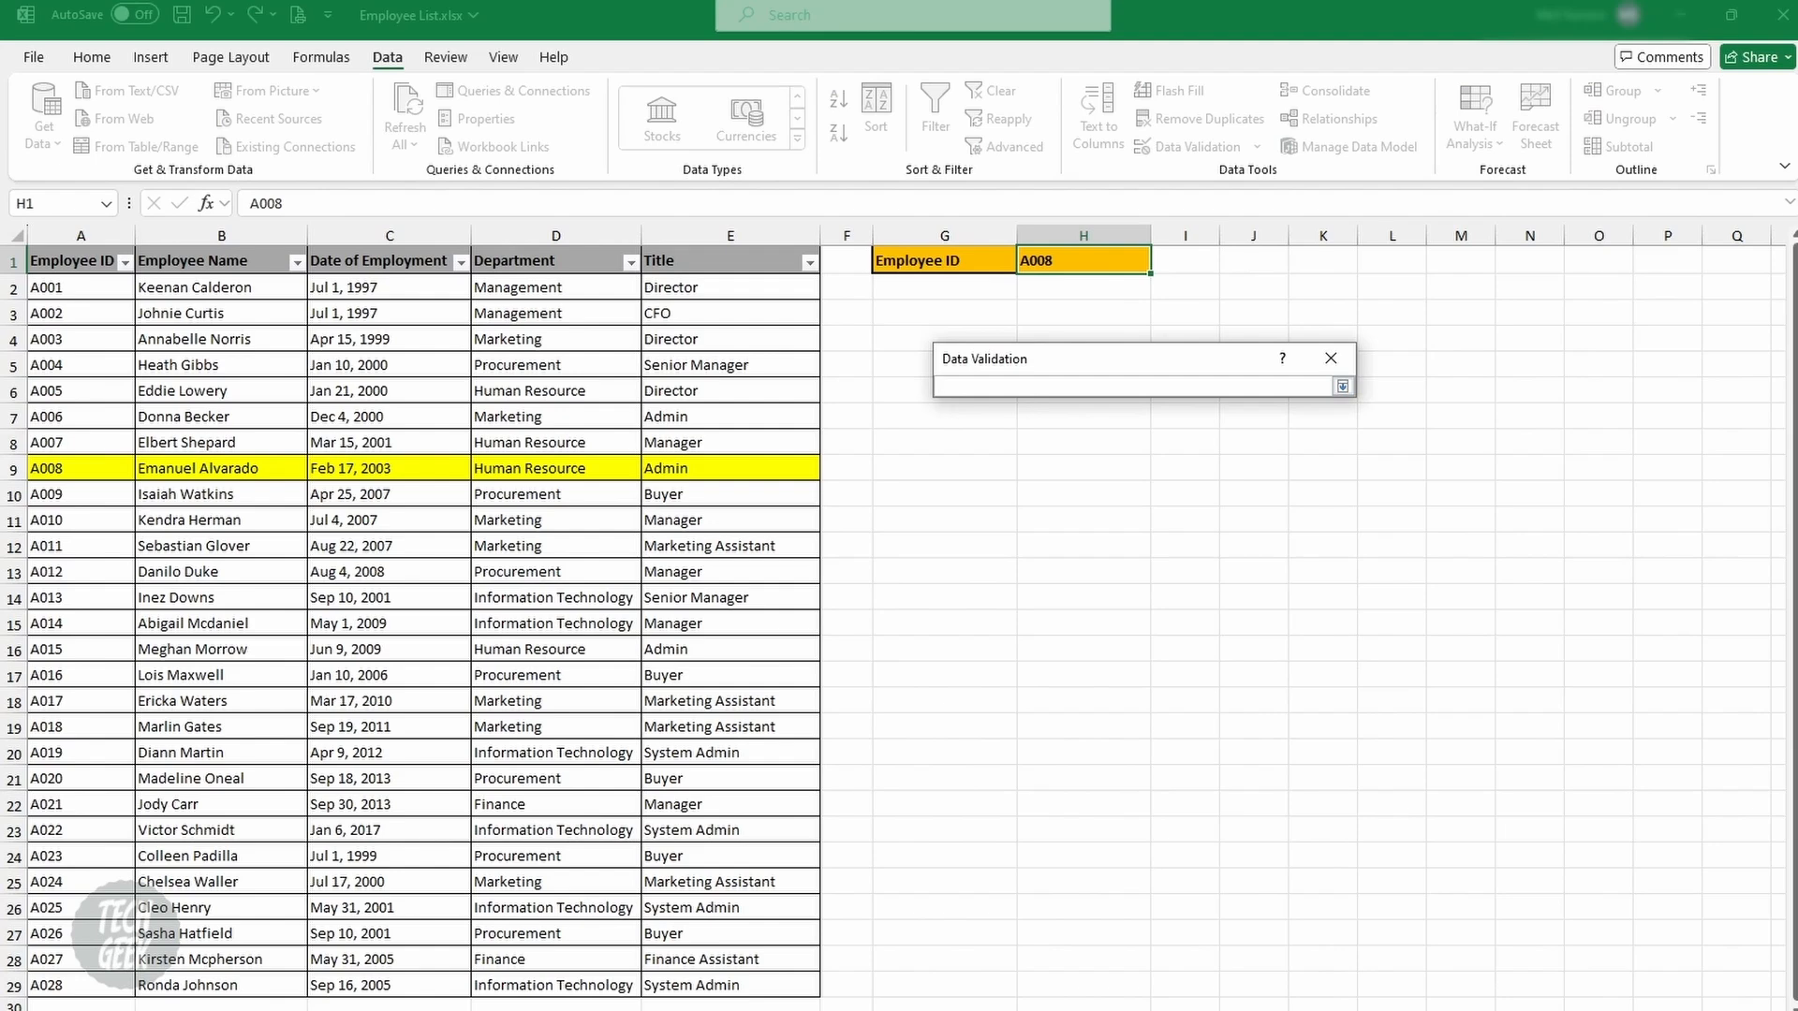
{"action": "left_click_drag", "start_coordinate": [85, 287], "coordinate": [84, 985]}
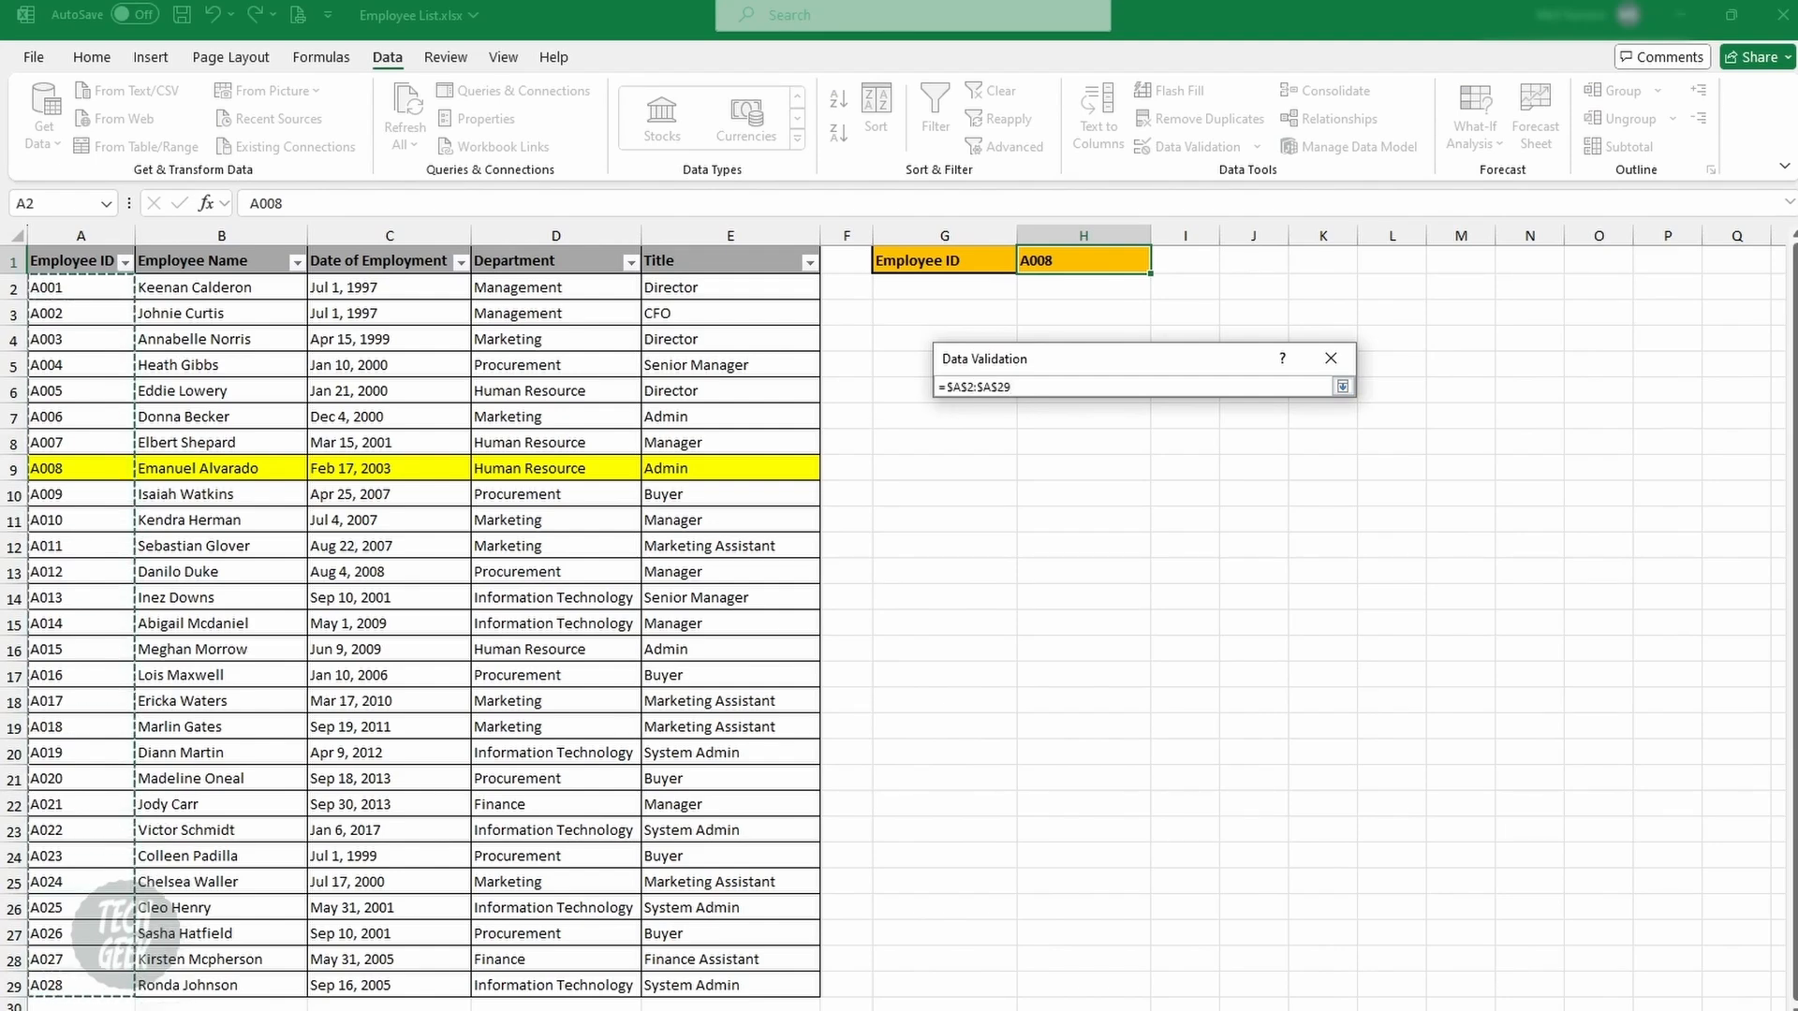
{"action": "key", "text": "Return"}
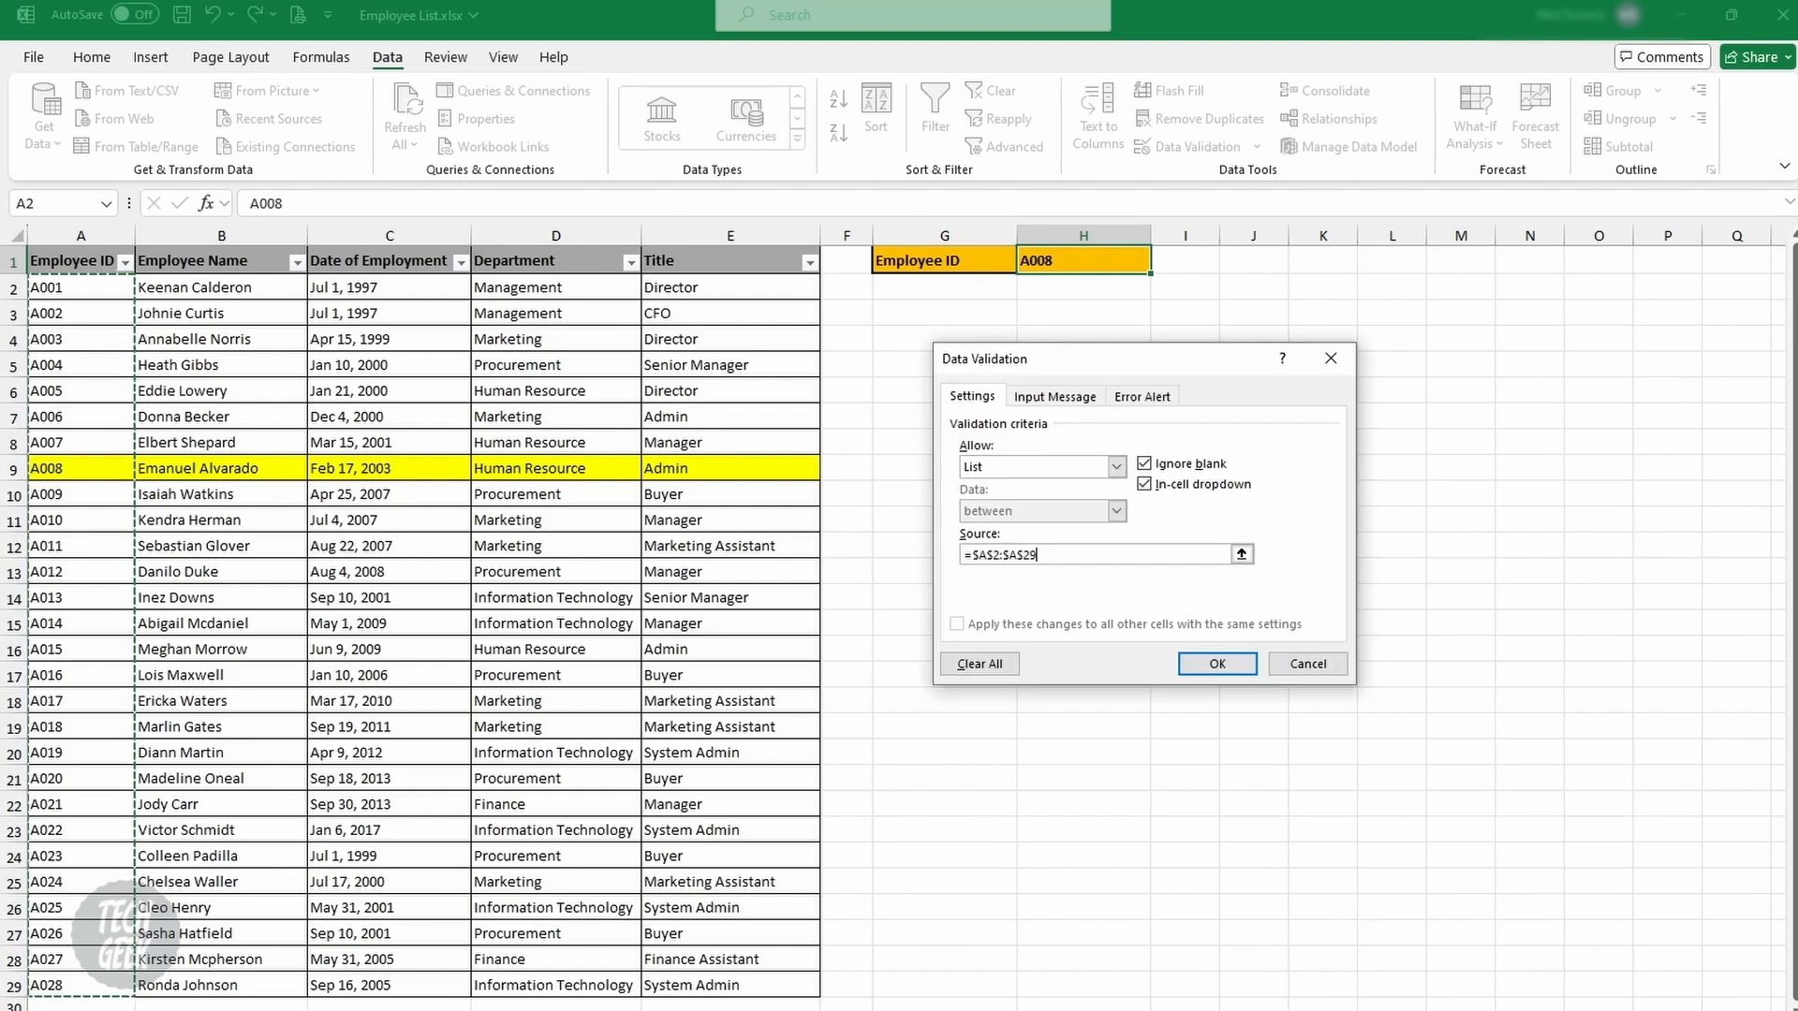
{"action": "key", "text": "Return"}
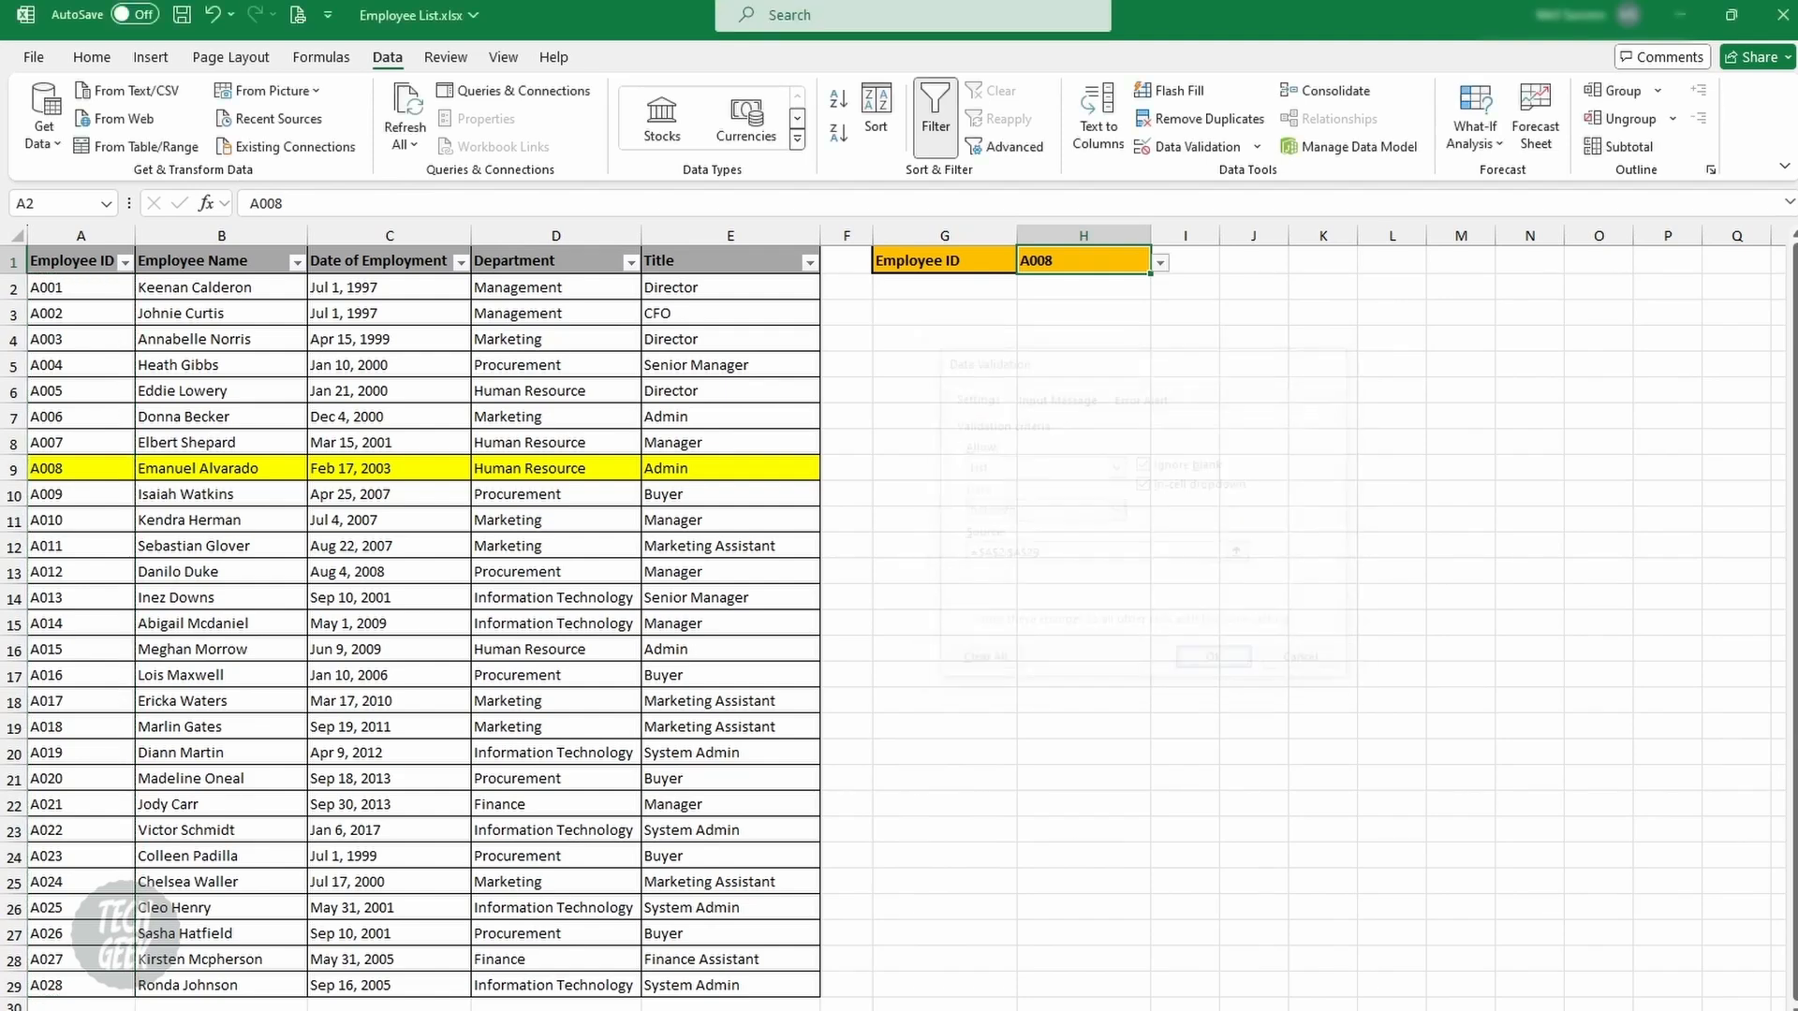
Choose A011 from the Employee ID dropdown in H1.
{"action": "left_click", "coordinate": [1160, 264]}
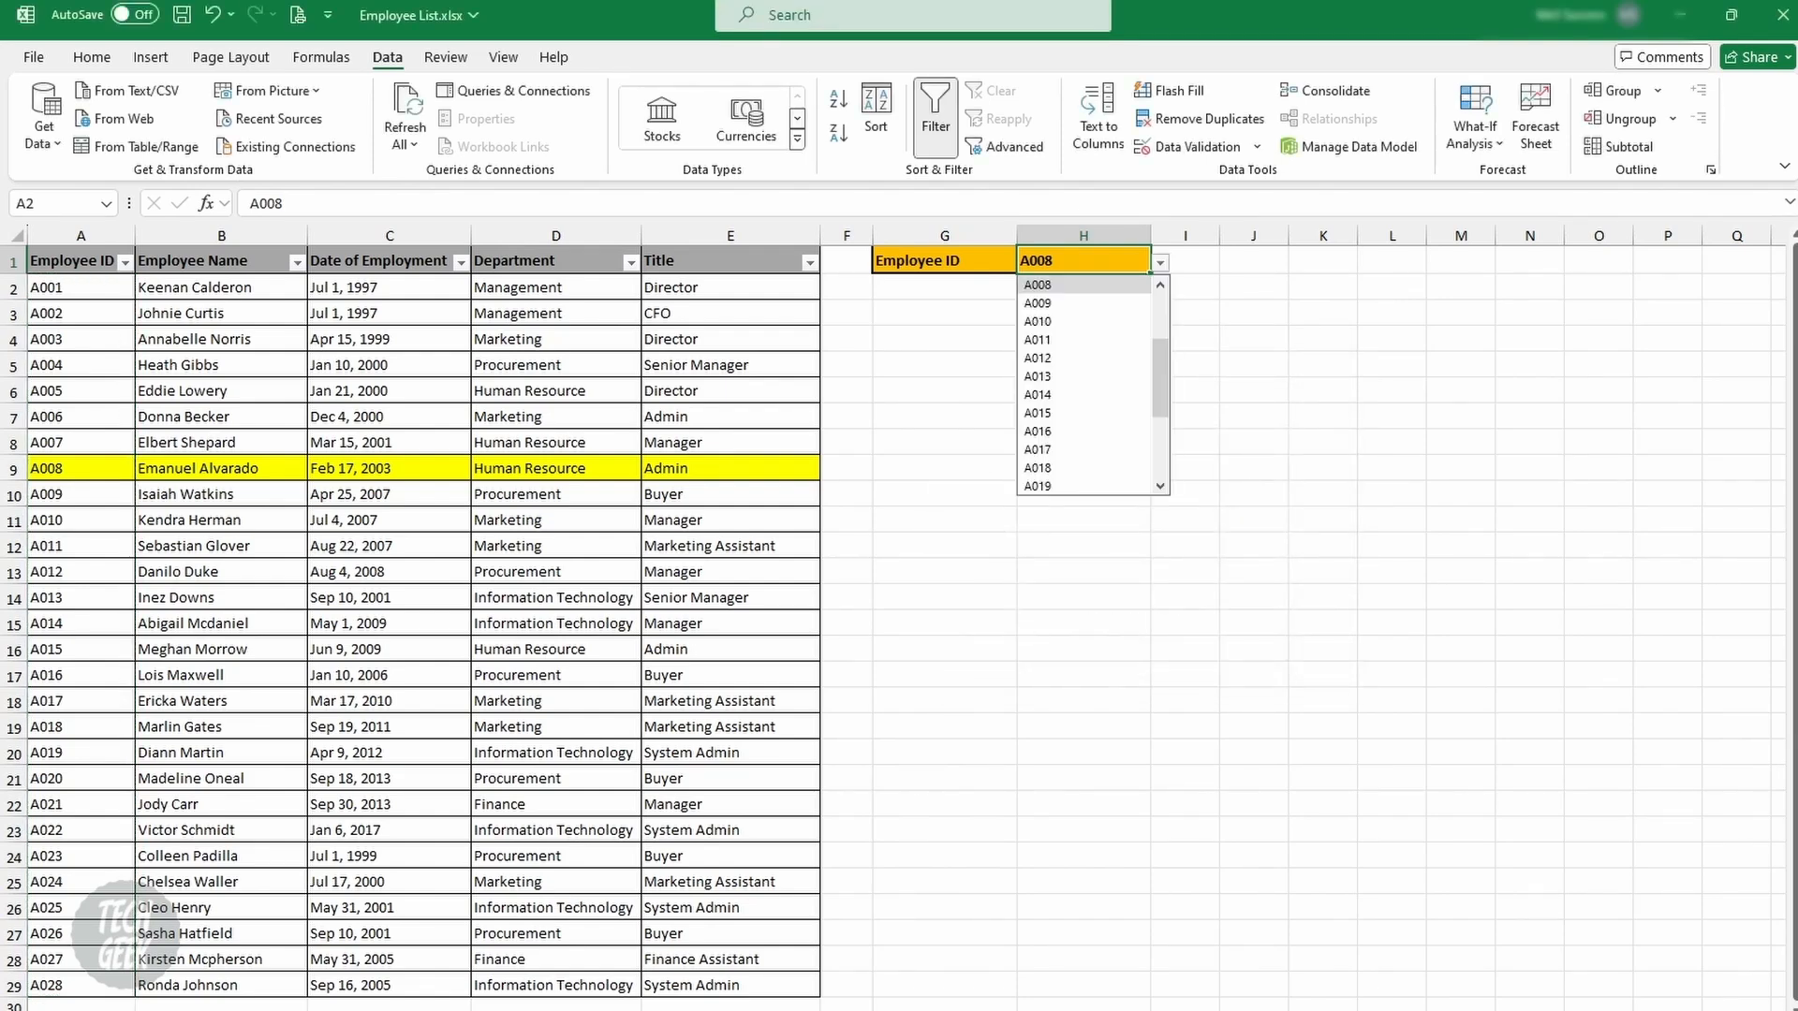
{"action": "left_click", "coordinate": [1095, 340]}
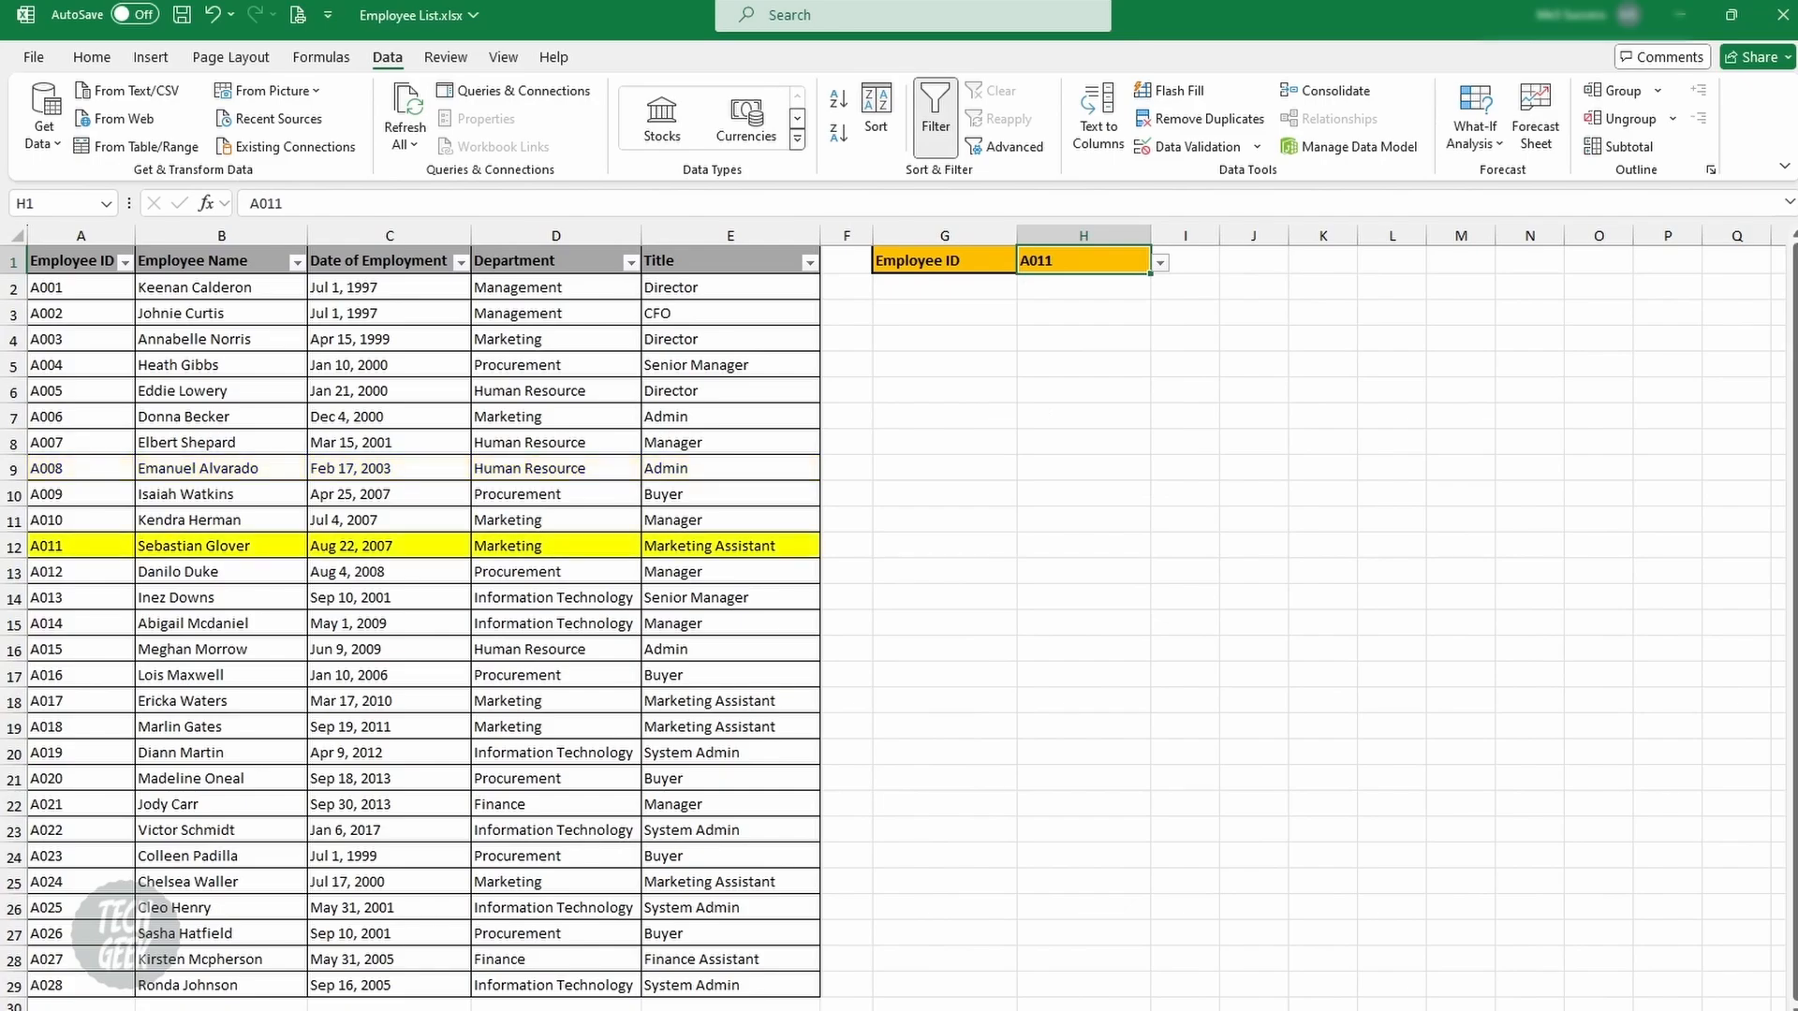
{"action": "key", "text": "alt+Down"}
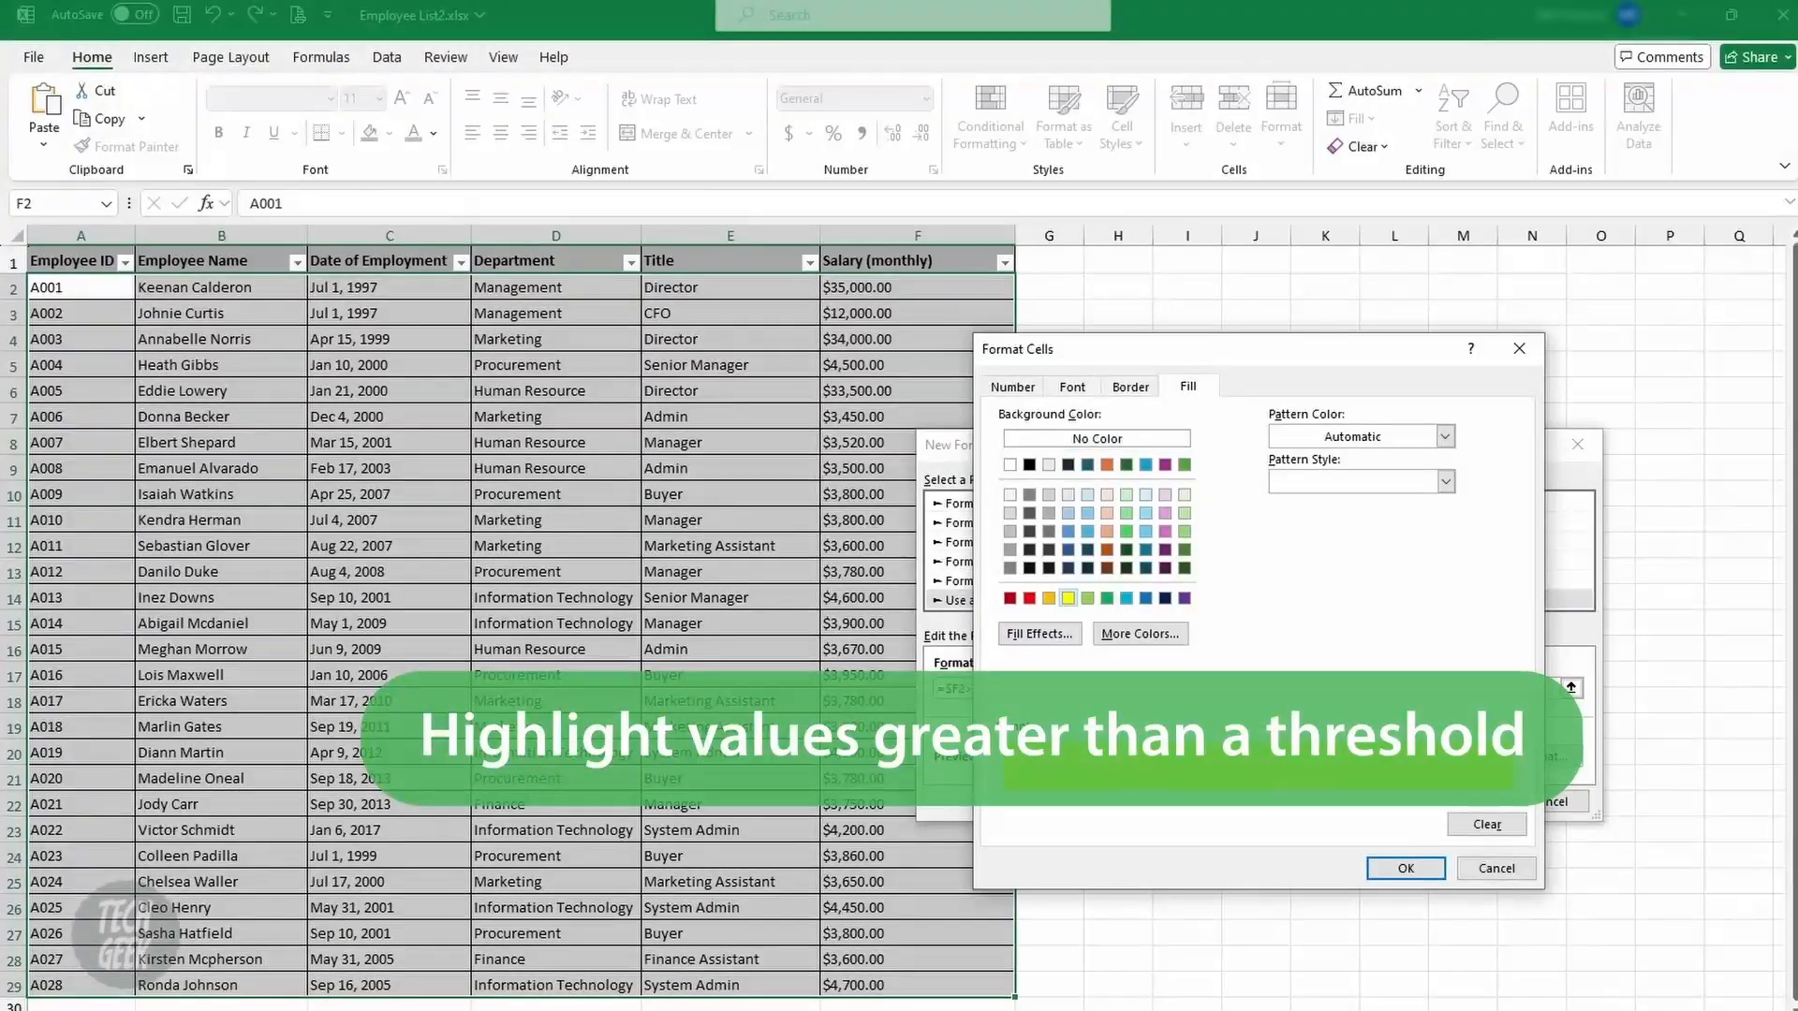
{"action": "key", "text": "Return"}
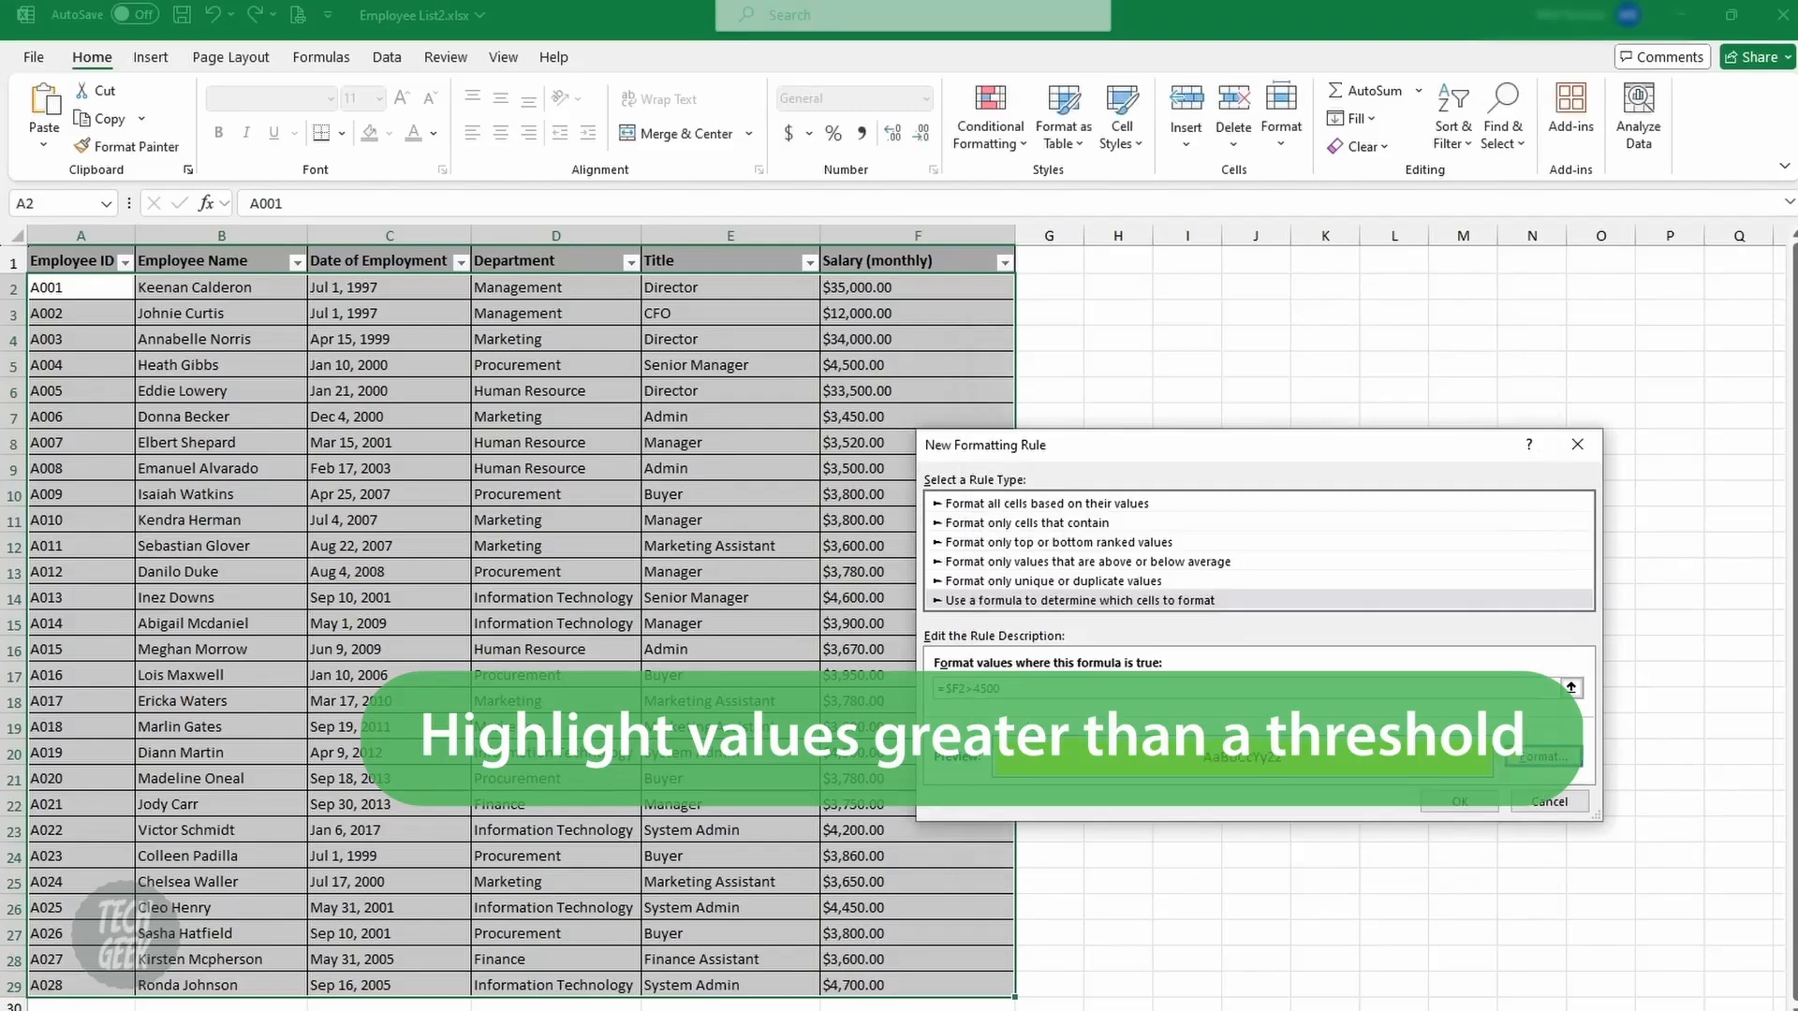
{"action": "key", "text": "Return"}
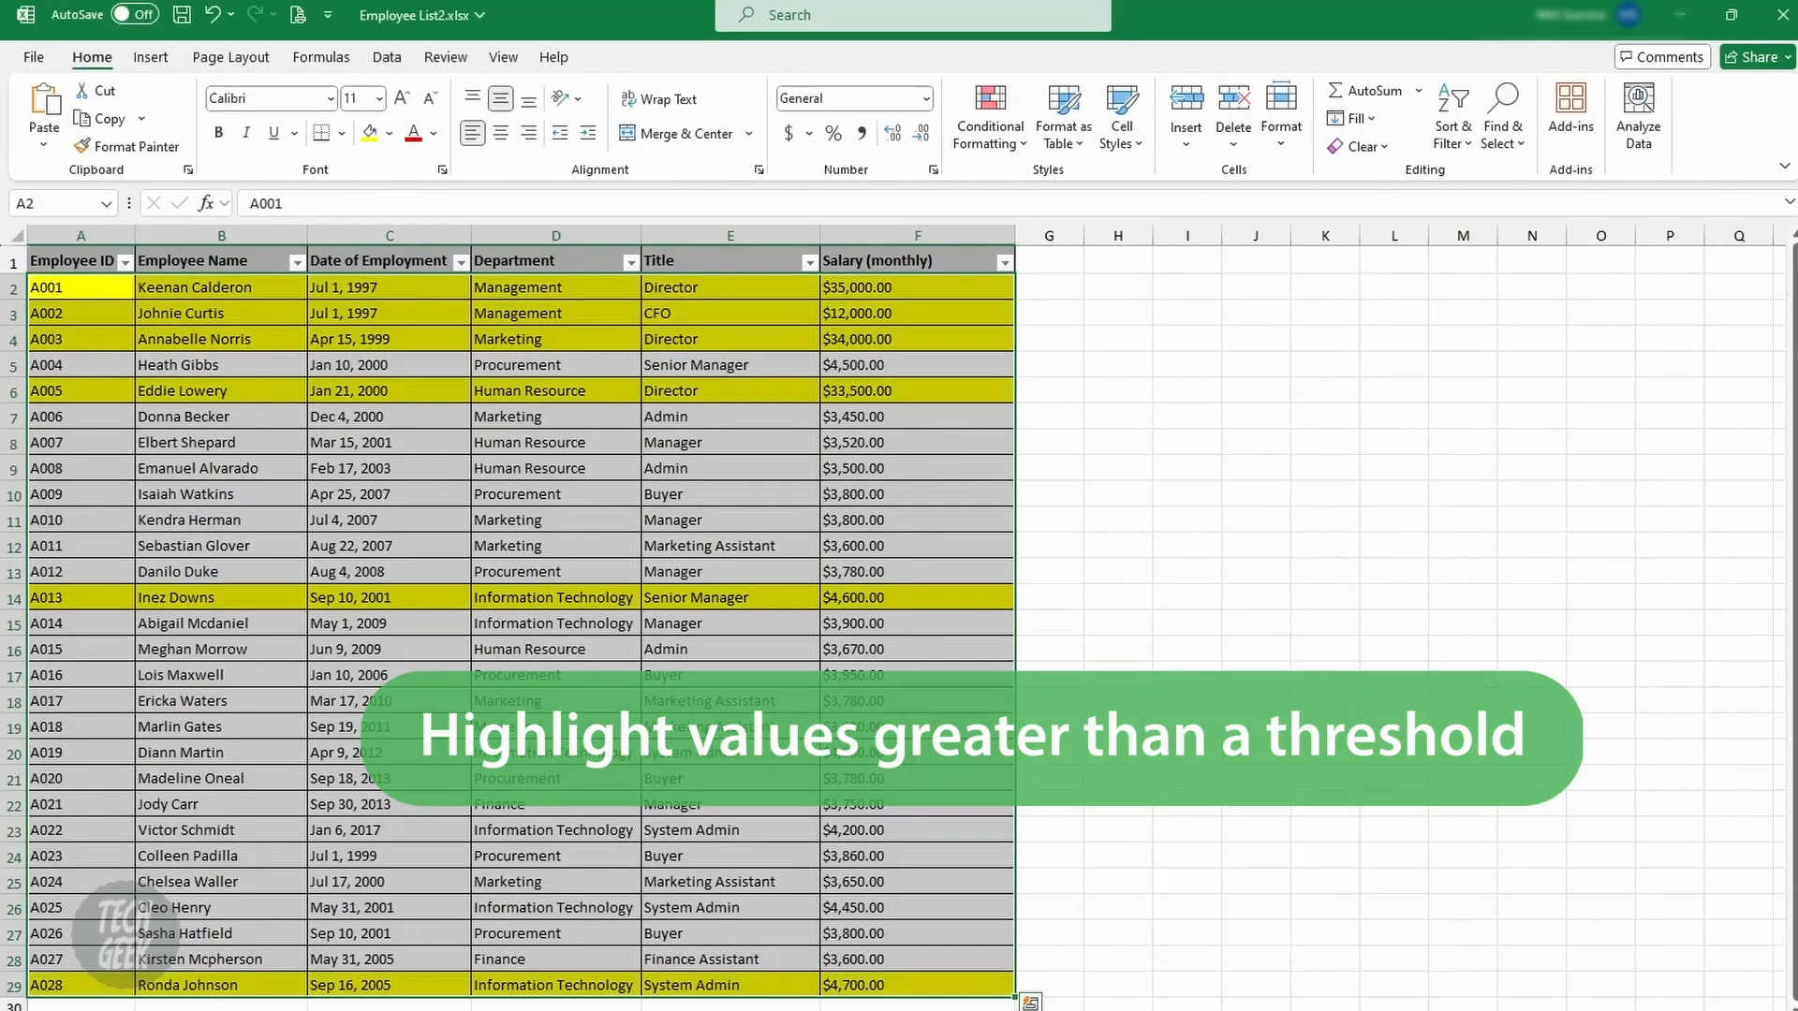
{"action": "left_click", "coordinate": [1068, 701]}
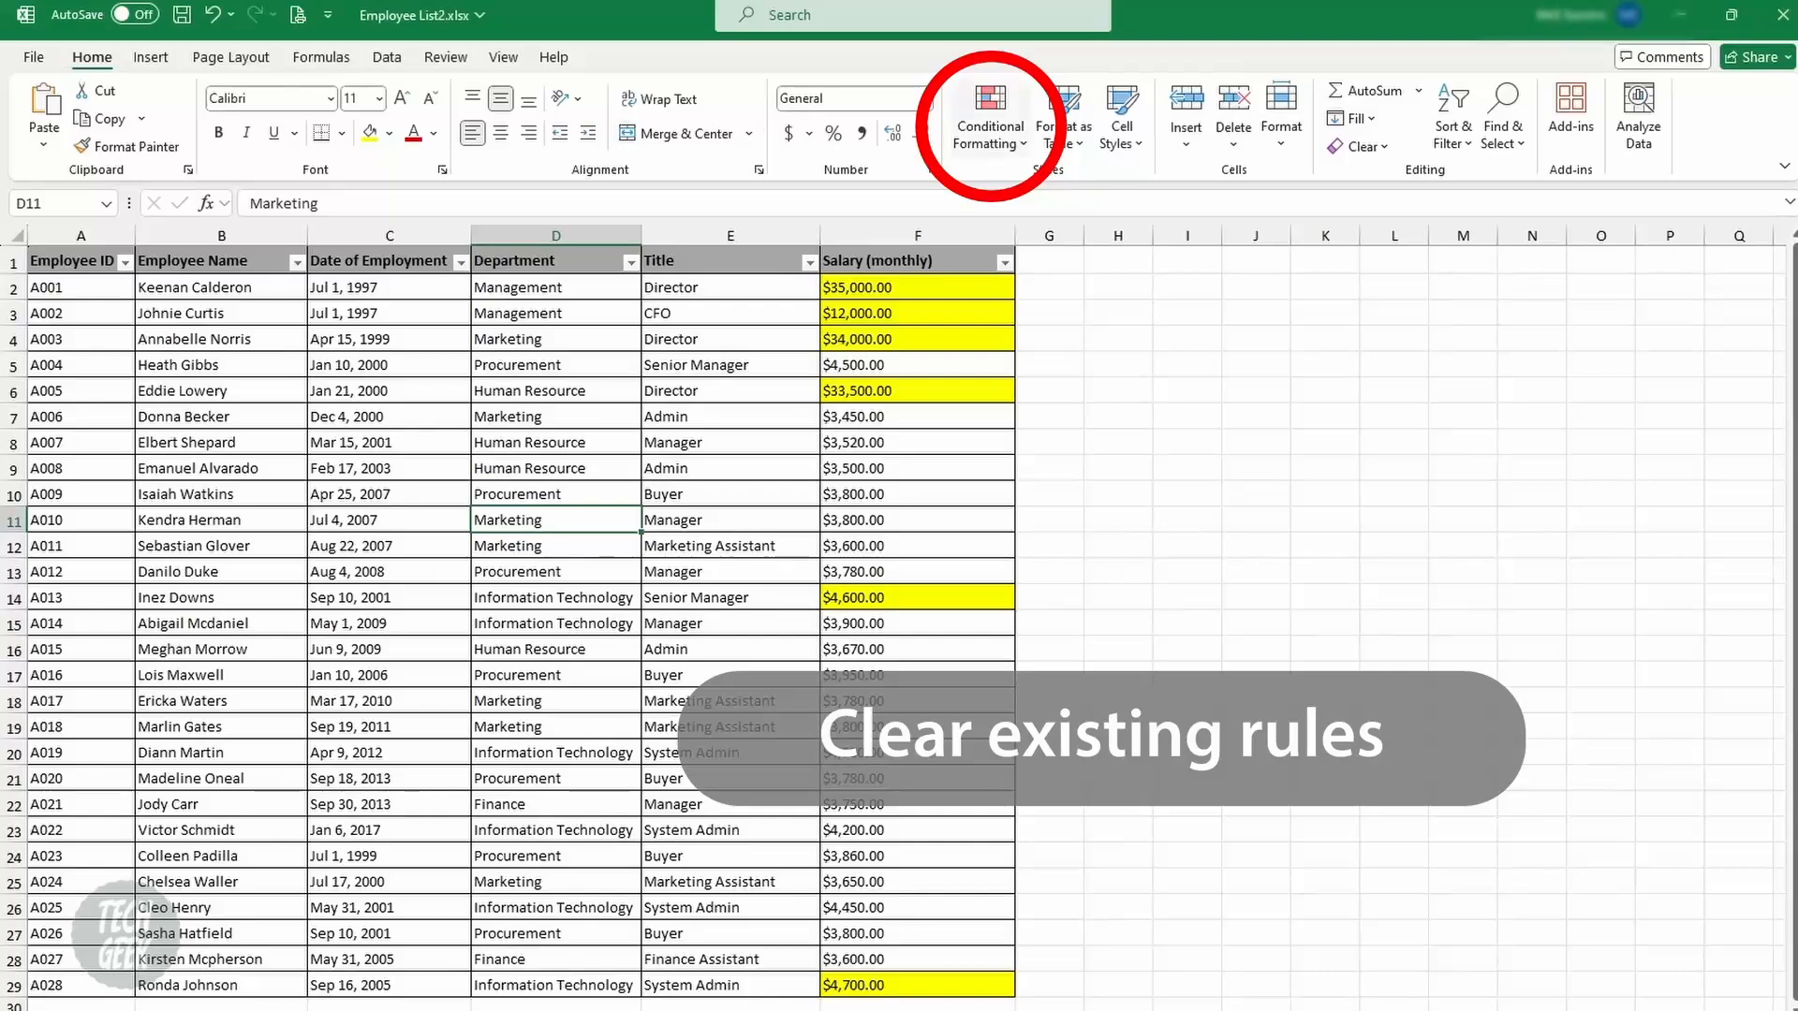
{"action": "left_click", "coordinate": [990, 118]}
{"action": "mouse_move", "coordinate": [1024, 439]}
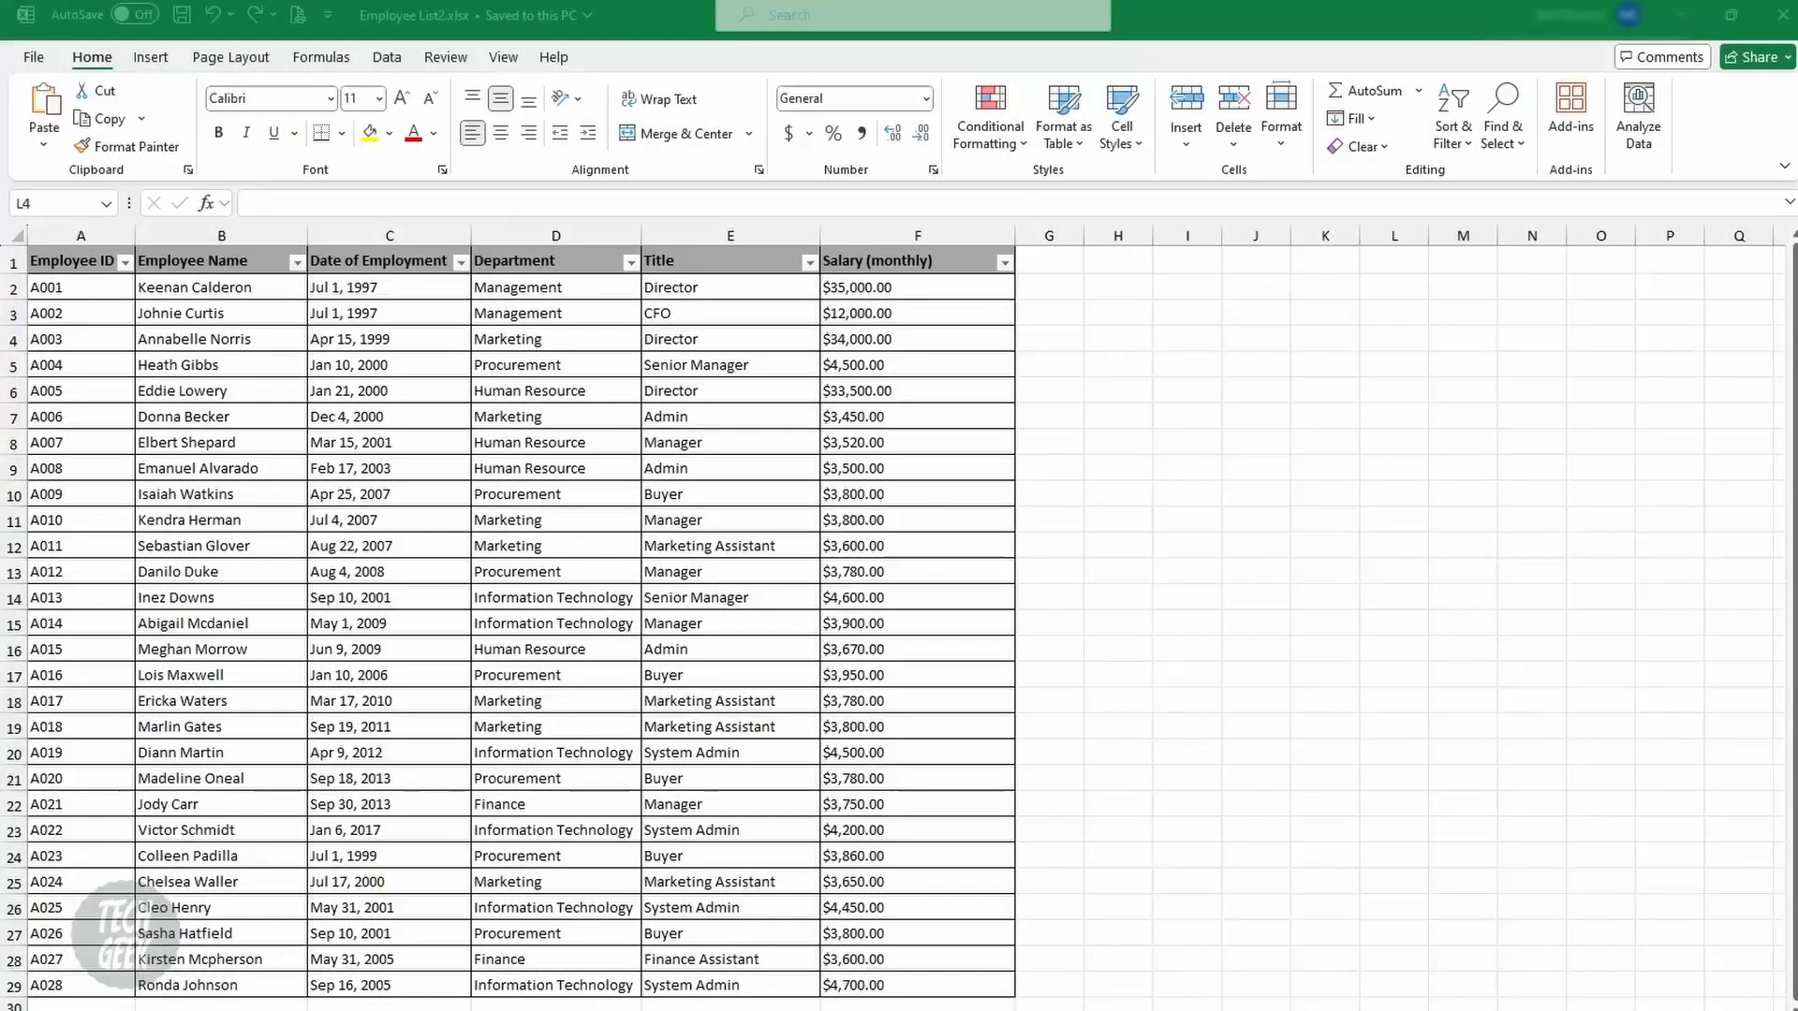
Set up a conditional formatting rule for the monthly salaries in F2:F29 that targets cell values greater than 4500.
{"action": "left_click_drag", "start_coordinate": [918, 288], "coordinate": [917, 985]}
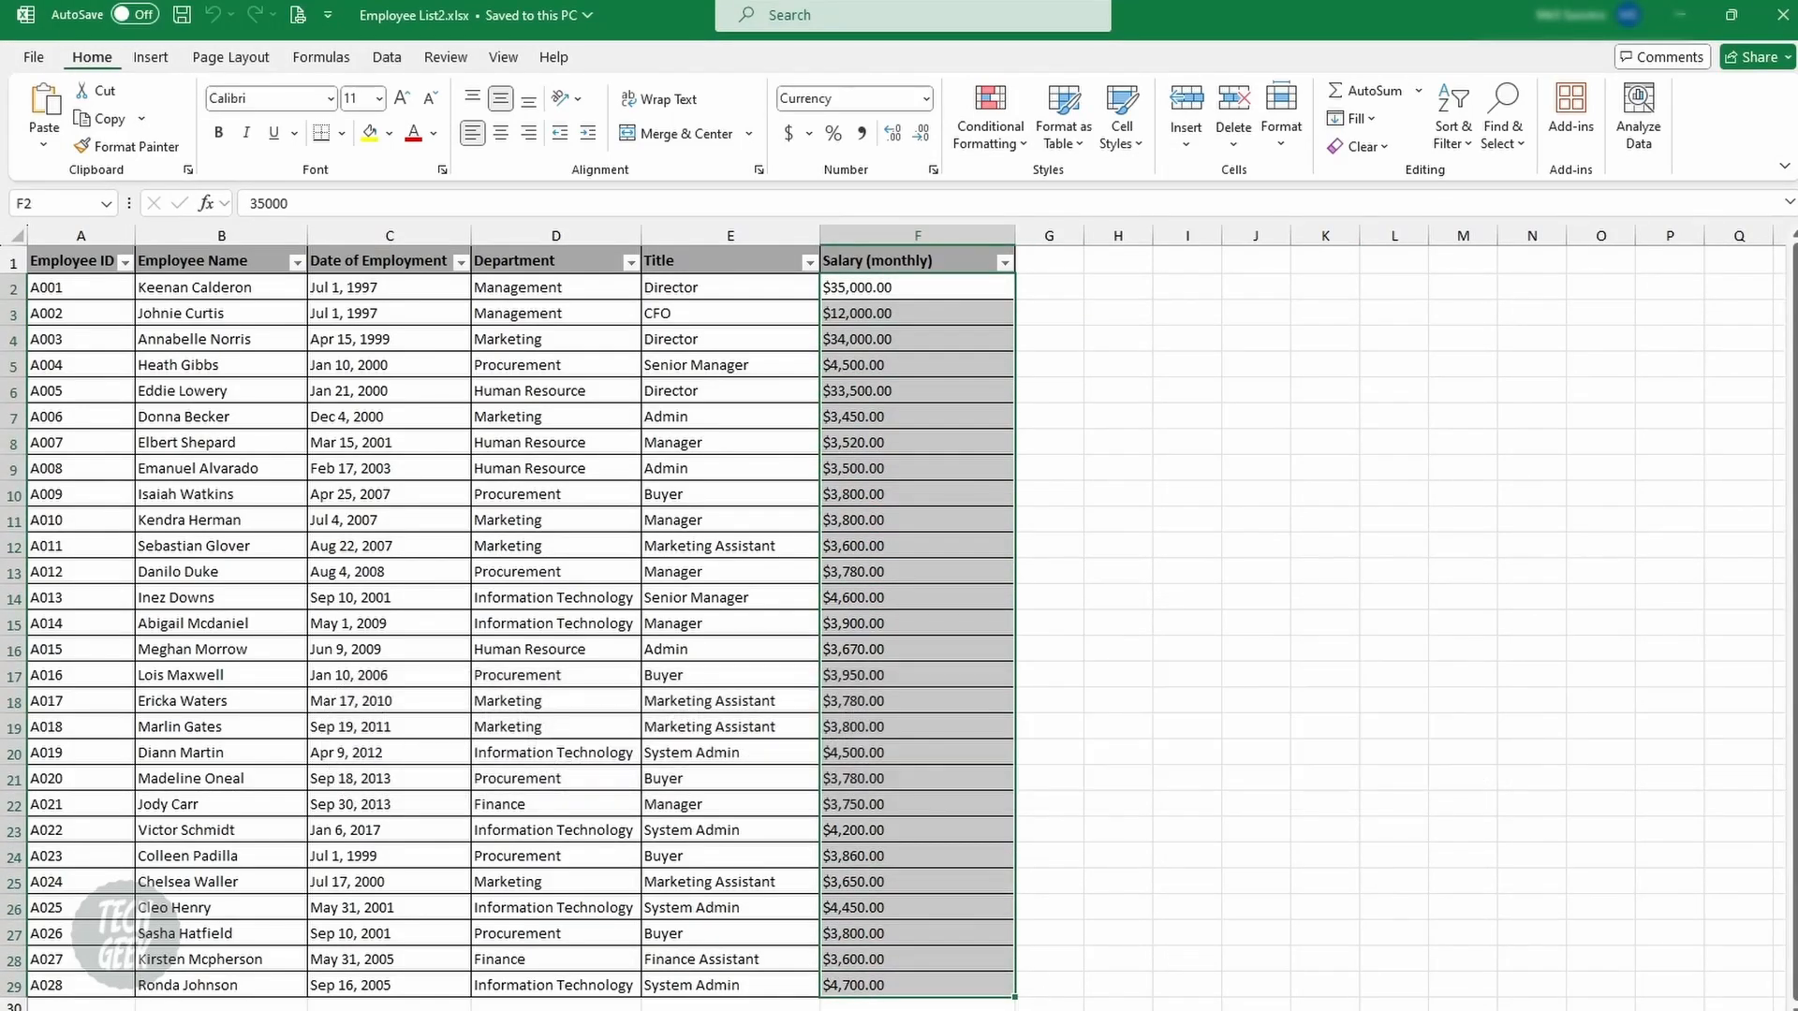
{"action": "left_click", "coordinate": [990, 120]}
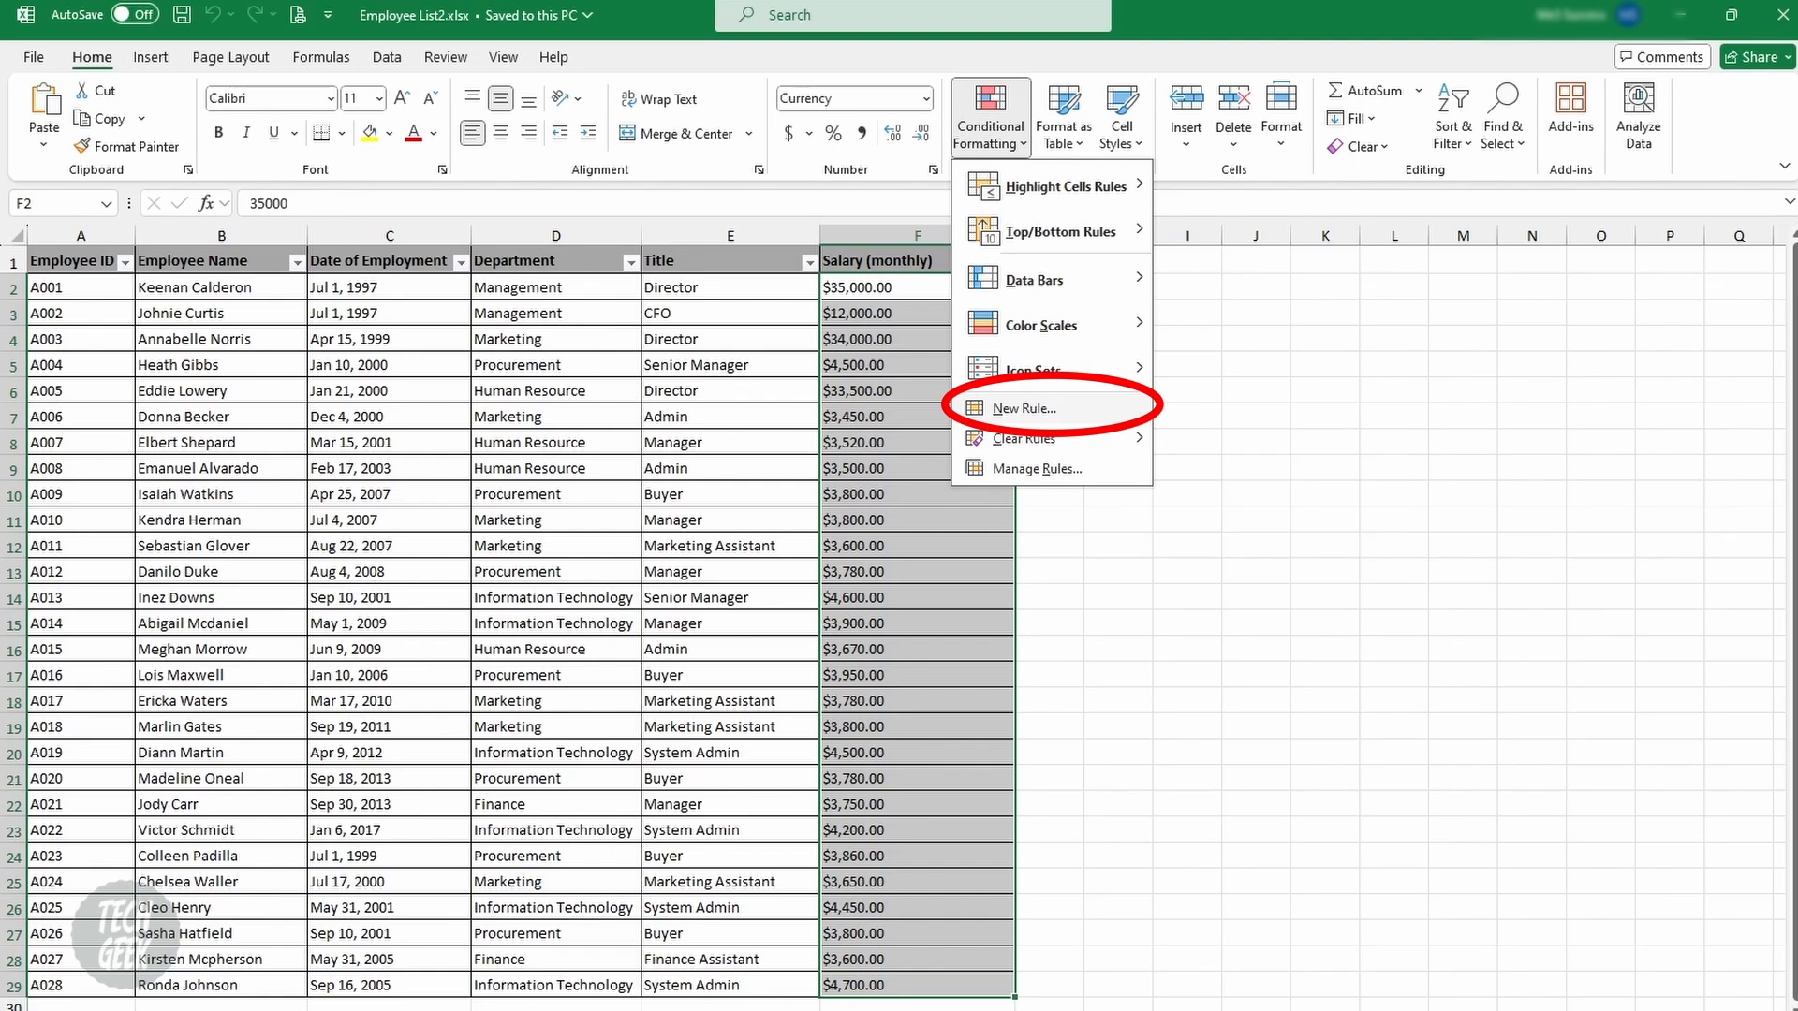
{"action": "left_click", "coordinate": [1024, 408]}
{"action": "left_click", "coordinate": [1027, 593]}
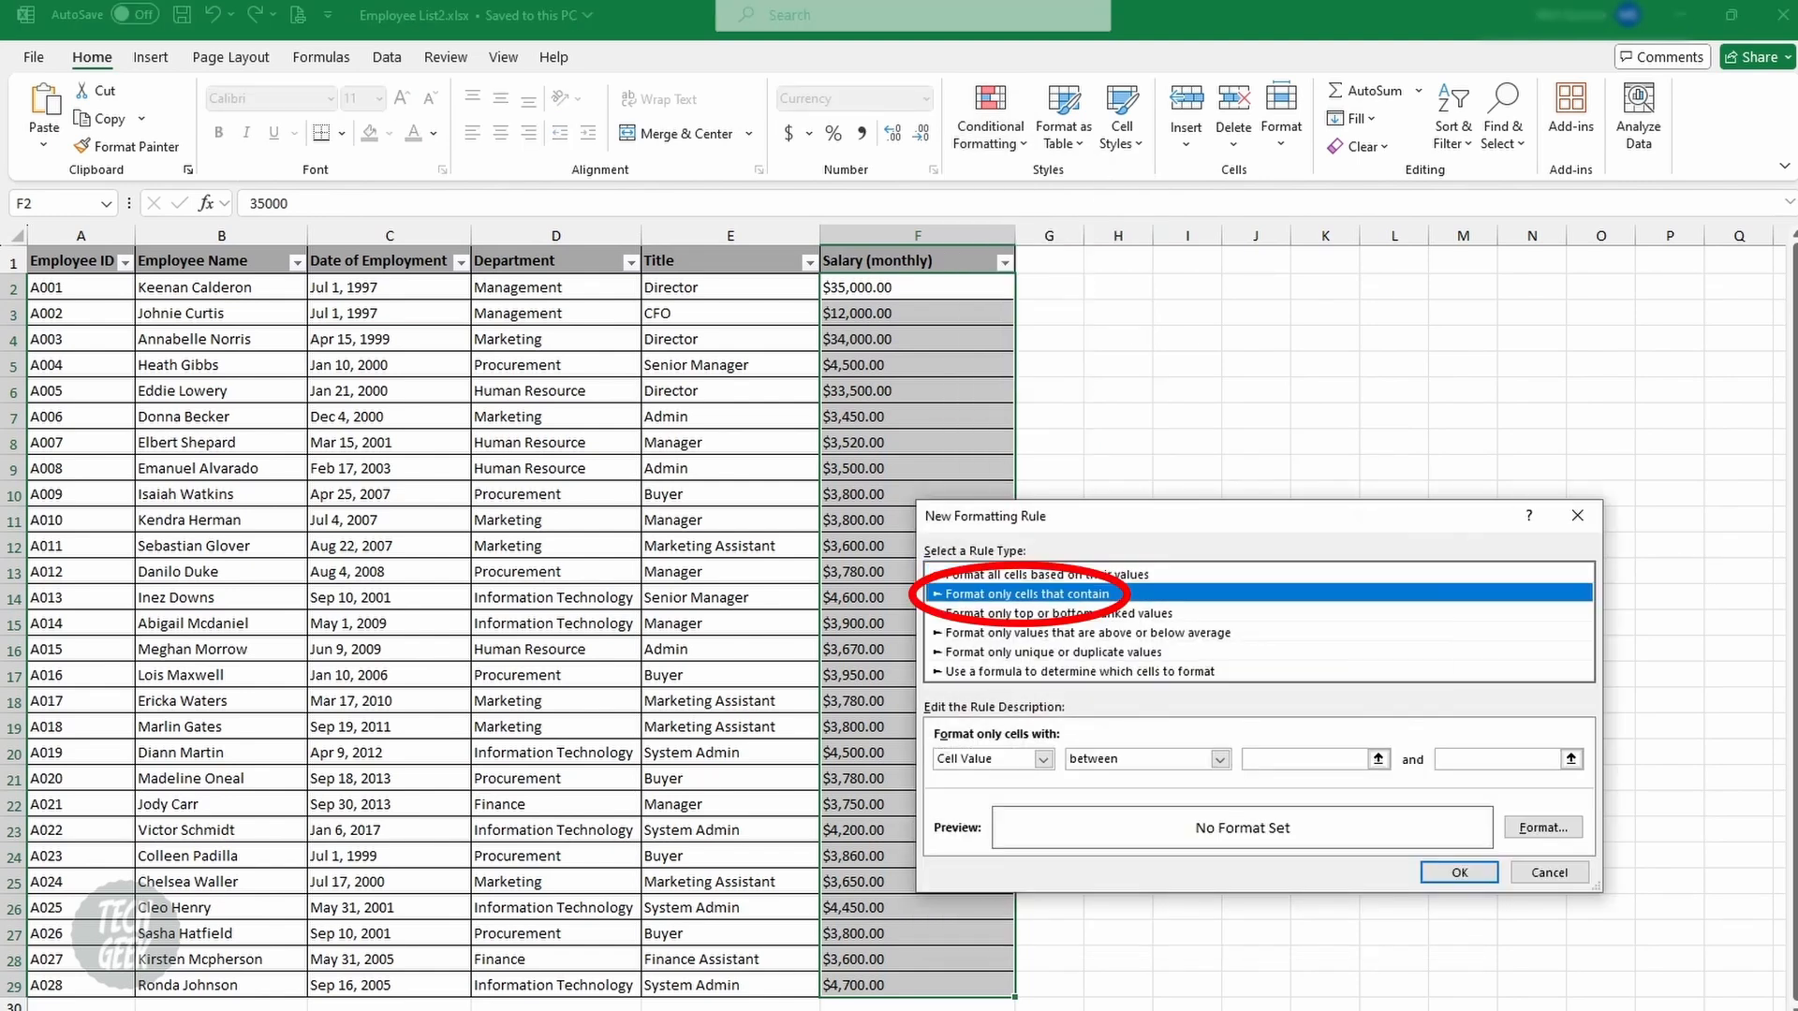
{"action": "left_click", "coordinate": [1219, 759]}
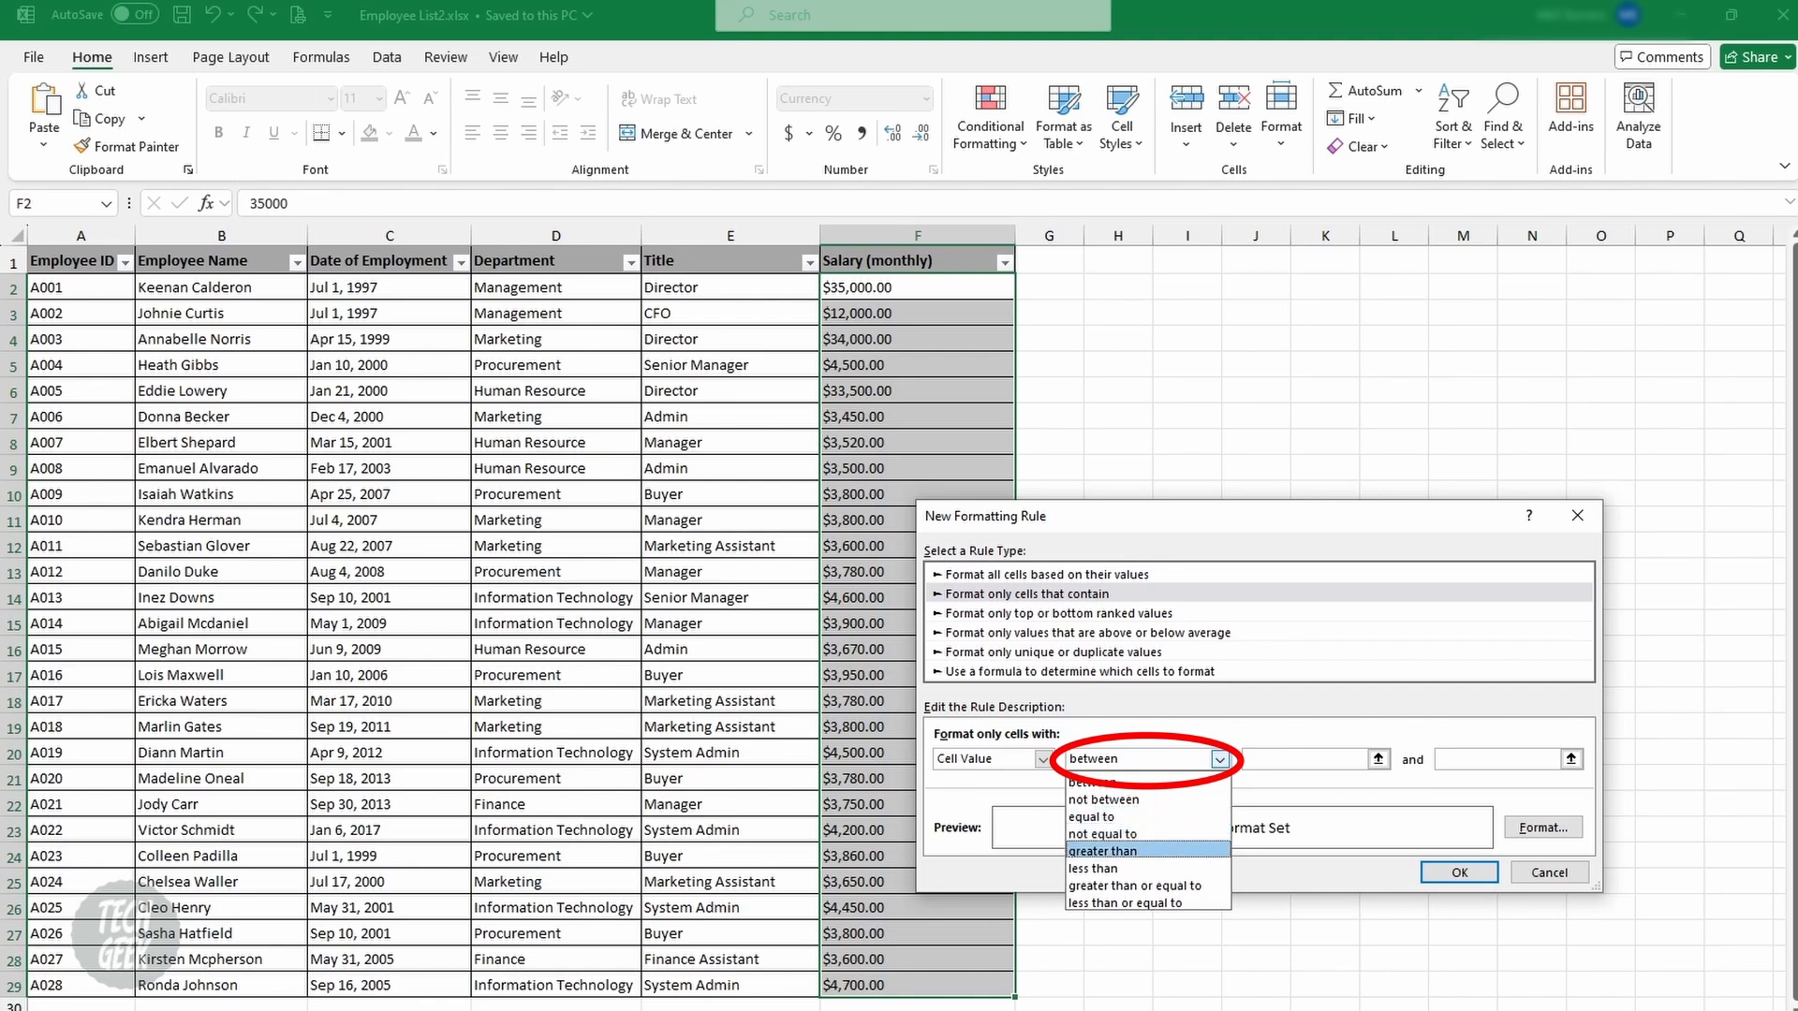
{"action": "left_click", "coordinate": [1114, 851]}
{"action": "left_click", "coordinate": [1311, 760]}
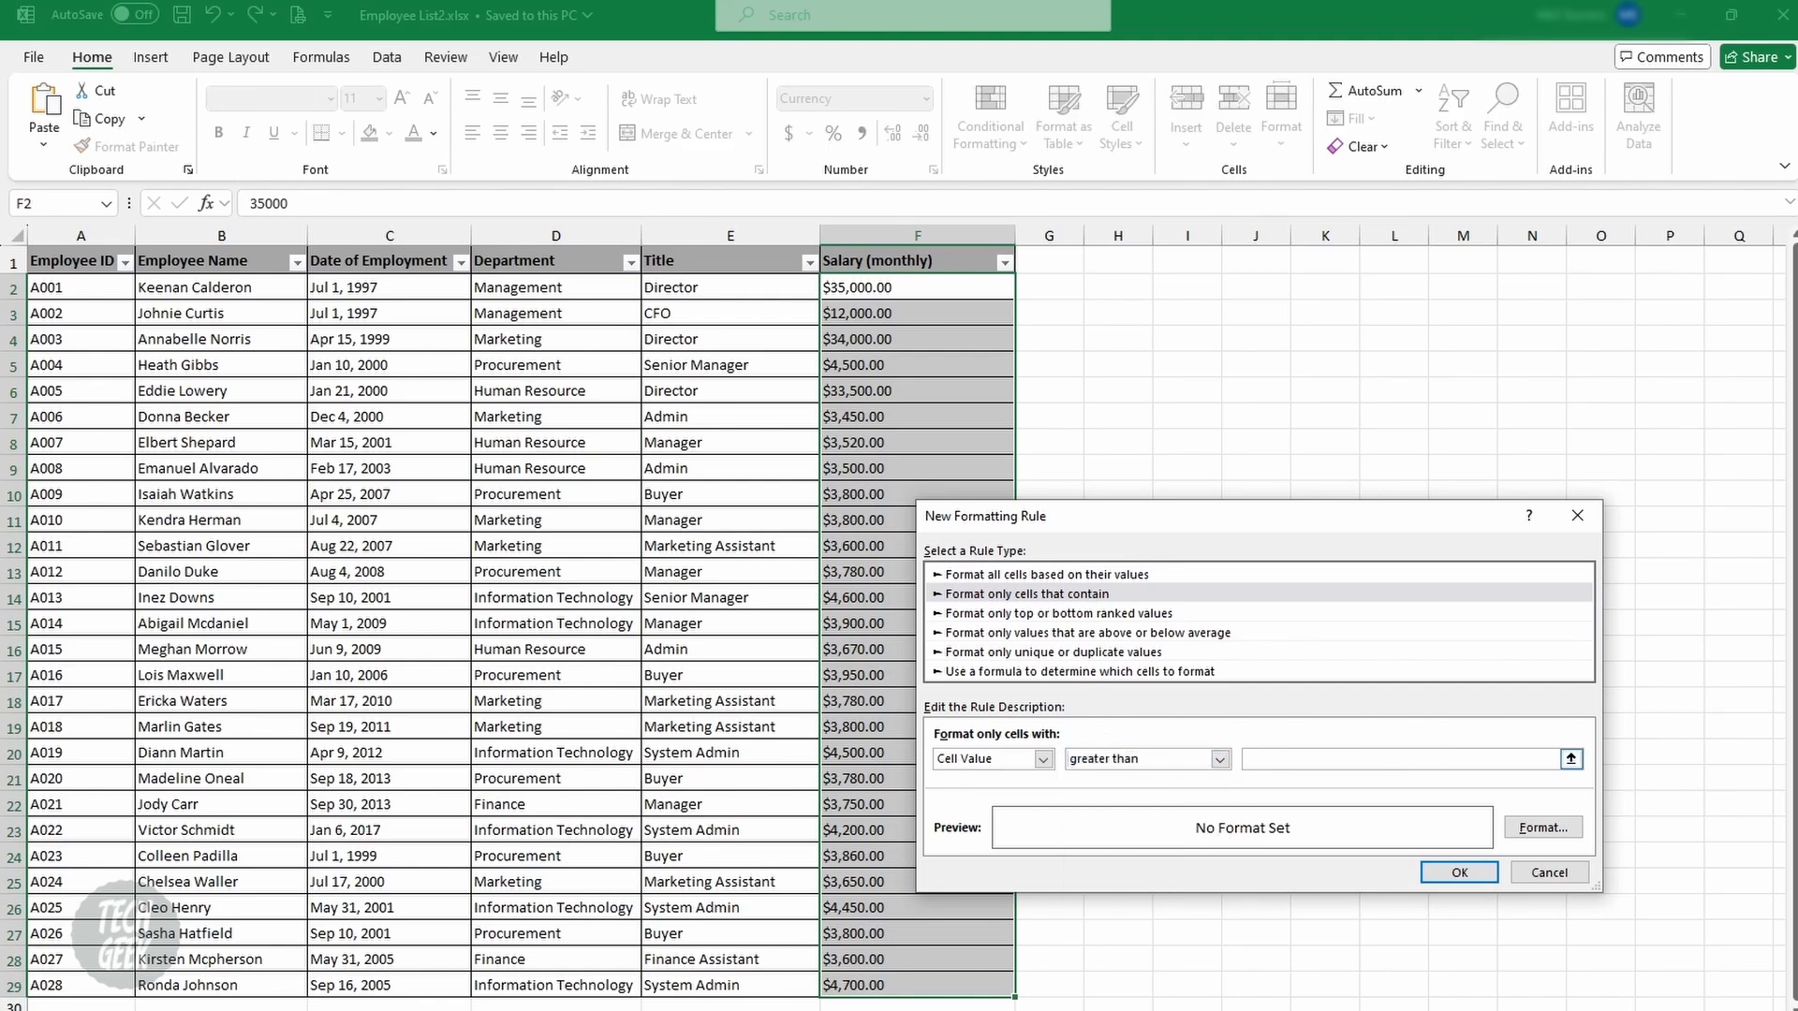
{"action": "type", "text": "4500"}
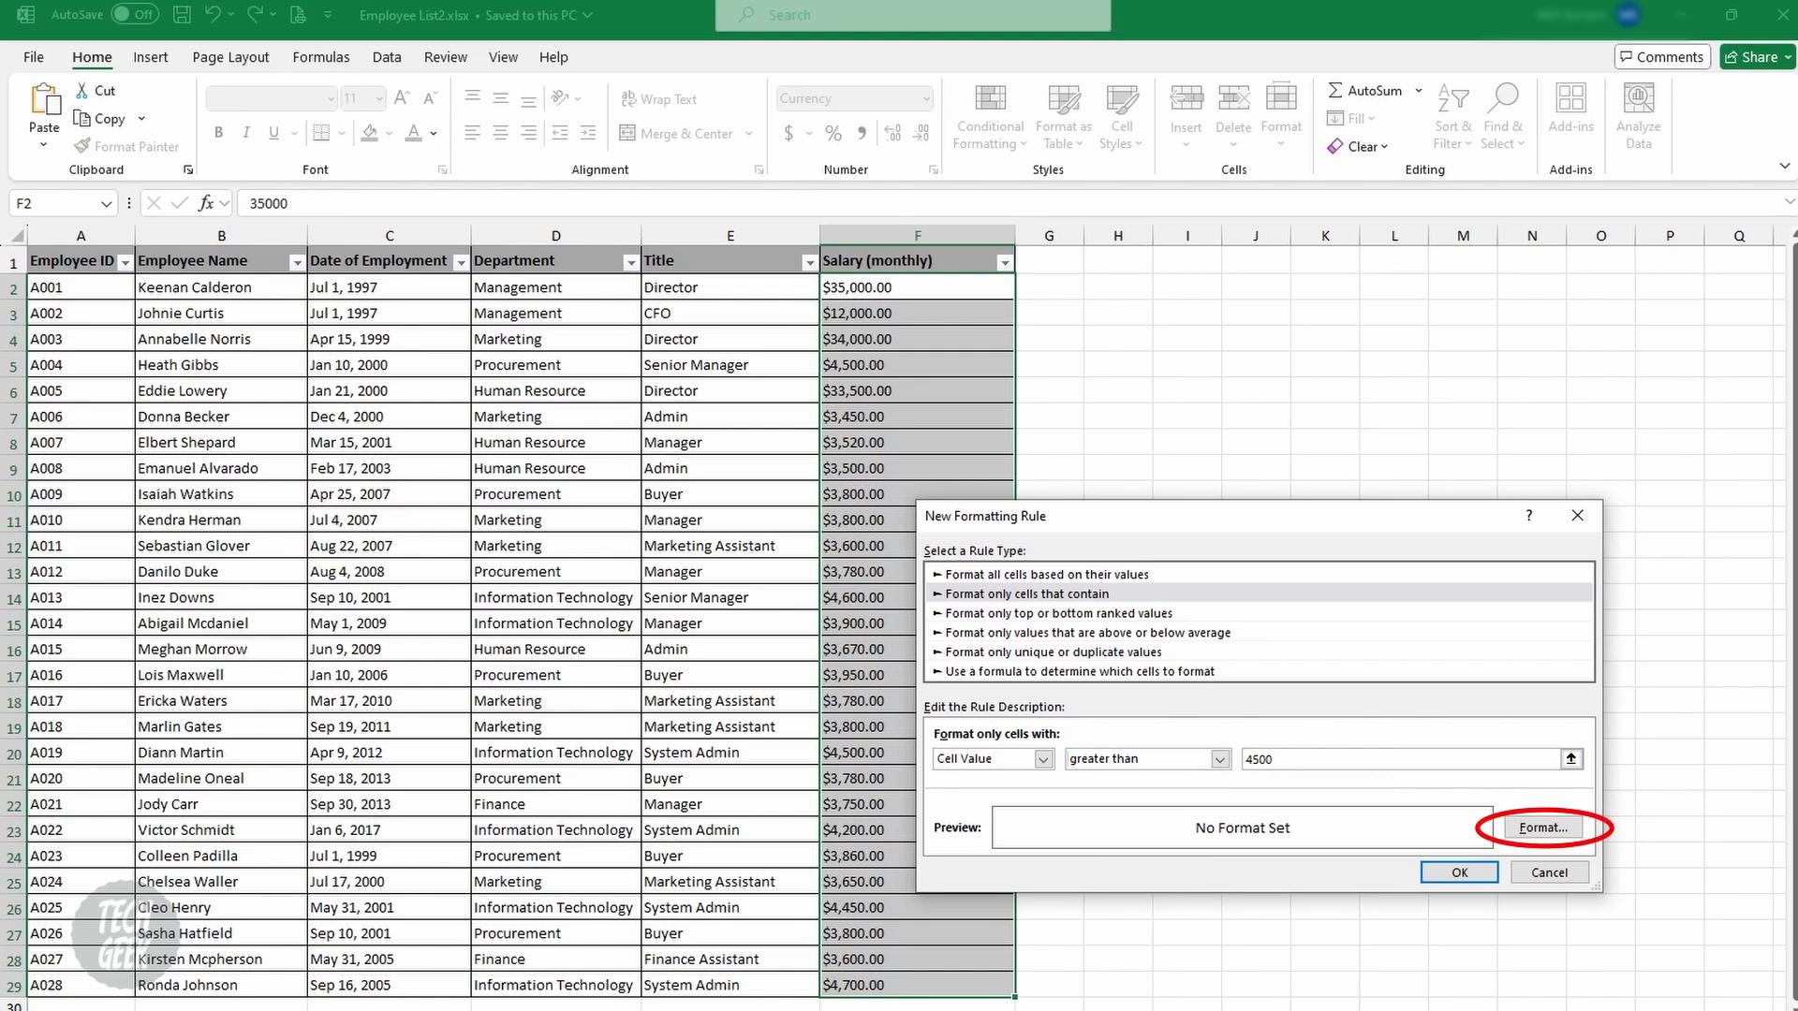
Give the greater-than rule a yellow fill and apply it to the salary column.
{"action": "left_click", "coordinate": [1542, 828]}
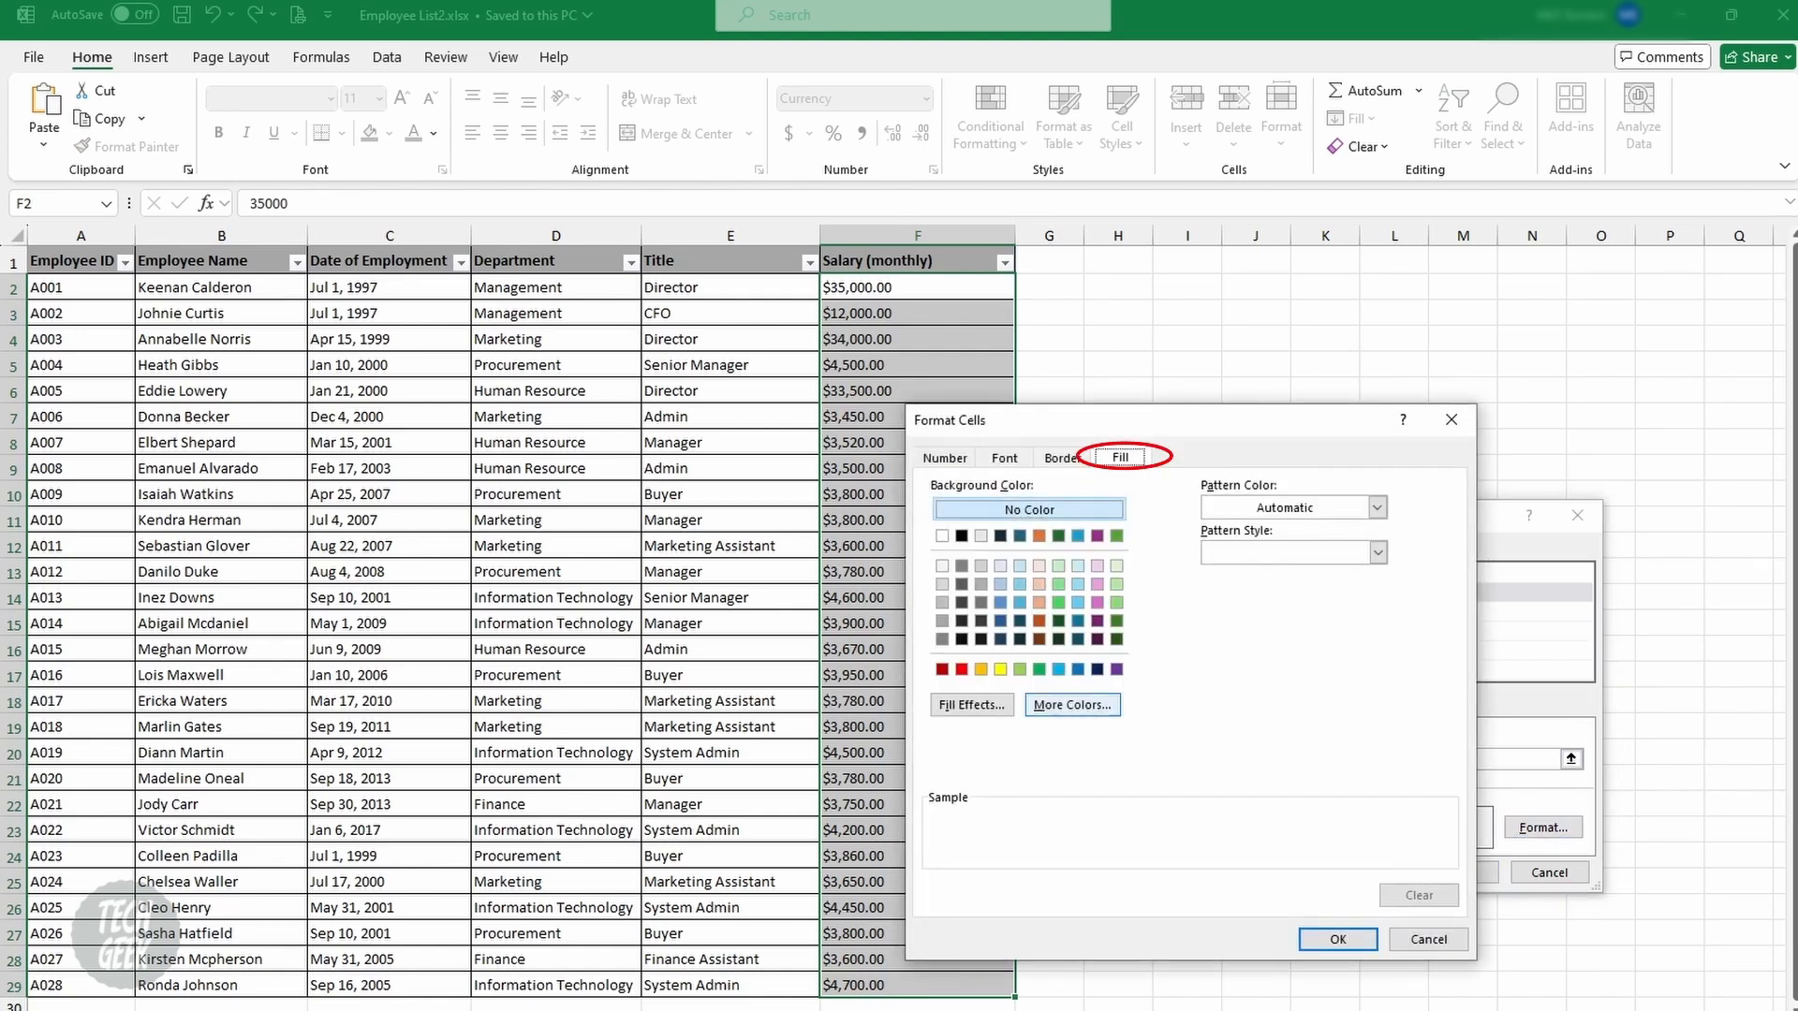
{"action": "left_click", "coordinate": [1000, 668]}
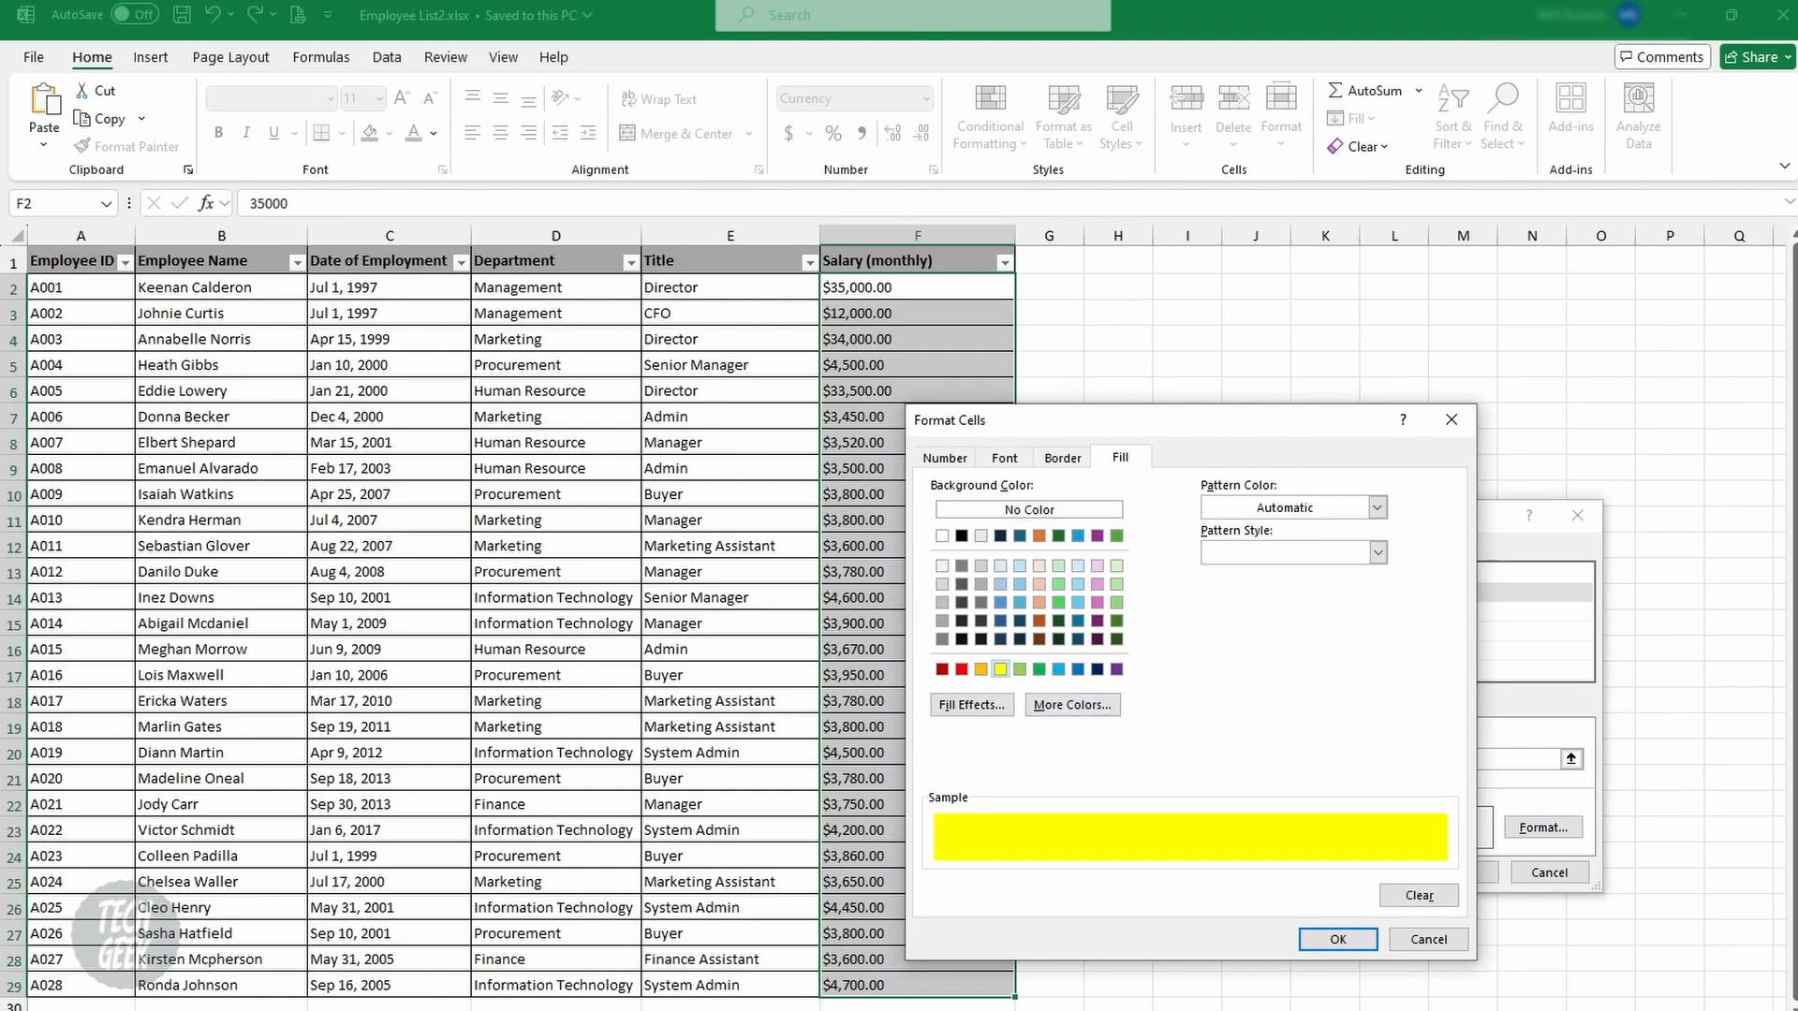
{"action": "key", "text": "Return"}
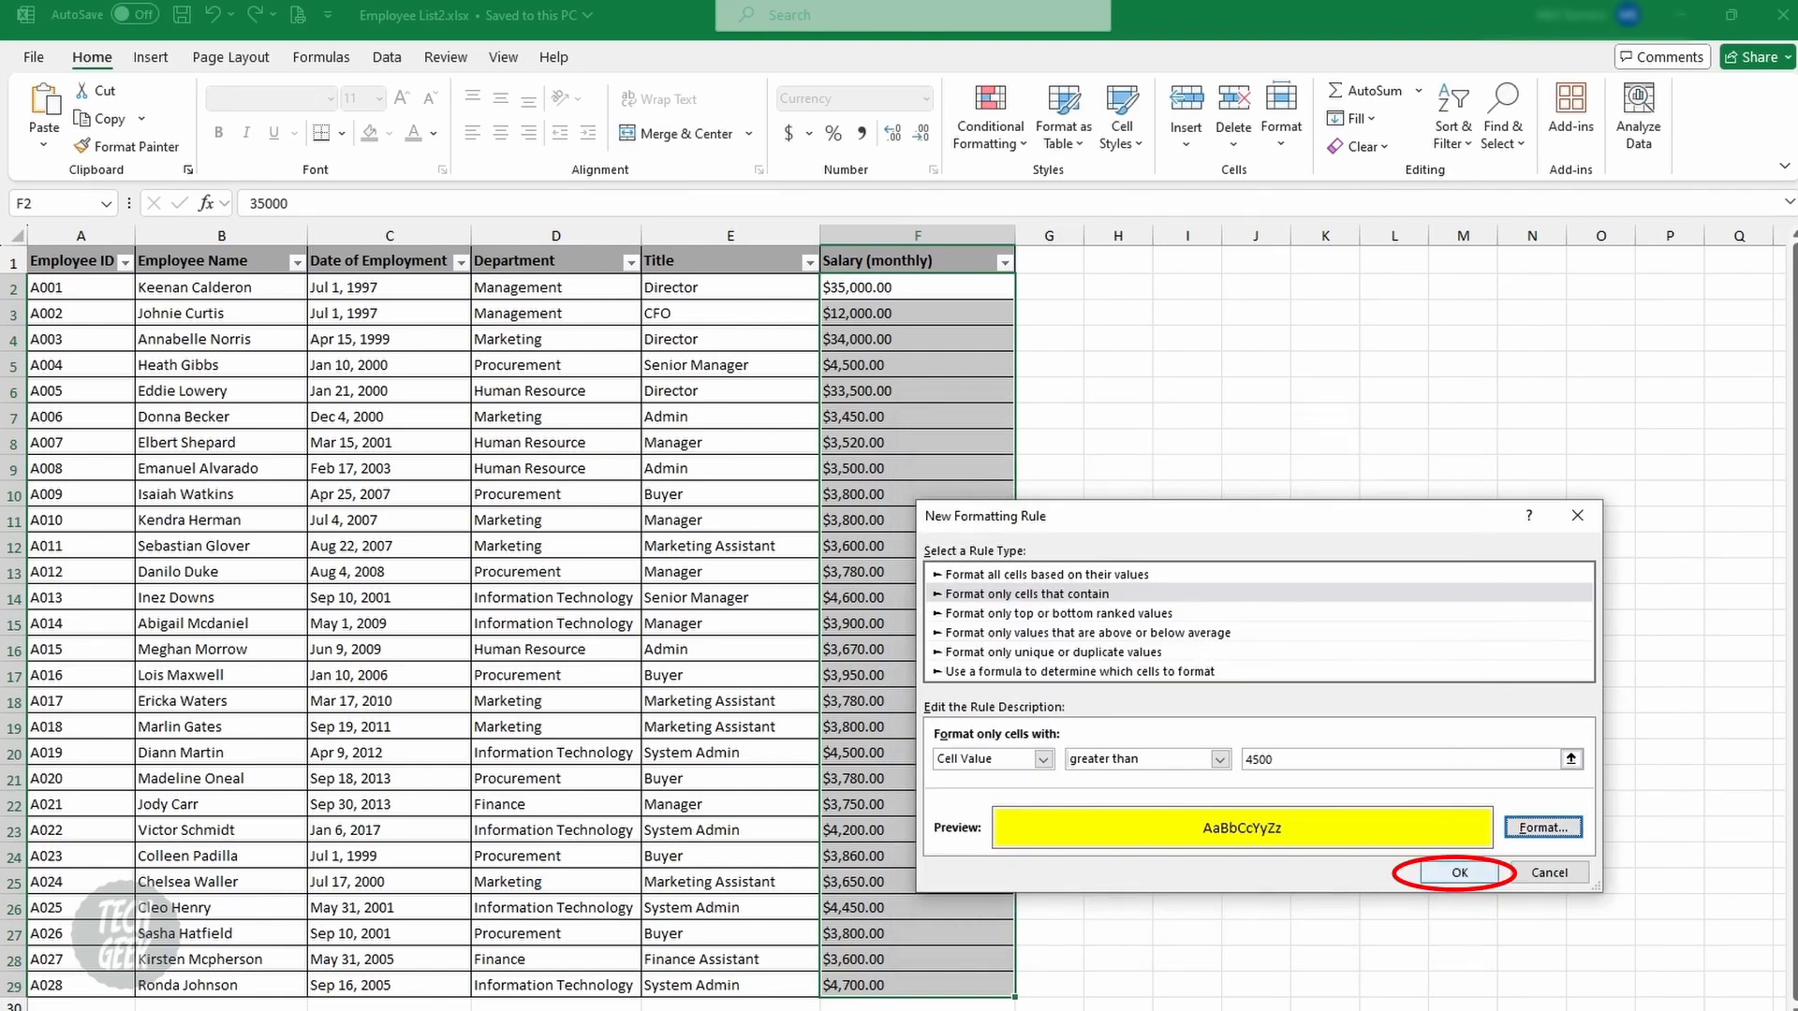
{"action": "left_click", "coordinate": [1459, 873]}
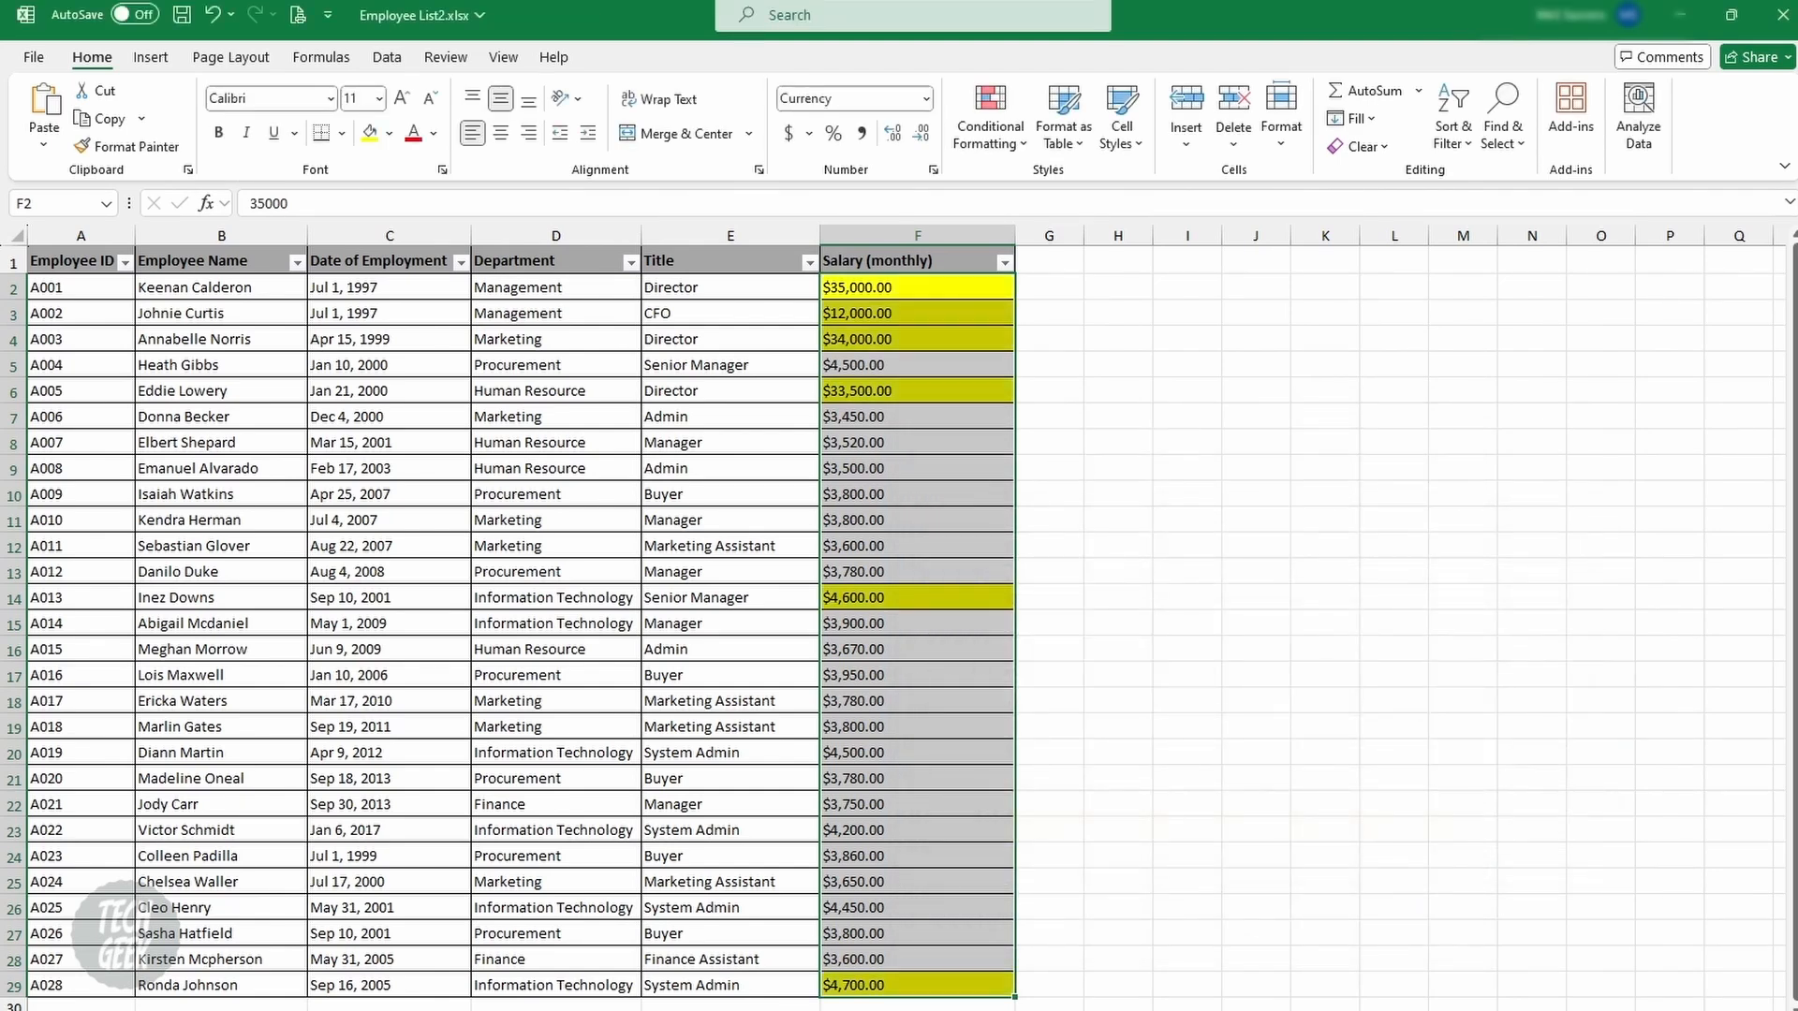
{"action": "left_click", "coordinate": [1118, 597]}
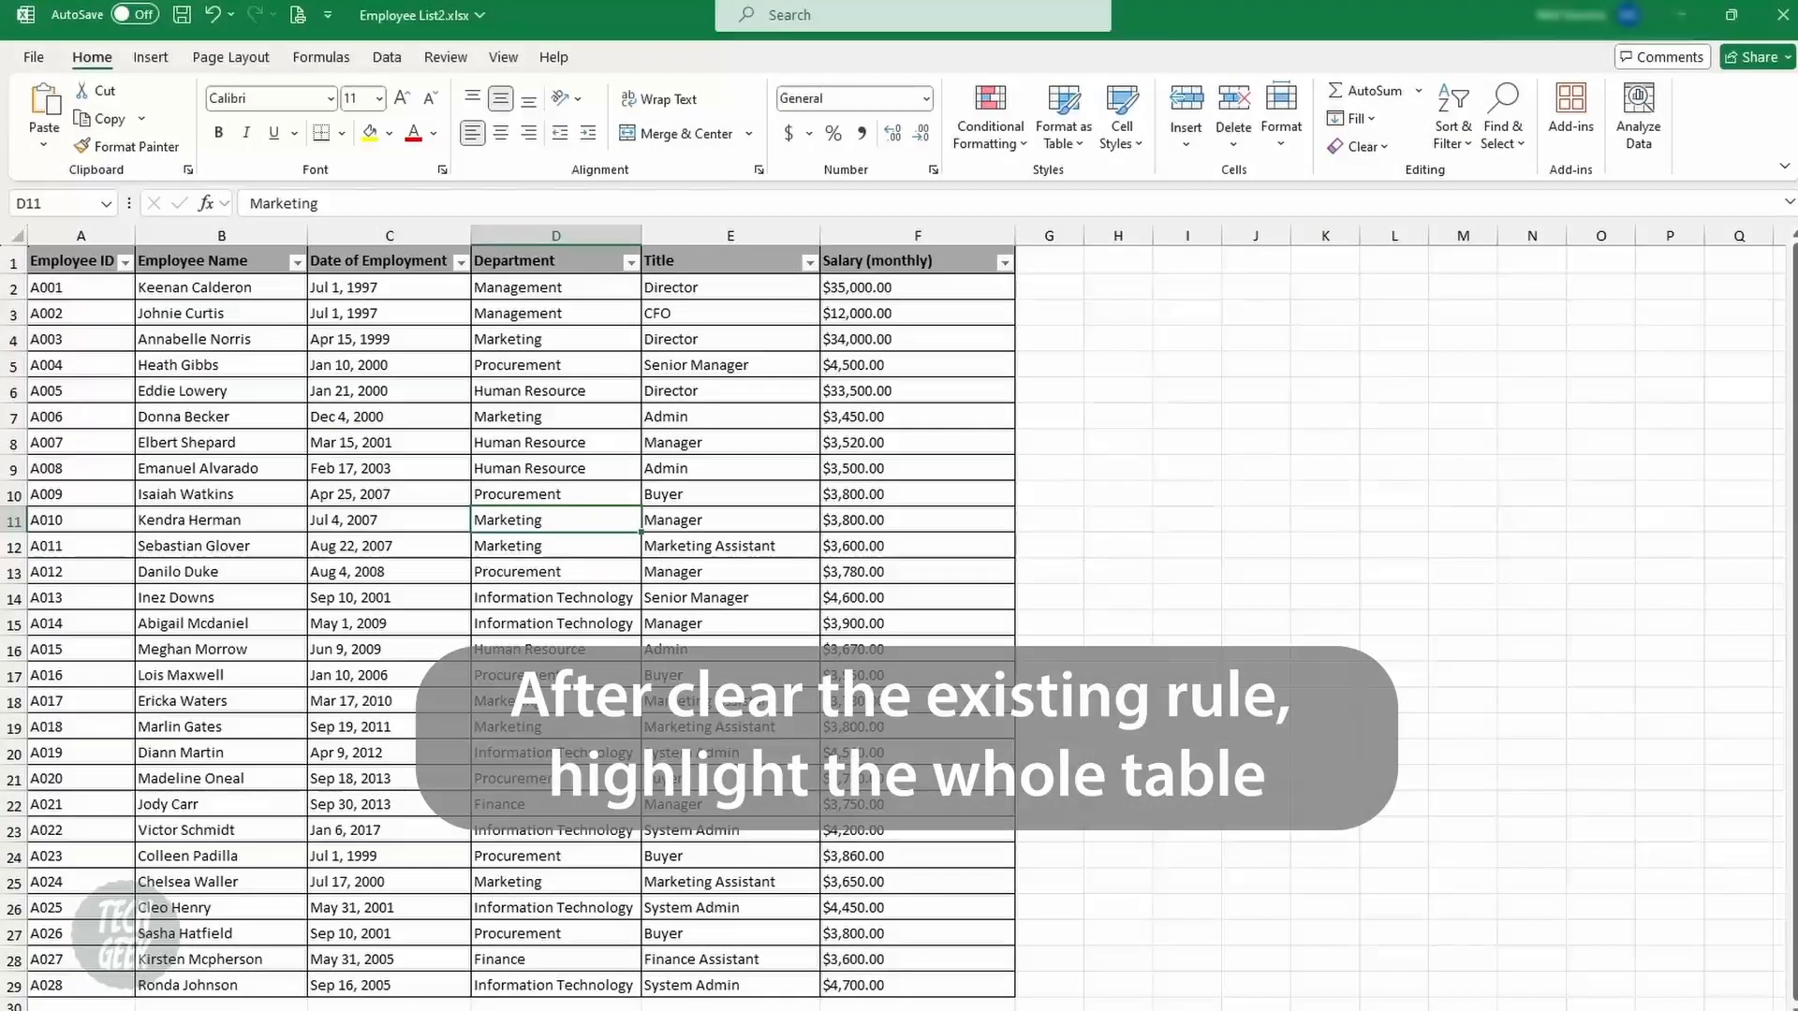
Set up a formula-based conditional formatting rule for the whole table range A2:F29 using =$F2>4500.
{"action": "left_click_drag", "start_coordinate": [82, 286], "coordinate": [917, 985]}
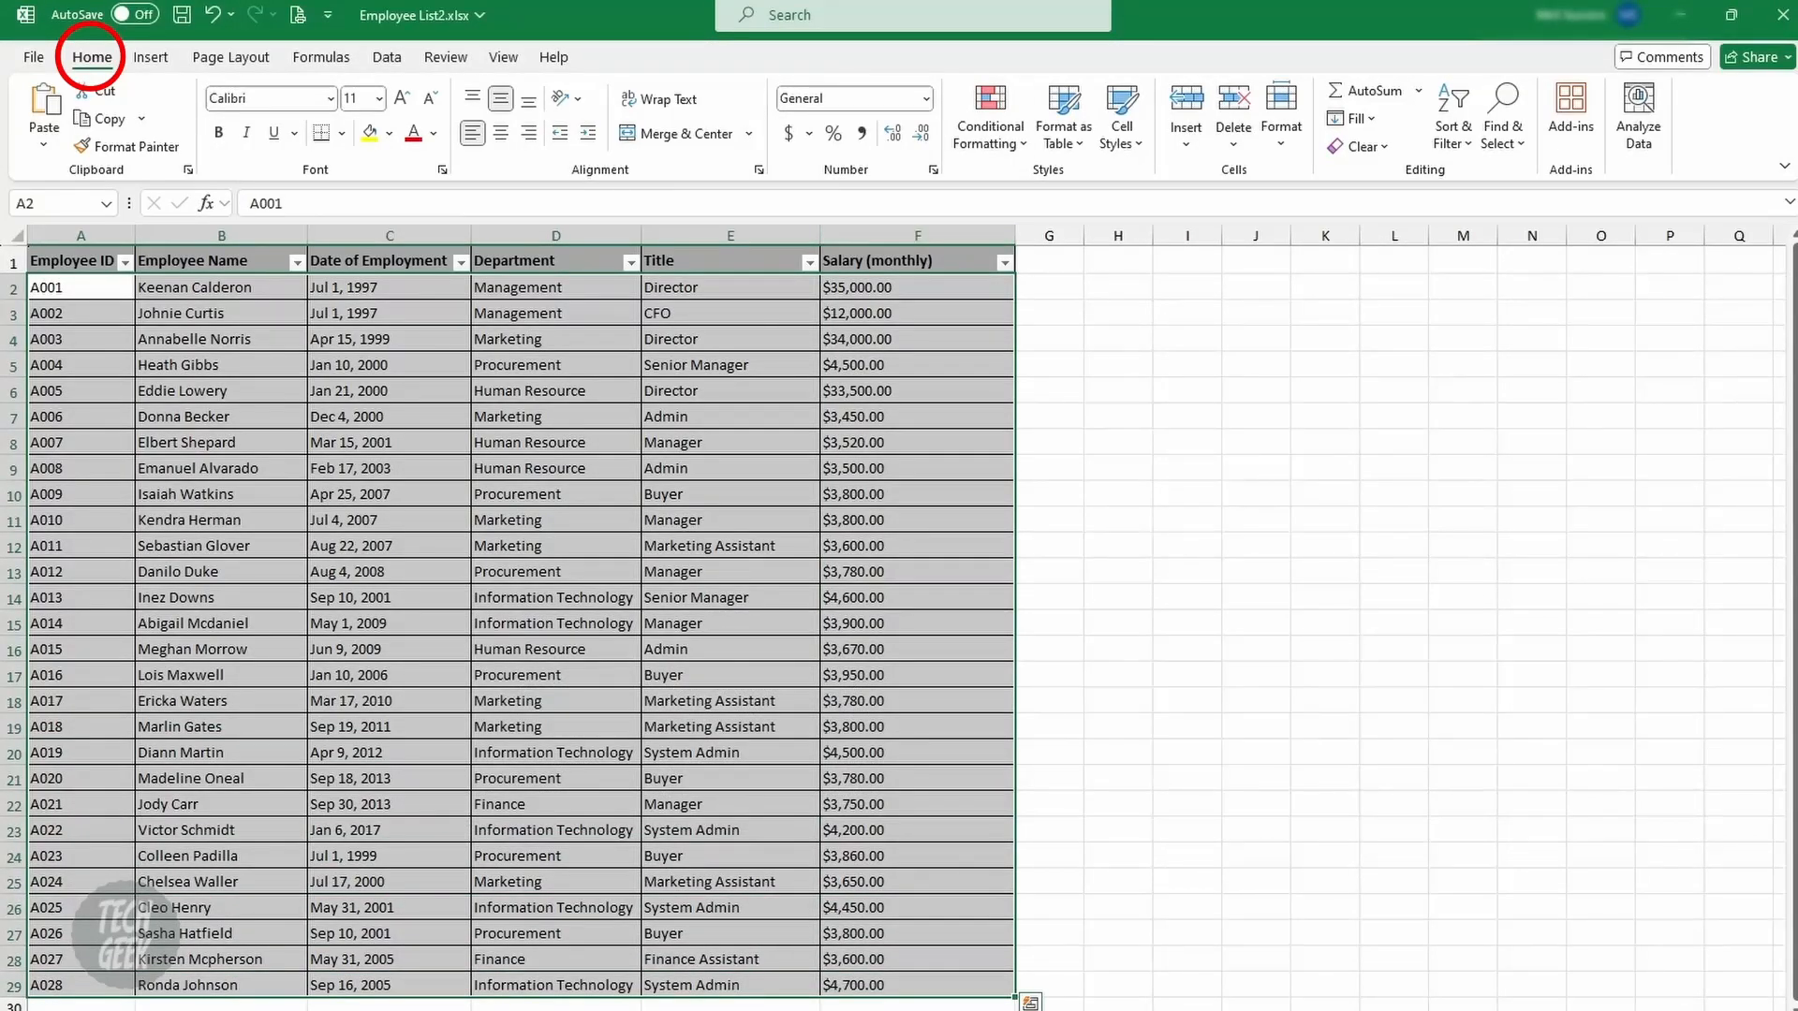
{"action": "left_click", "coordinate": [991, 131]}
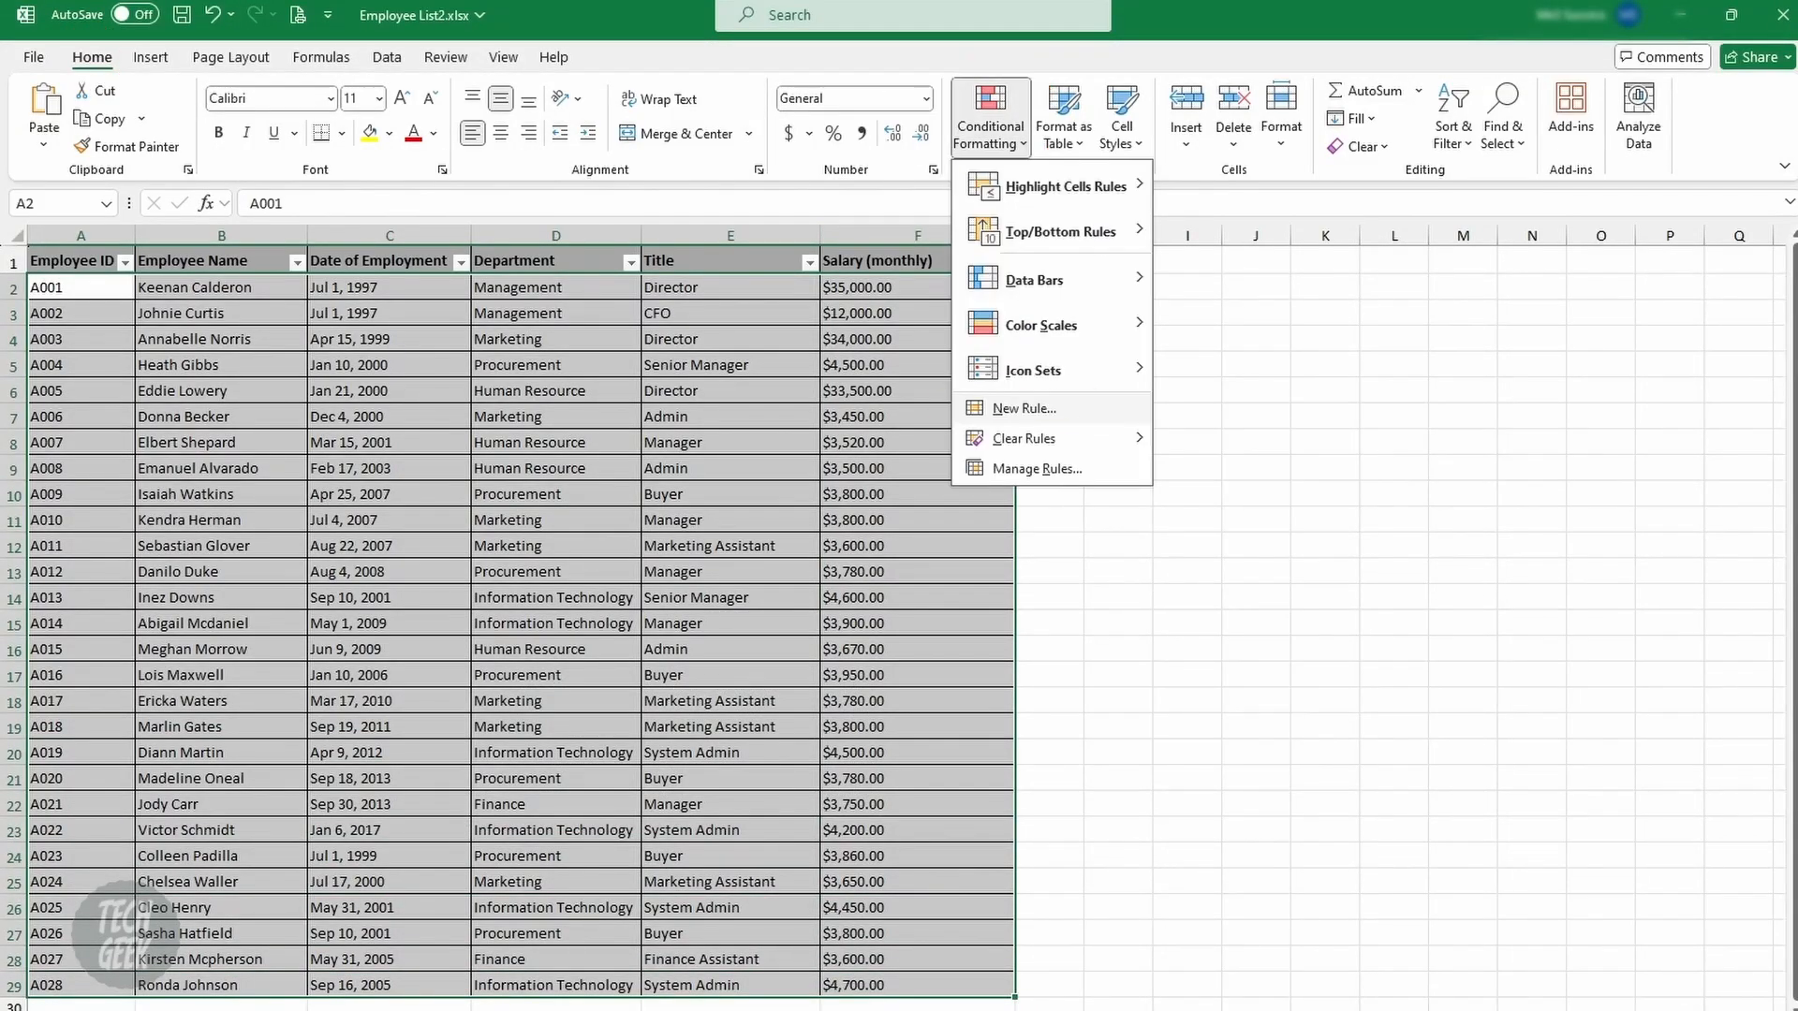
{"action": "left_click", "coordinate": [1062, 401]}
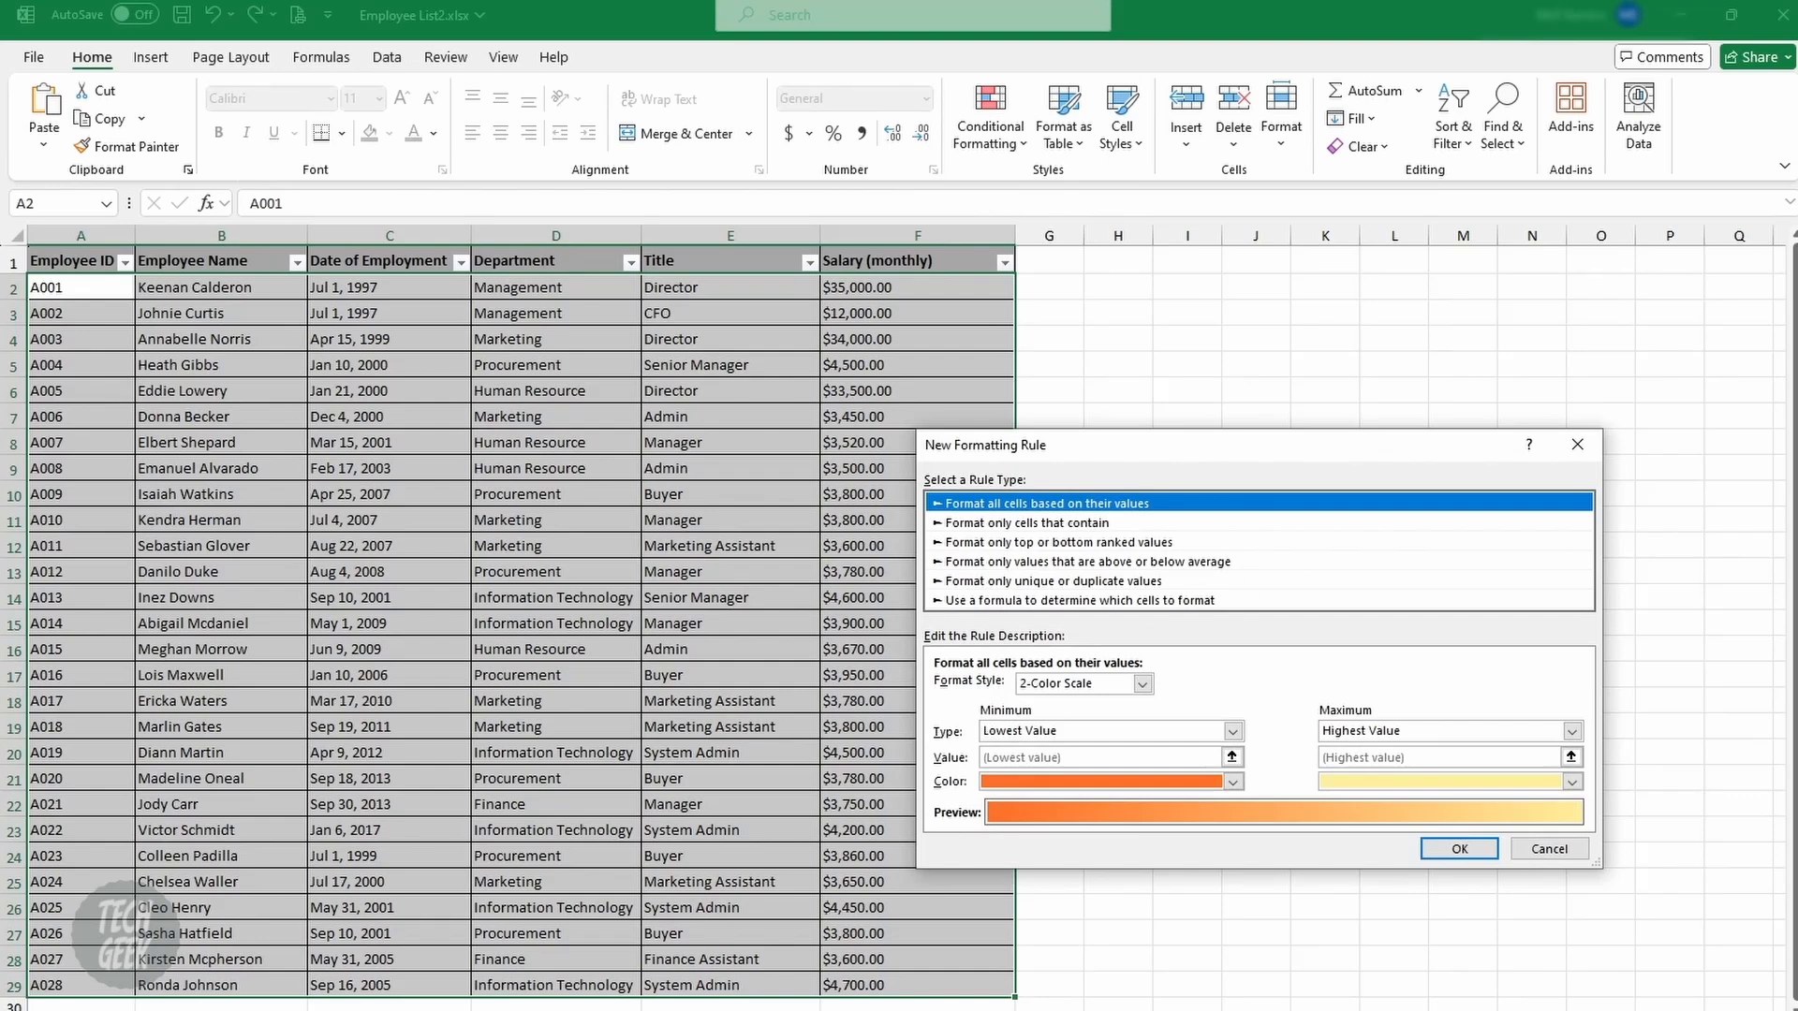
{"action": "left_click", "coordinate": [1079, 601]}
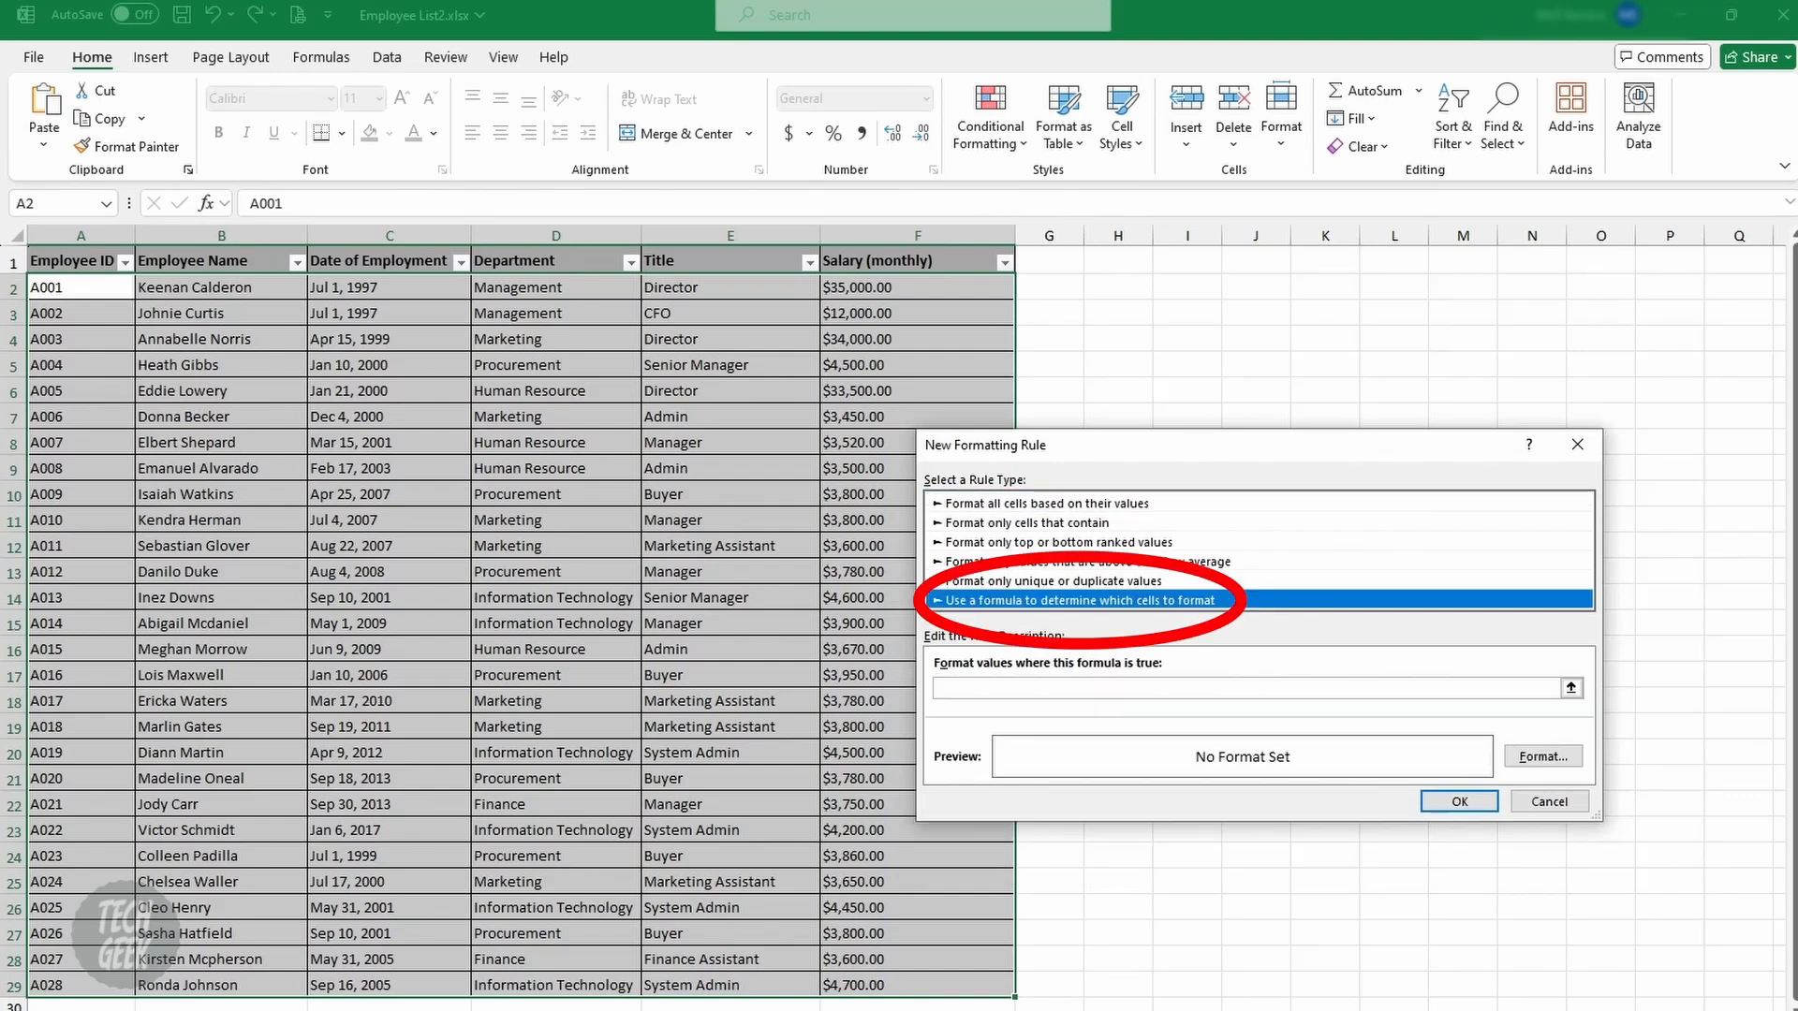
{"action": "left_click", "coordinate": [937, 689]}
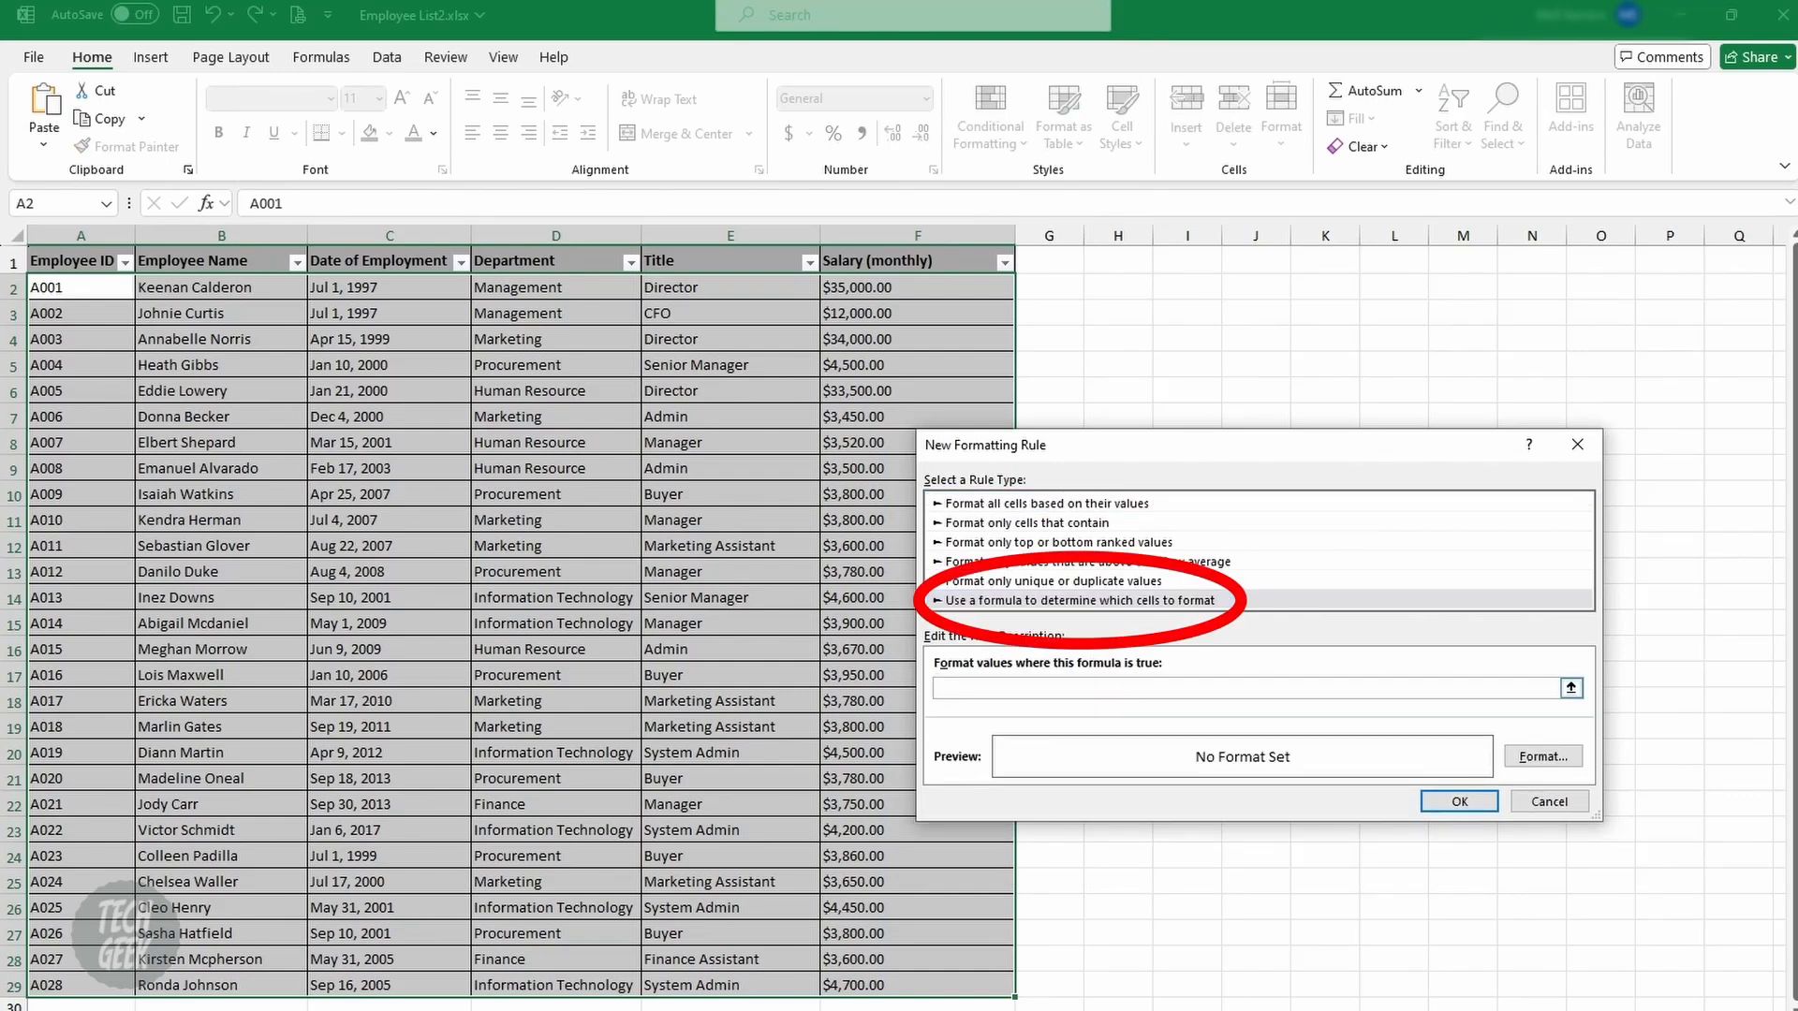
{"action": "type", "text": "="}
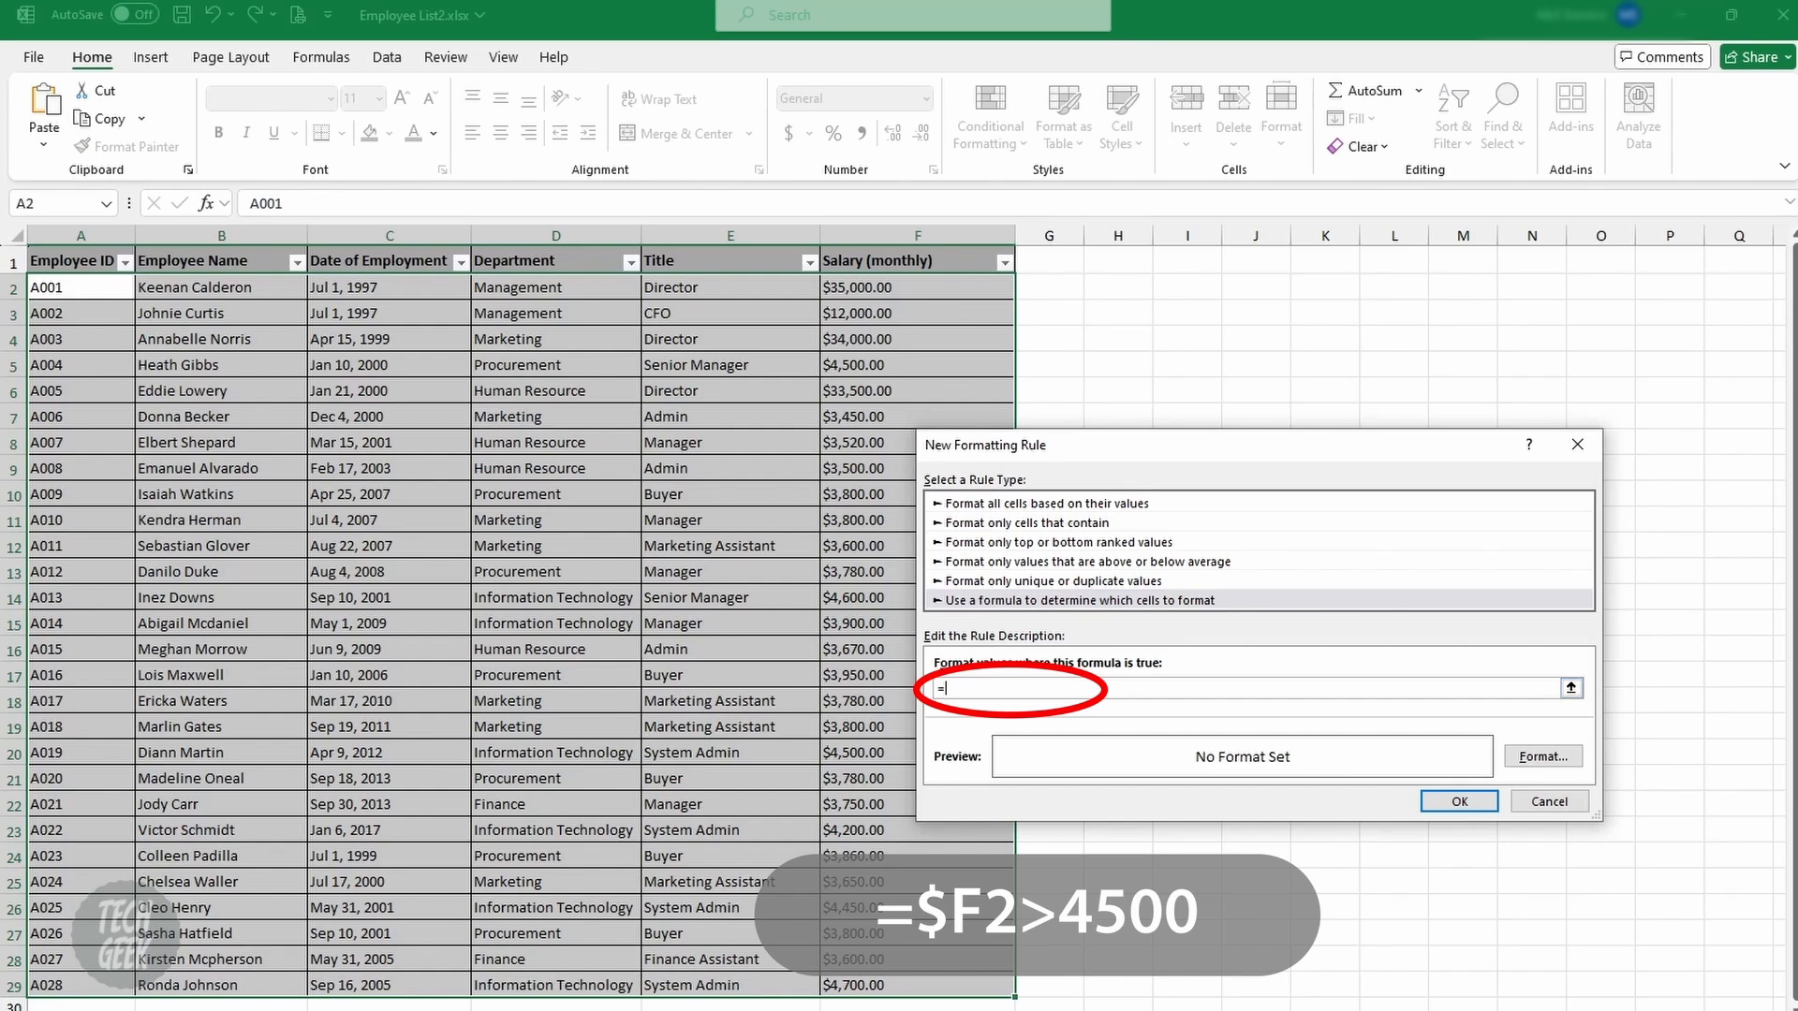
{"action": "left_click", "coordinate": [917, 288]}
{"action": "type", "text": ">4500"}
{"action": "left_click_drag", "start_coordinate": [966, 689], "coordinate": [959, 689]}
{"action": "key", "text": "BackSpace"}
Give the salary formula rule a yellow fill and apply it to the whole table's rows.
{"action": "left_click", "coordinate": [1543, 757]}
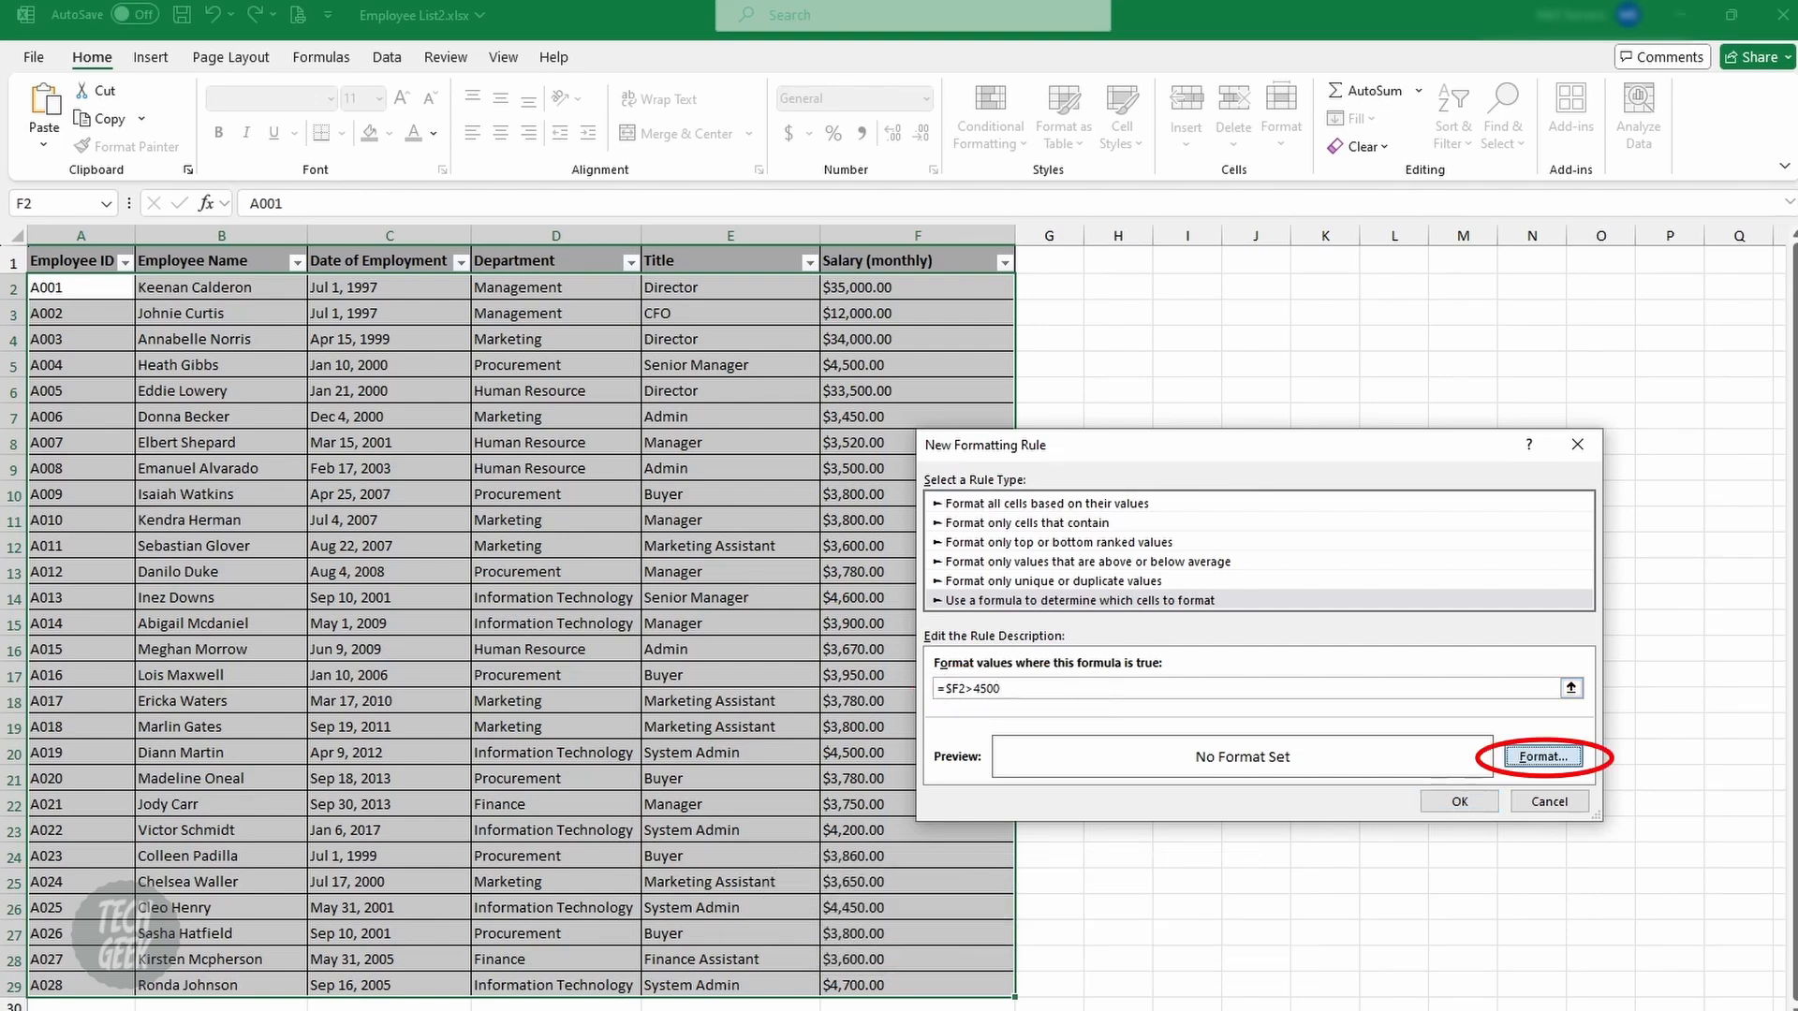
{"action": "left_click", "coordinate": [1069, 598]}
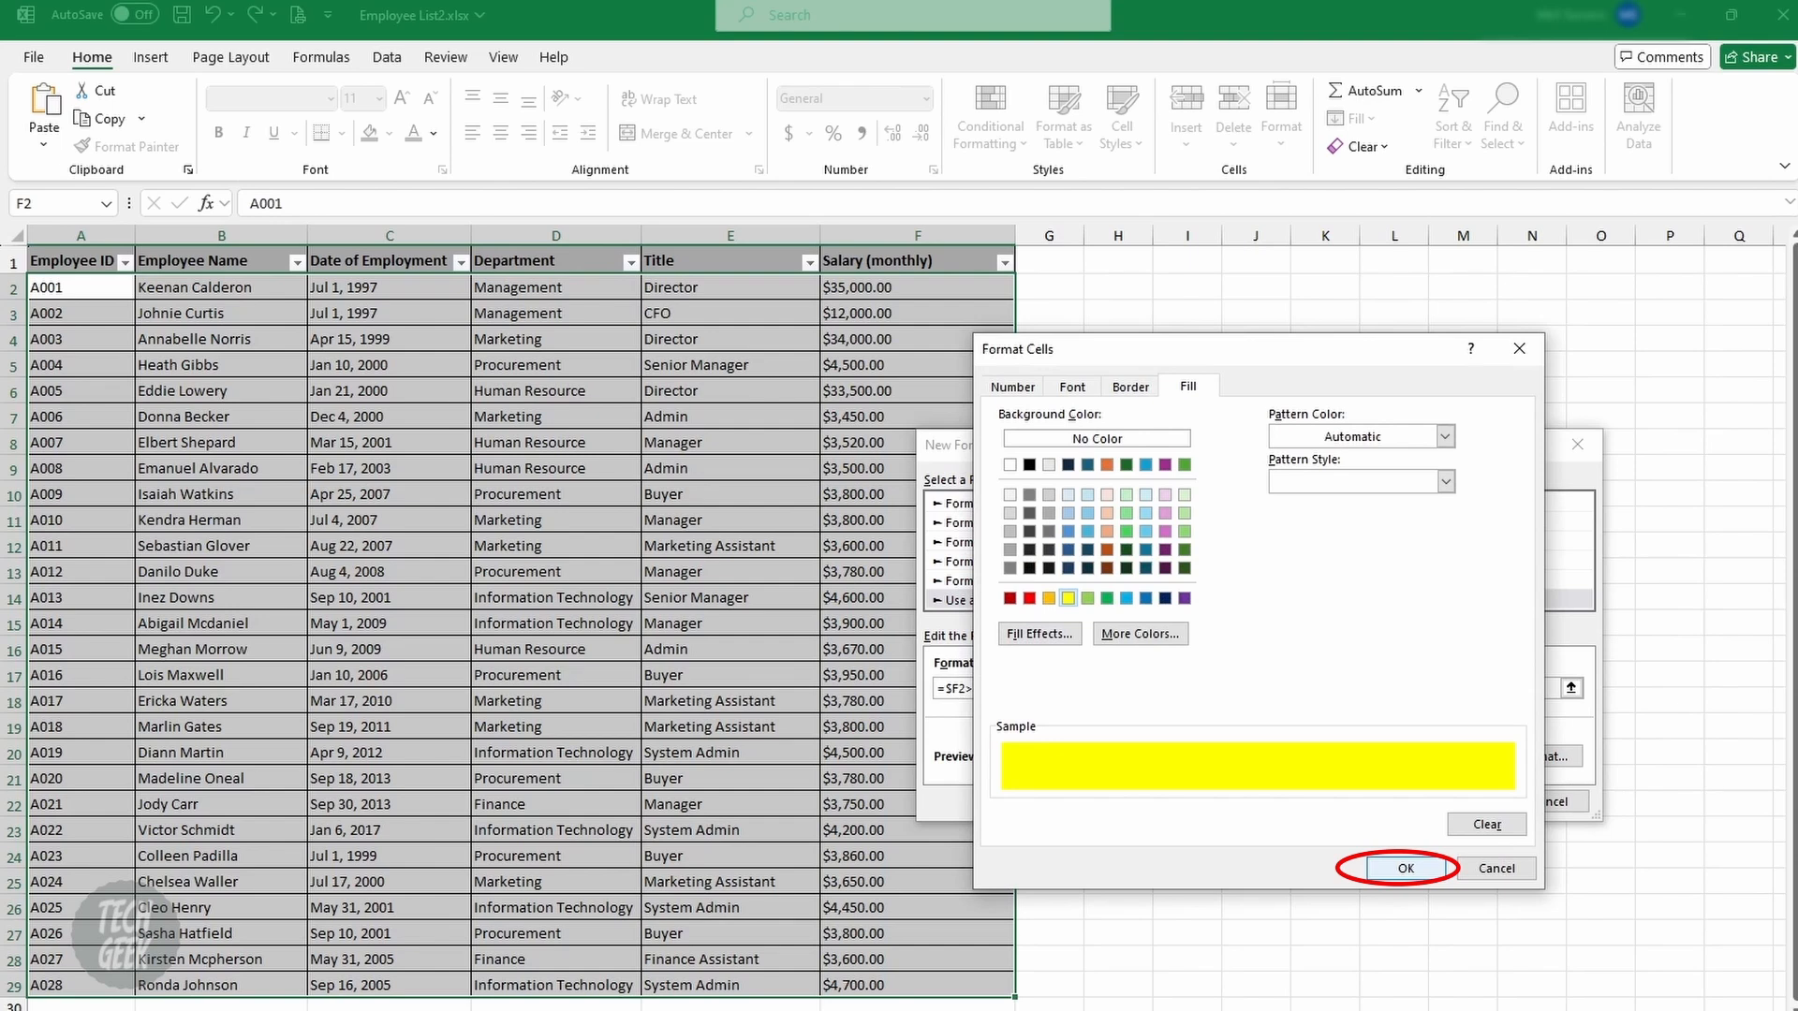
{"action": "key", "text": "Return"}
{"action": "key", "text": "Return"}
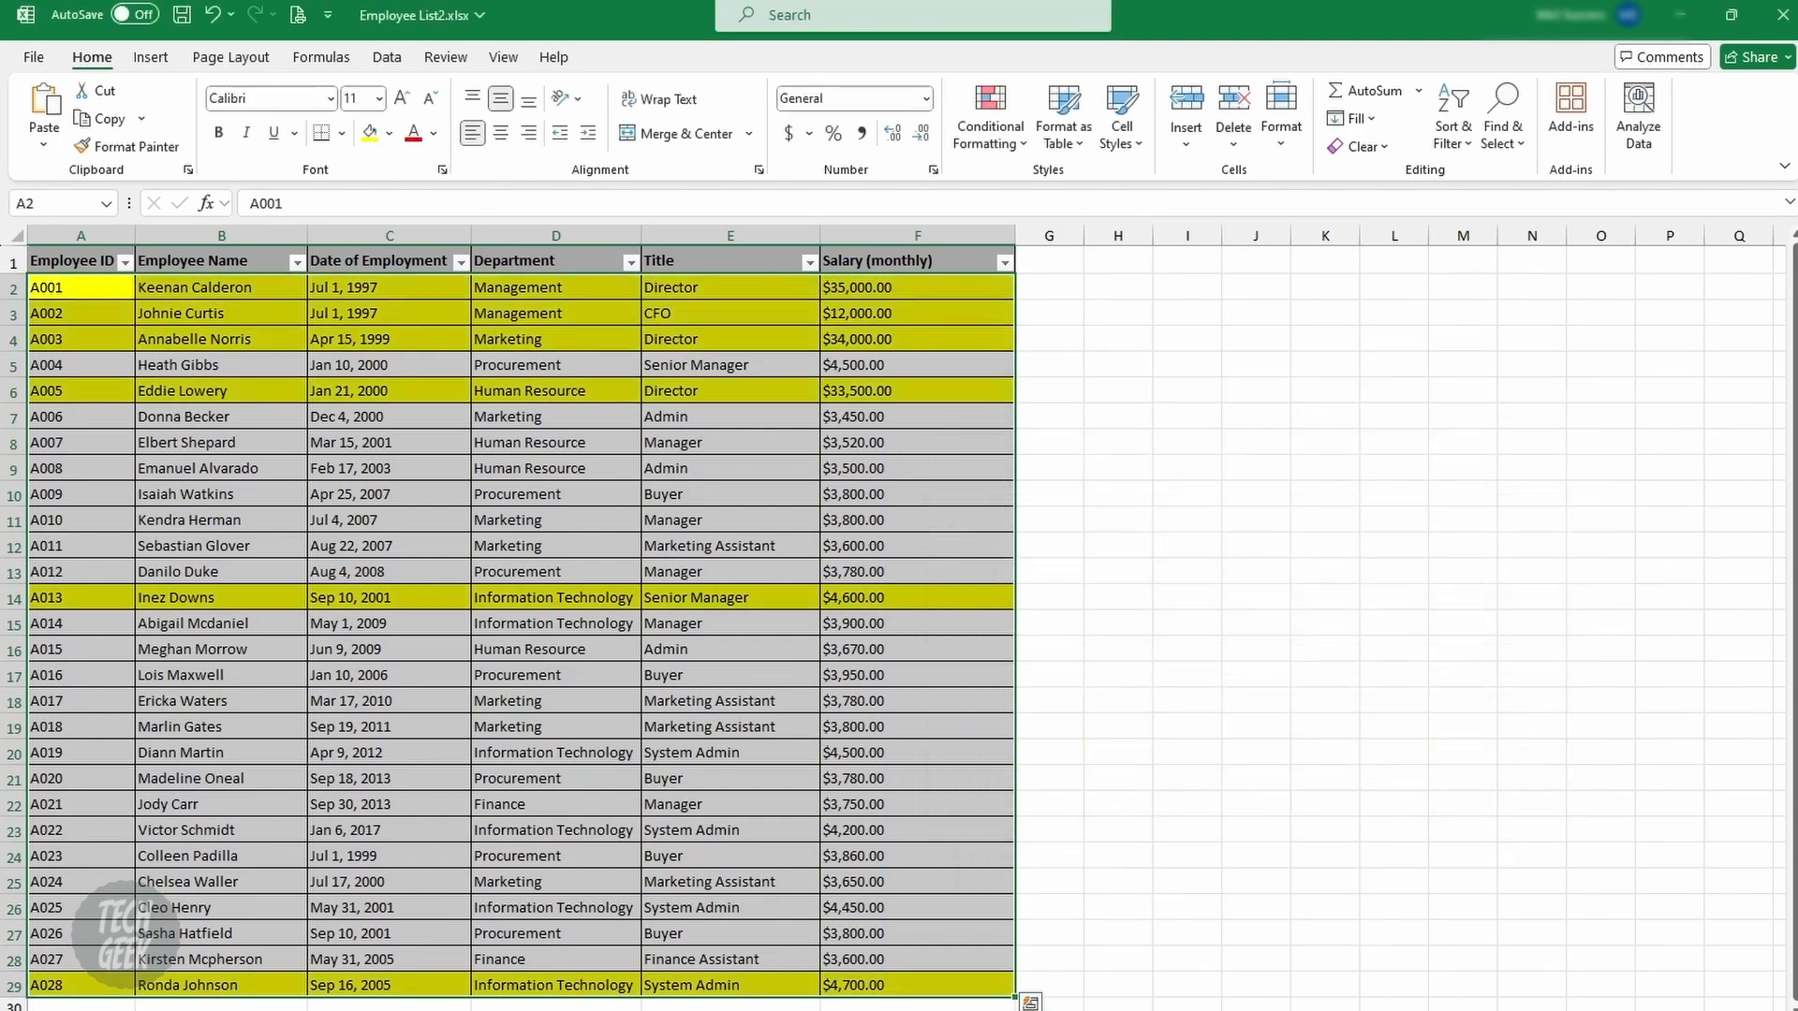
{"action": "left_click", "coordinate": [1118, 701]}
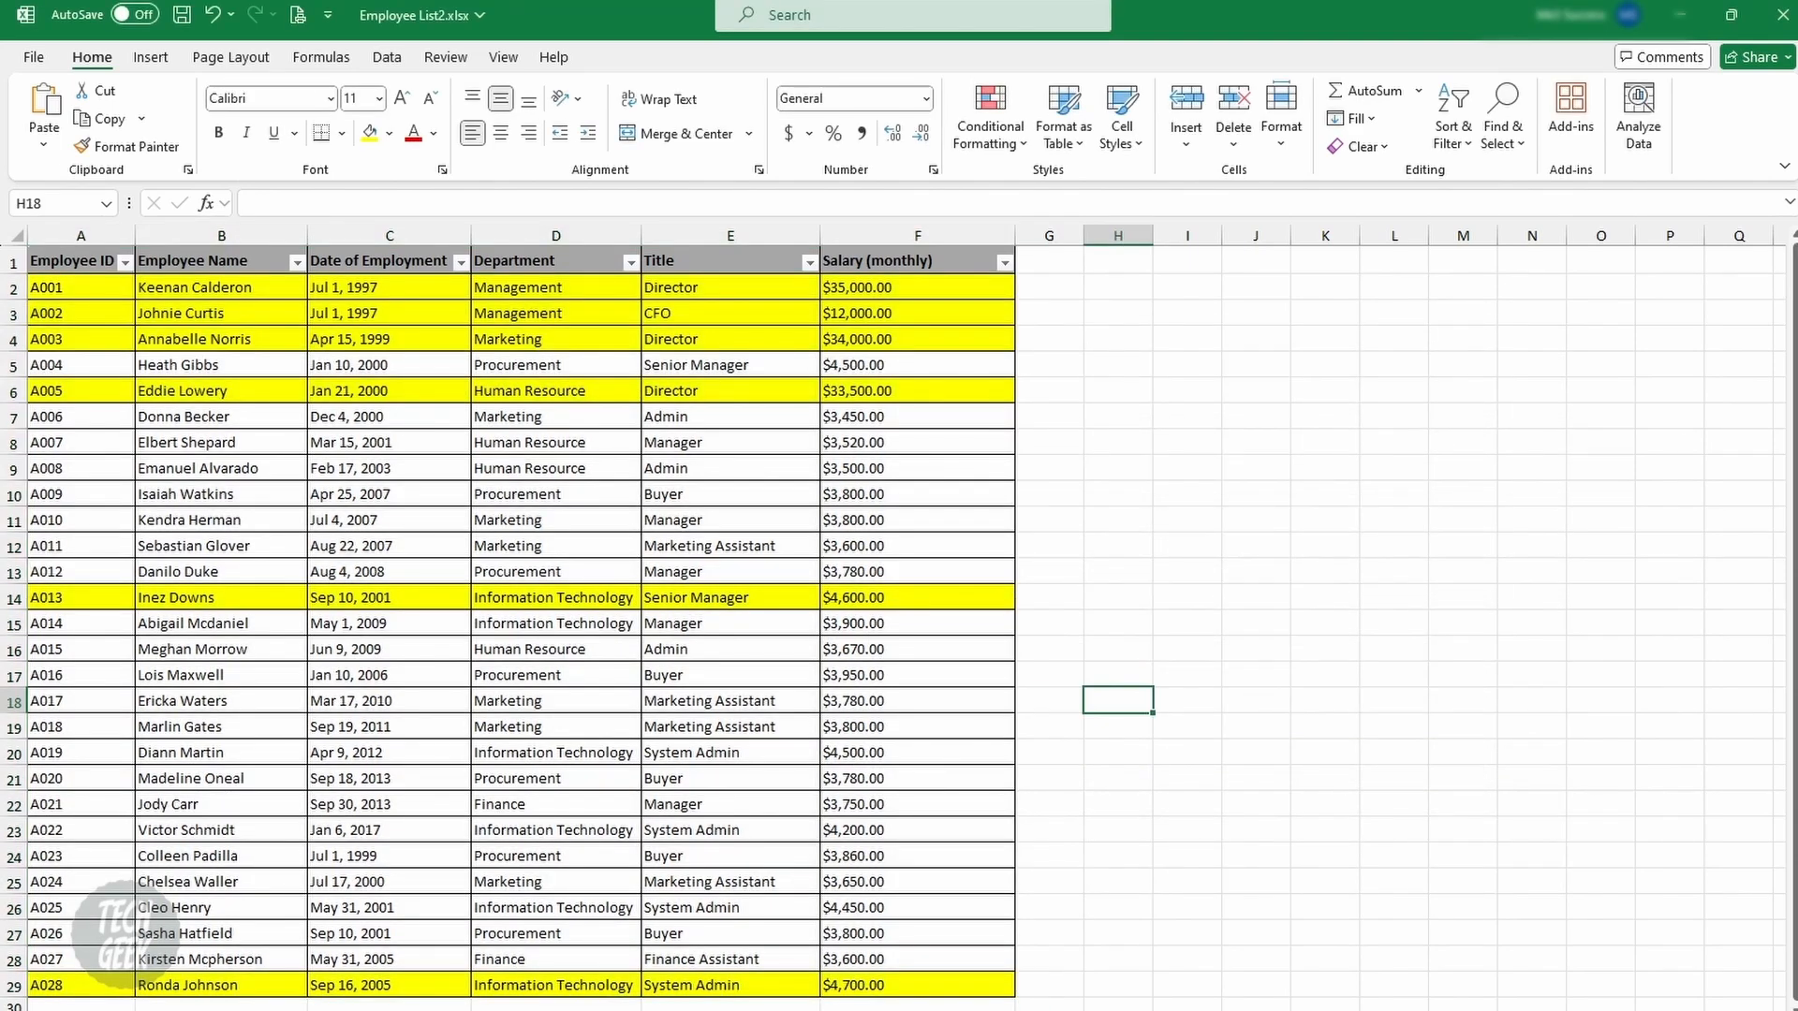